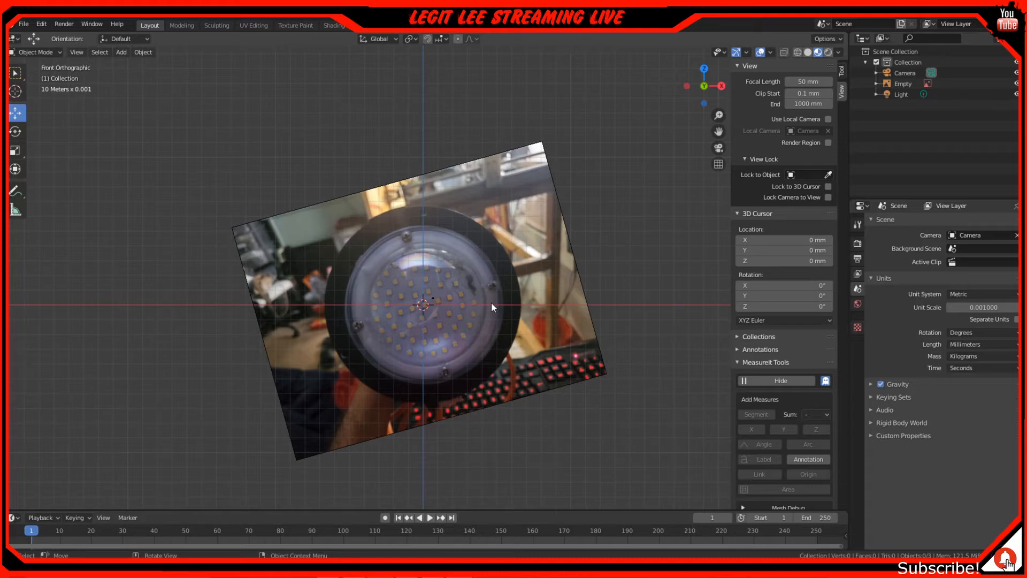
scroll(491, 301, "up", 2)
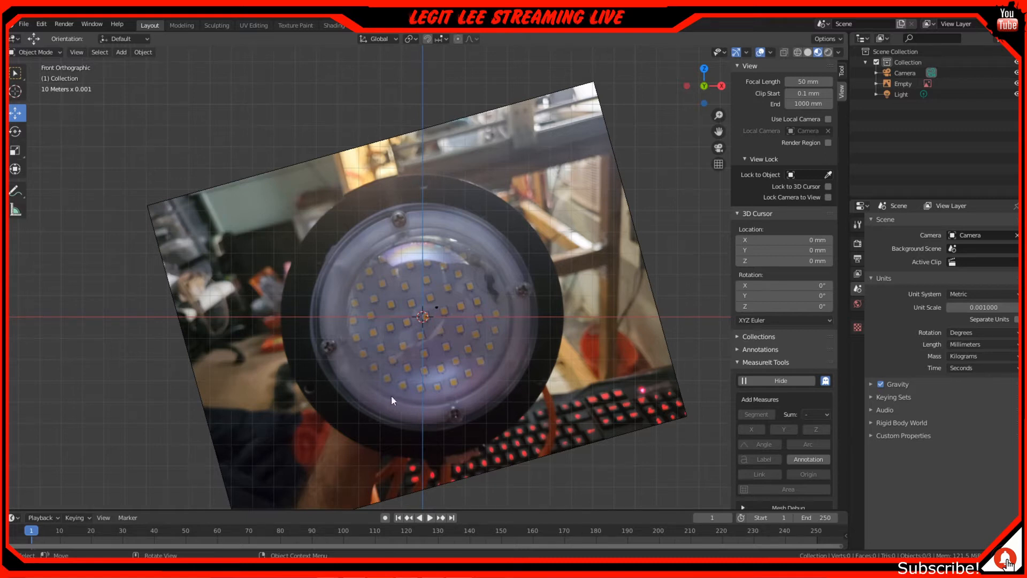
scroll(481, 255, "down", 2)
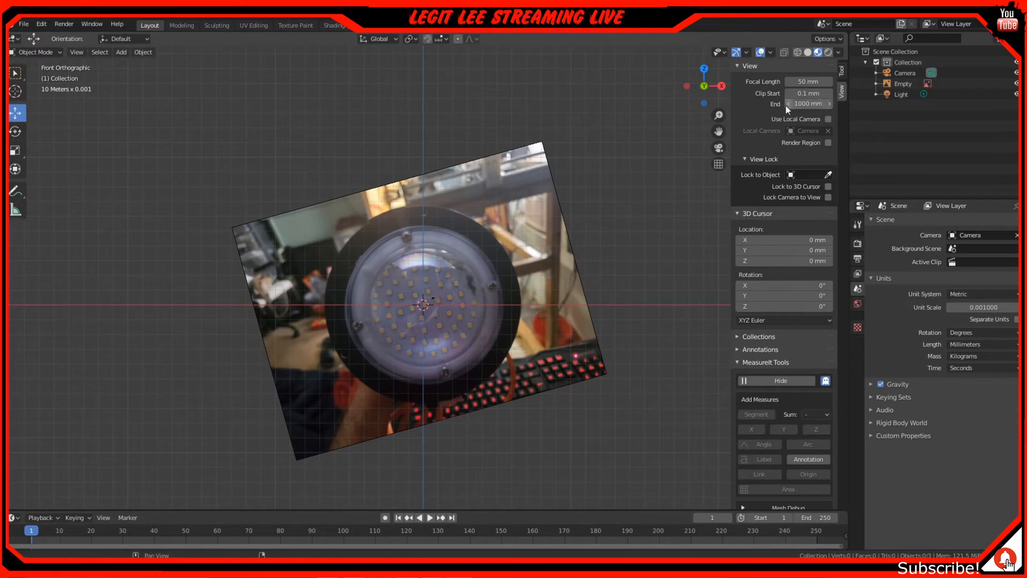
left_click(841, 71)
scroll(729, 287, "up", 1)
scroll(733, 277, "up", 2)
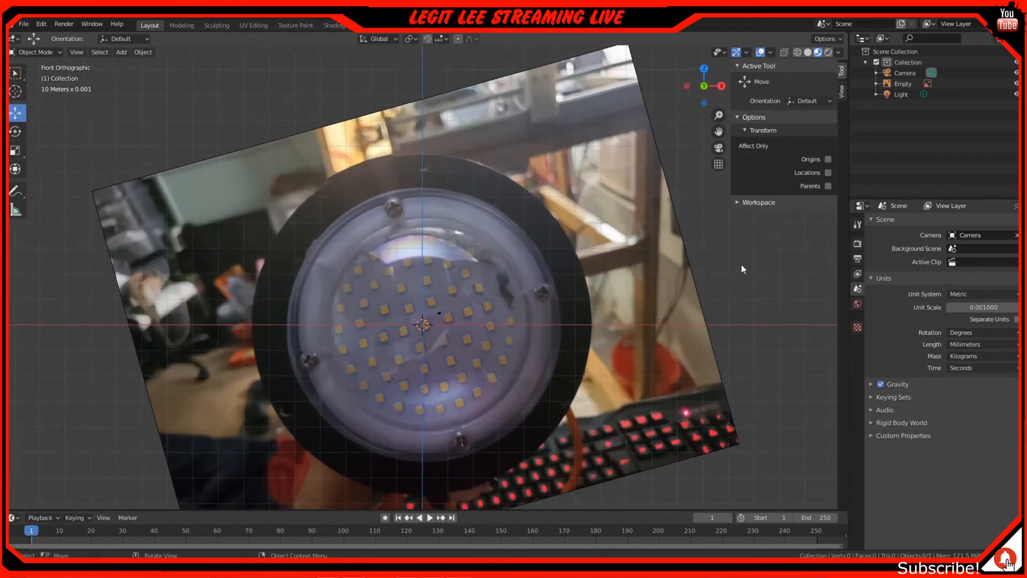
scroll(742, 265, "down", 2)
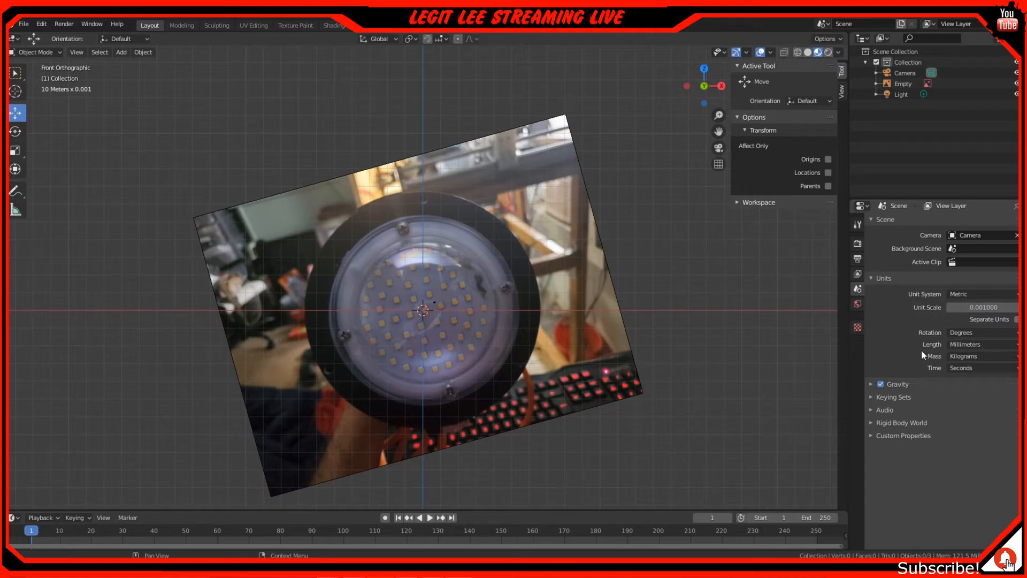
left_click(770, 55)
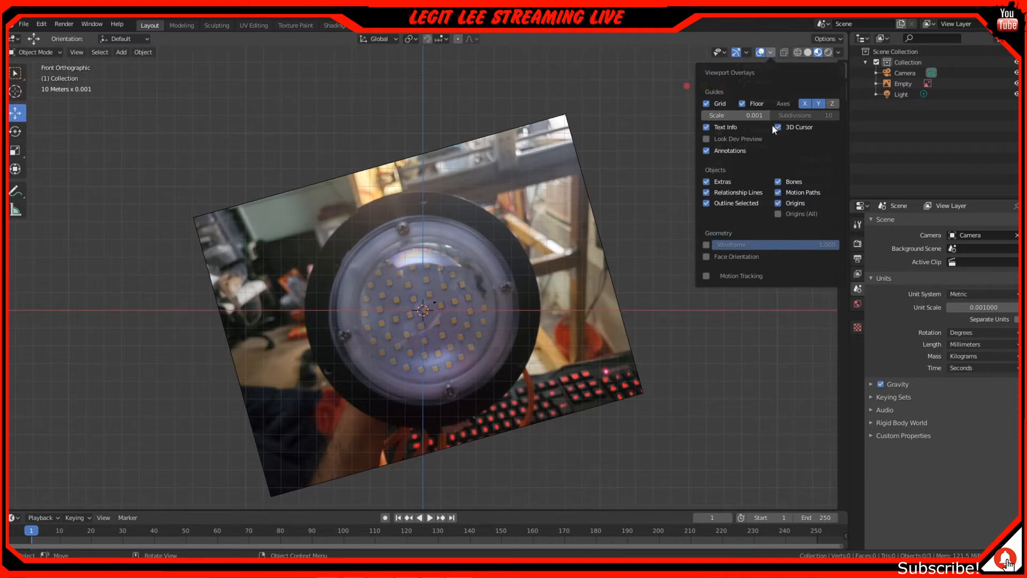
key("n")
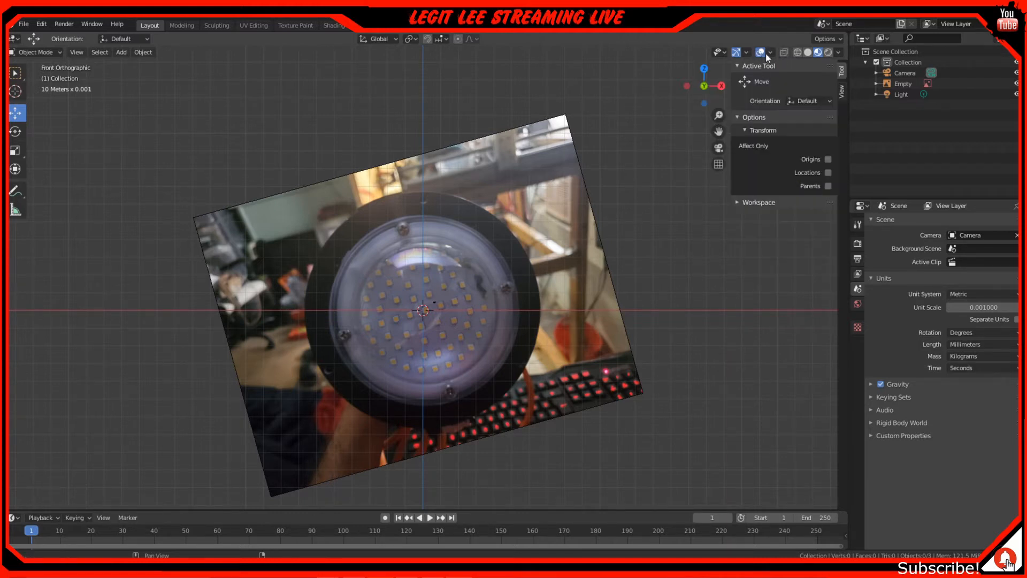
left_click(769, 52)
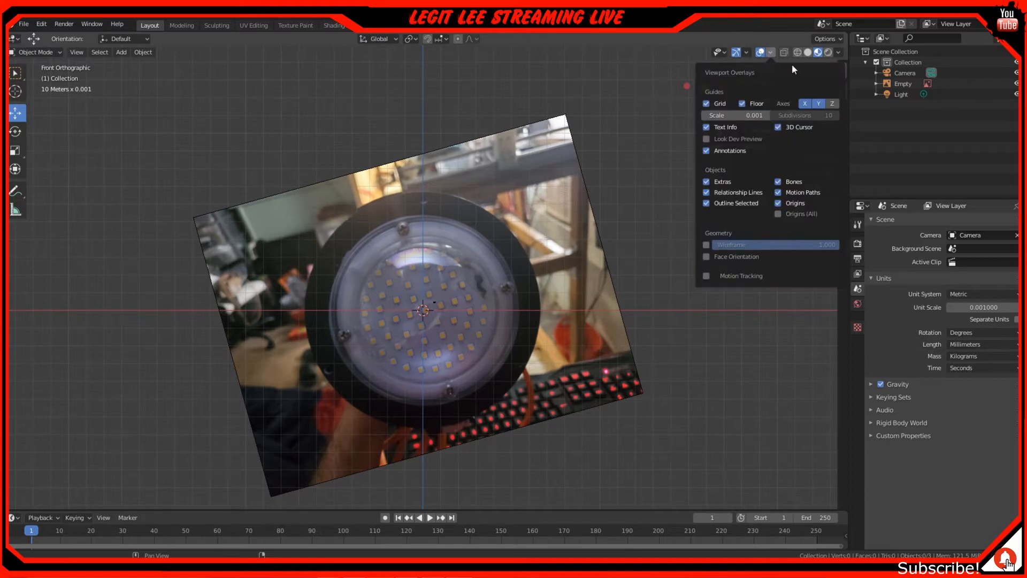
left_click(775, 53)
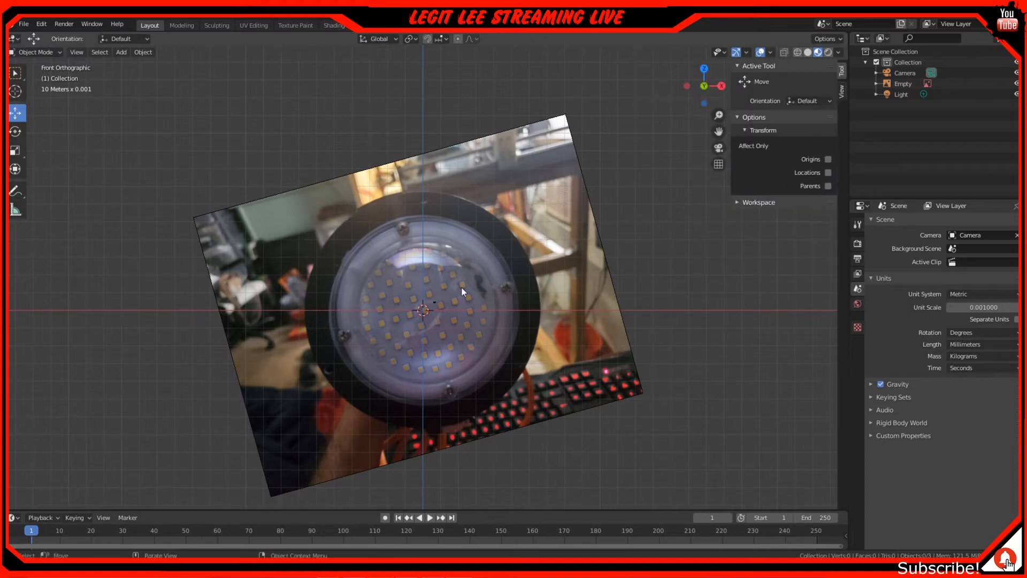
Step: Add a 128-vertex cylinder mesh at the world origin
key("shift")
key("shift+a")
mouse_move(468, 288)
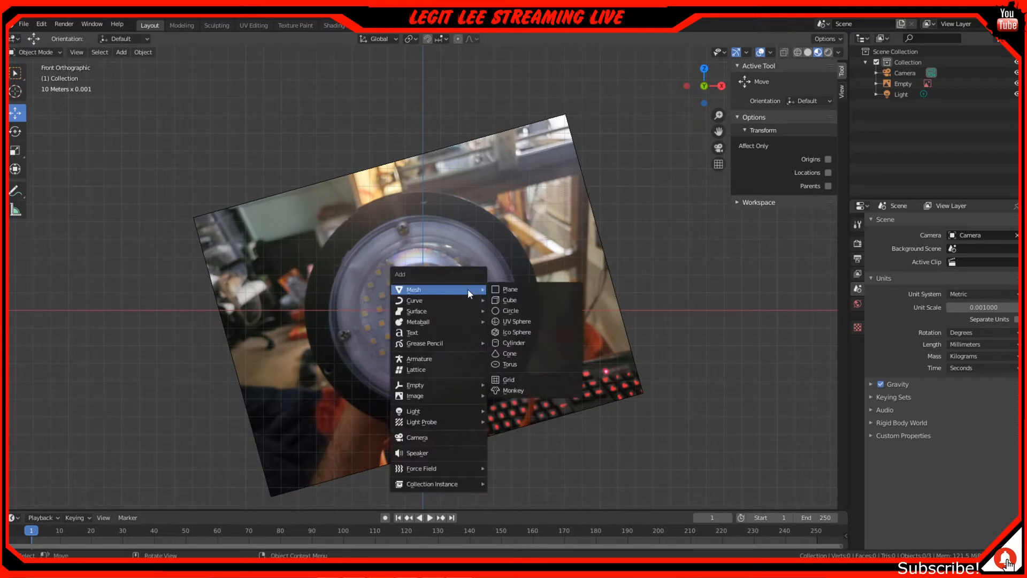
left_click(531, 343)
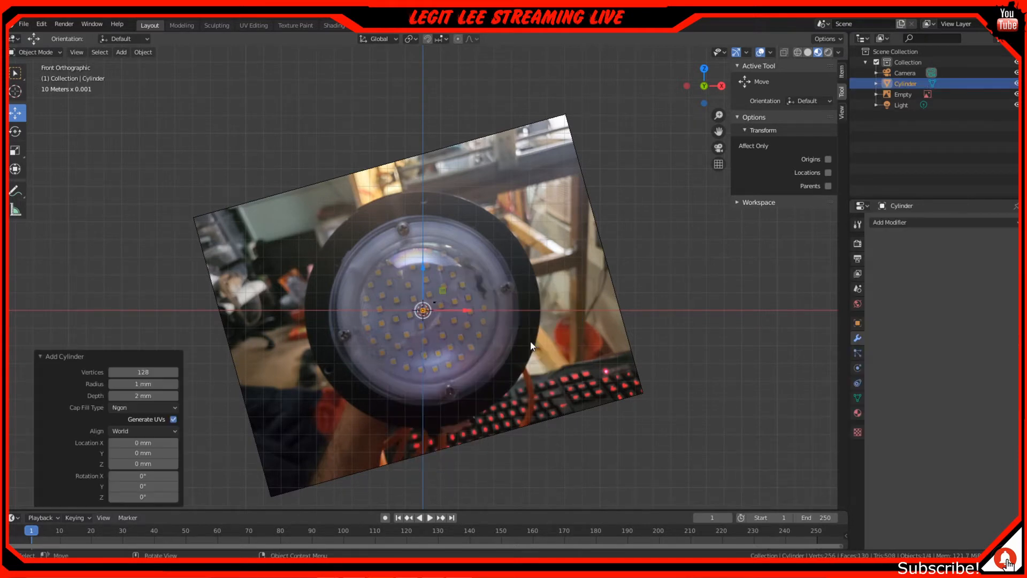
Step: Set the cylinder's dimensions to 133 mm in X, 133 mm in Y and 10 mm in Z
scroll(493, 309, "up", 3)
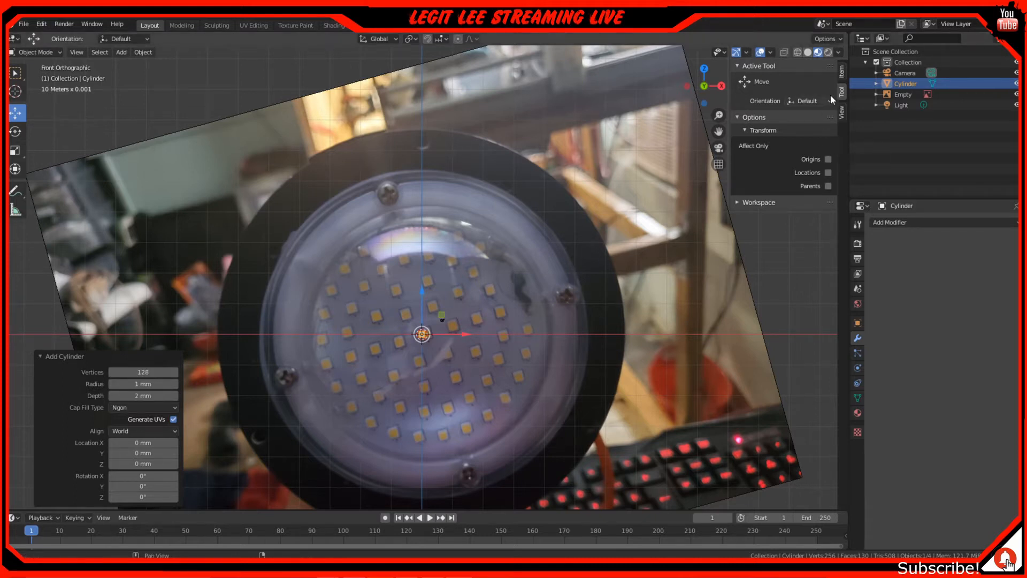
left_click(841, 71)
left_click(811, 236)
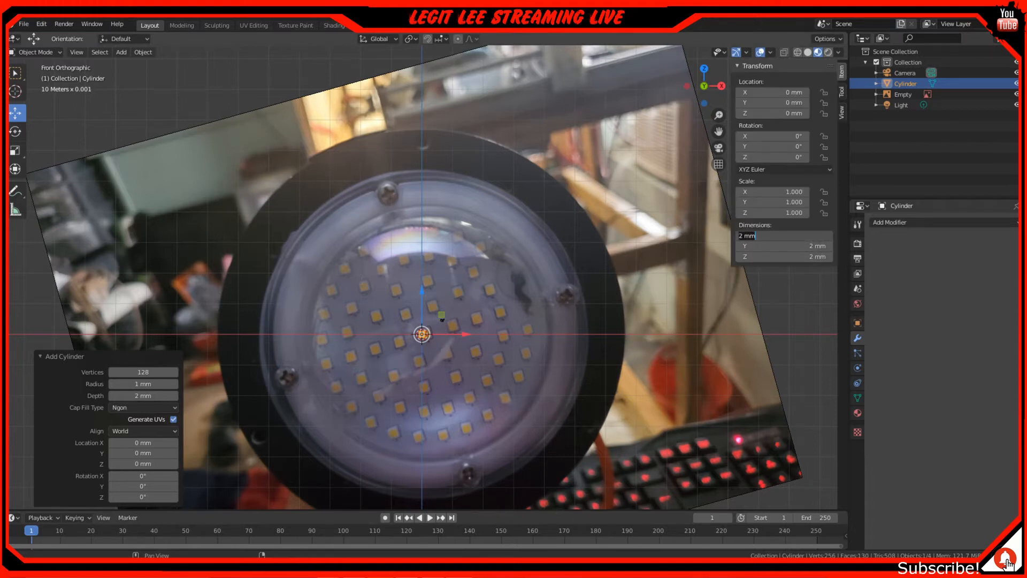
type("133")
key("Tab")
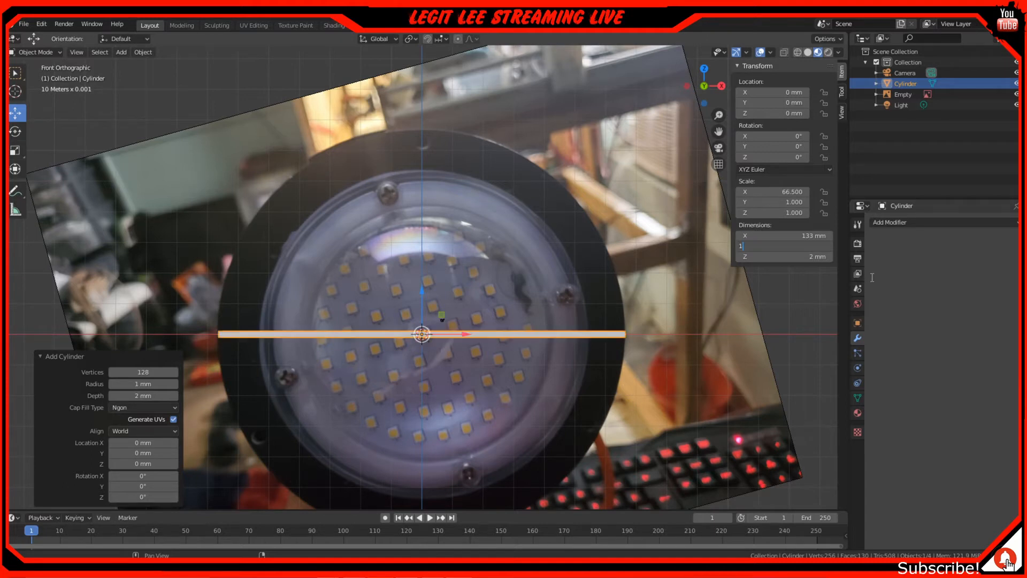
type("133")
key("Tab")
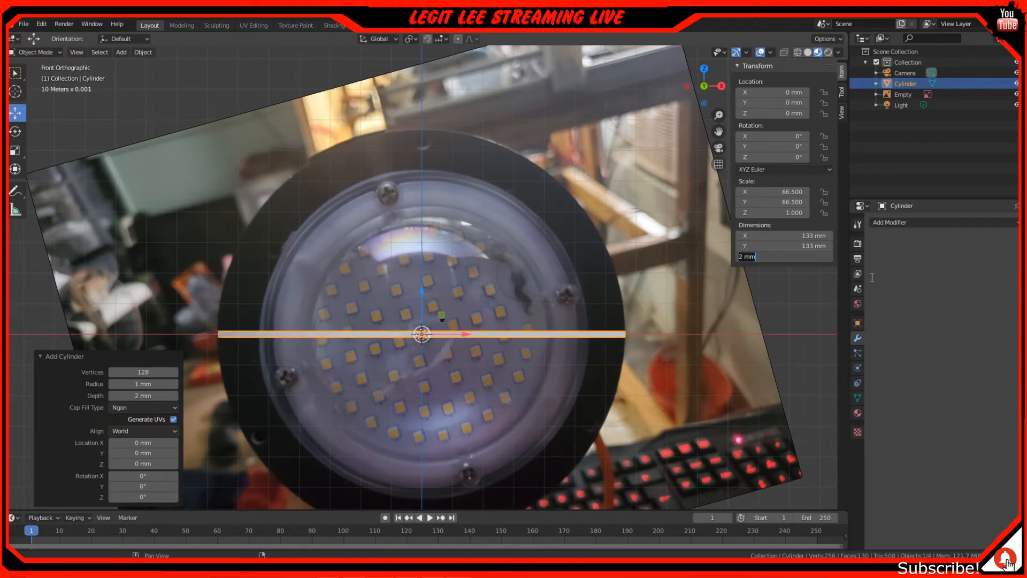
type("10")
key("Return")
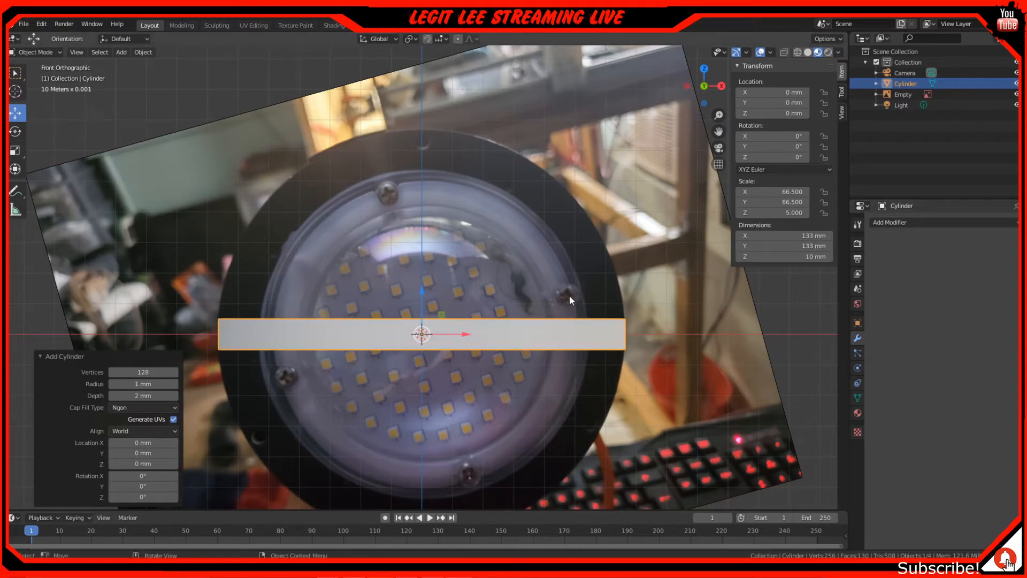
Step: Rotate the cylinder 90° in the right orthographic view so its round face points to the front
key("KP_3")
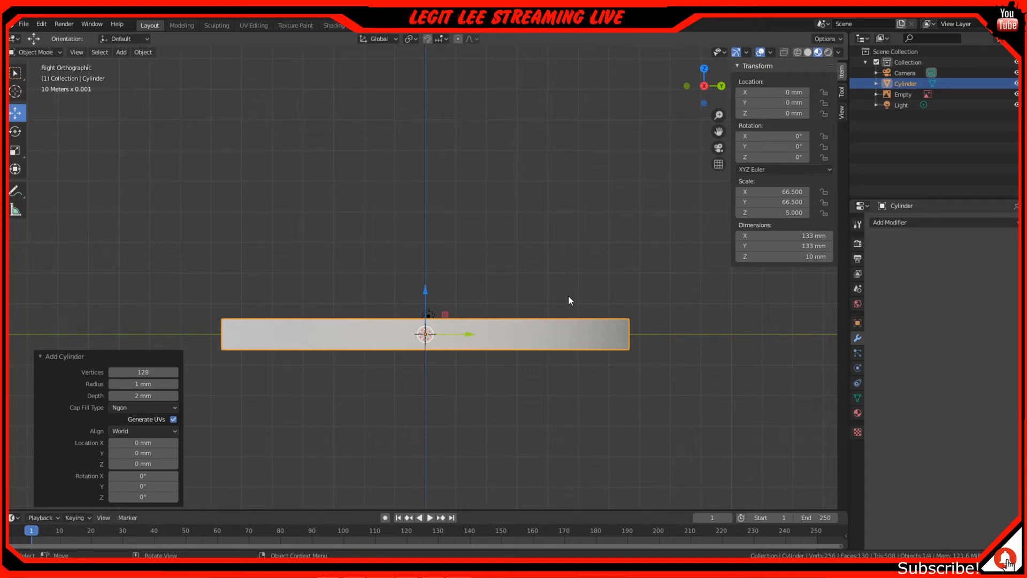
type("r90")
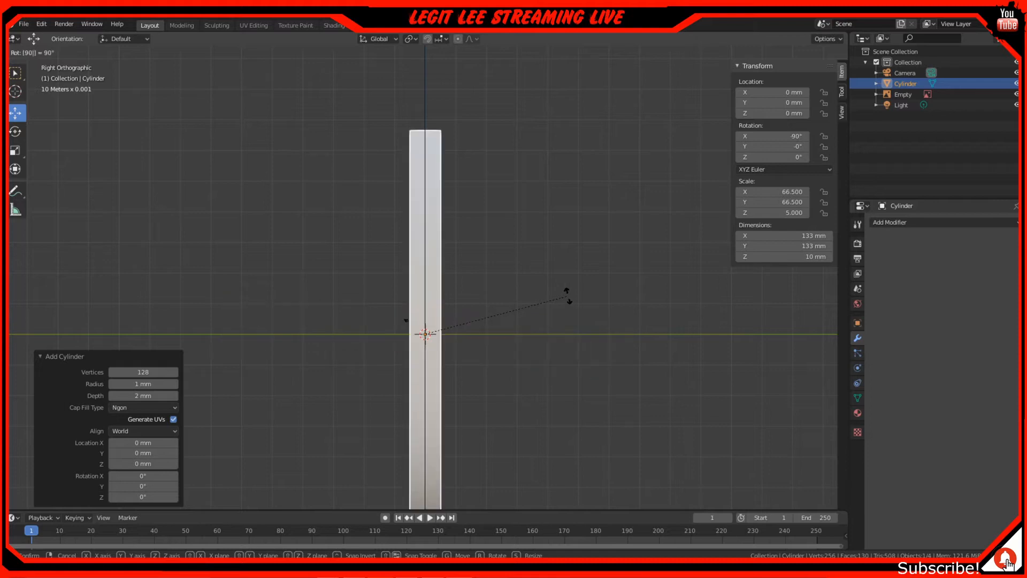
key("Return")
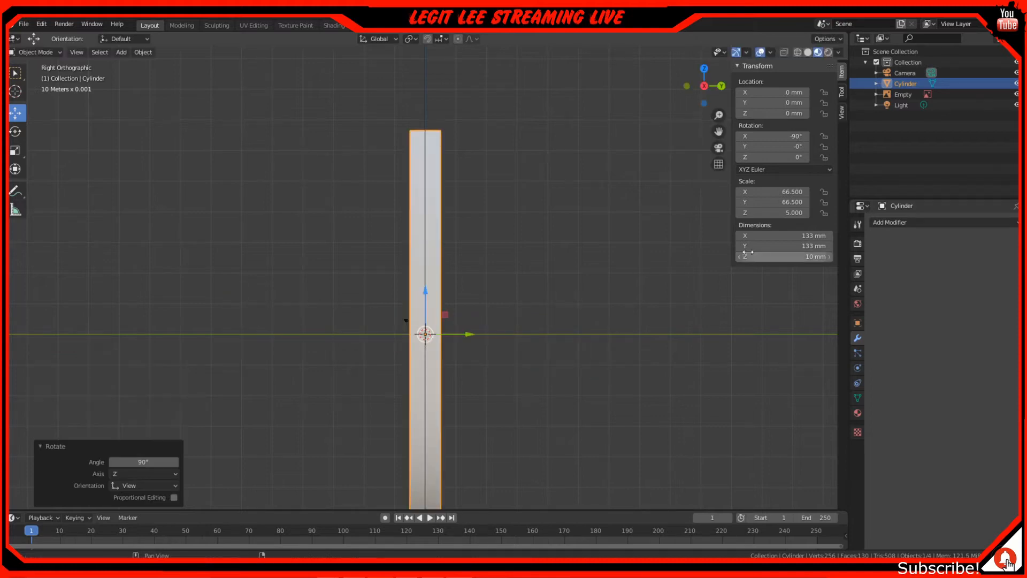
Step: Show the cylinder in wireframe from the front to compare its outline with the lamp in the reference photo
key("KP_1")
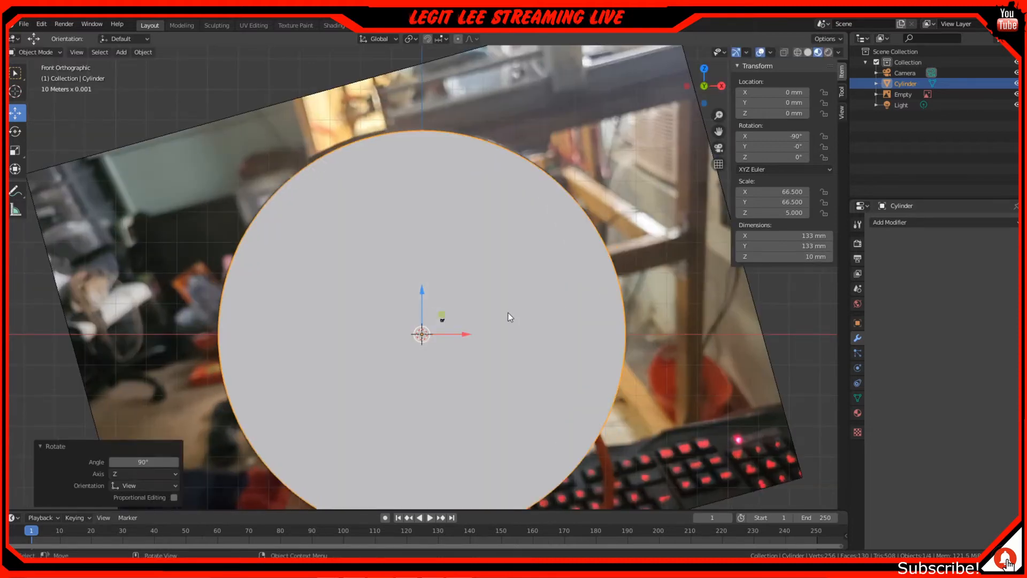
key("z")
left_click(420, 316)
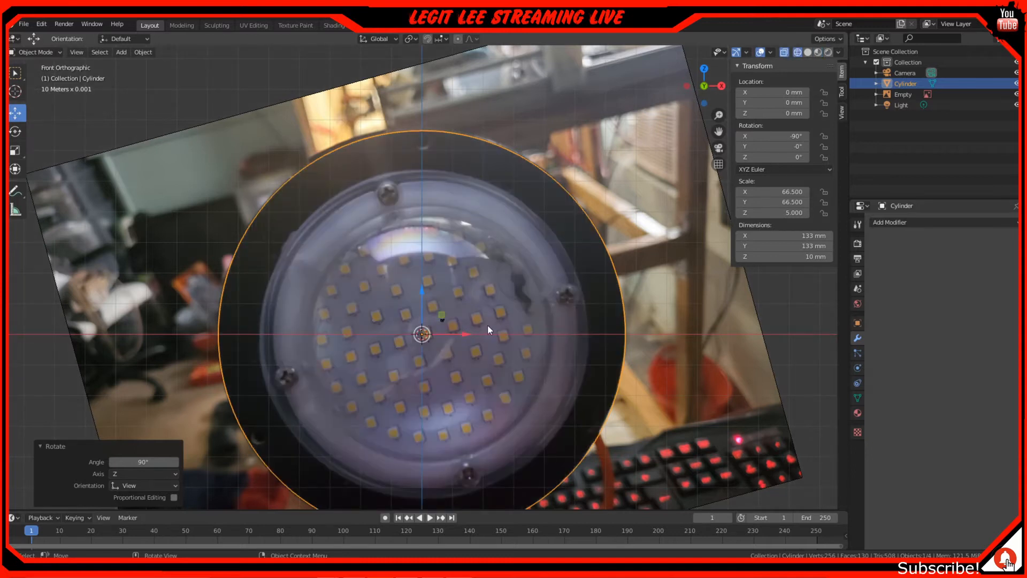
scroll(543, 346, "down", 2)
scroll(532, 407, "up", 2)
Step: Duplicate the 133 mm cylinder in place and set the copy's X and Y dimensions to 103 mm
left_click(568, 193)
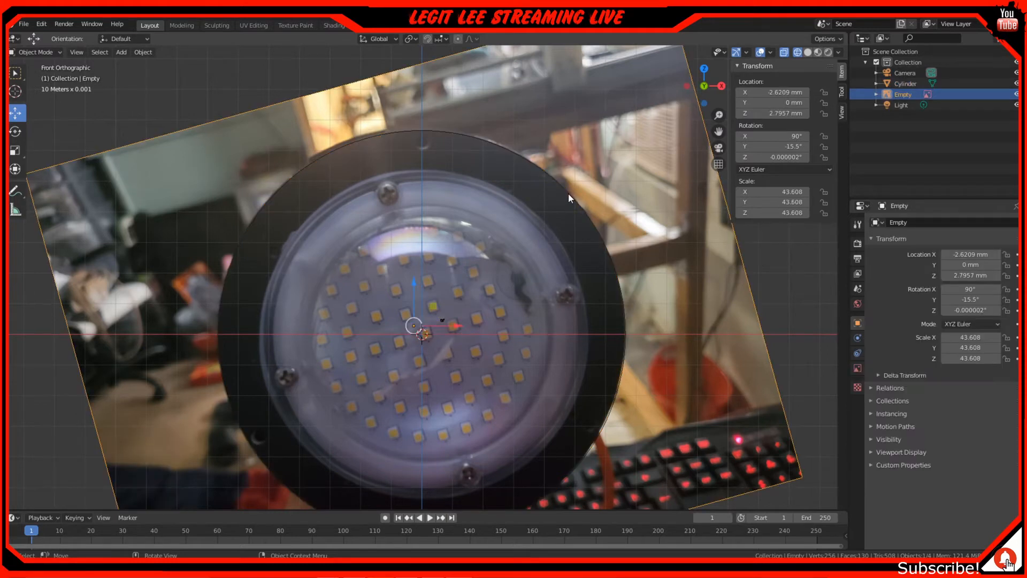
left_click(568, 193)
key("shift+d")
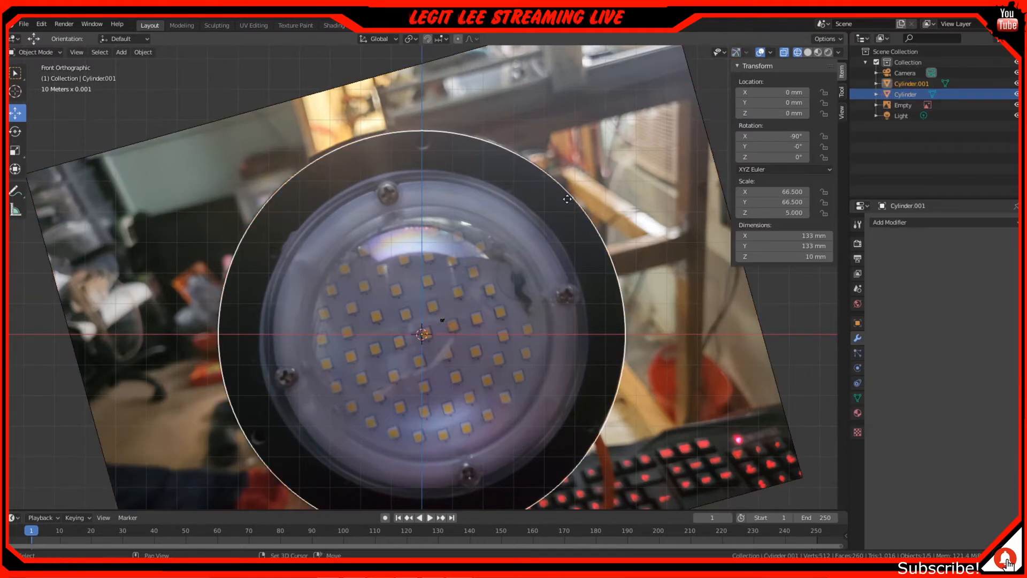
right_click(567, 198)
left_click(801, 235)
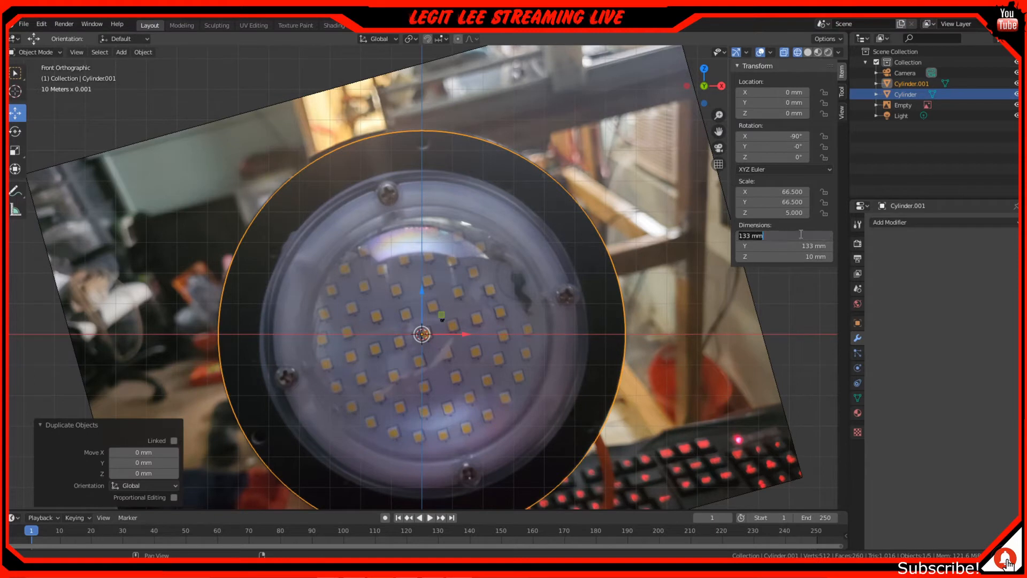
type("103")
key("Tab")
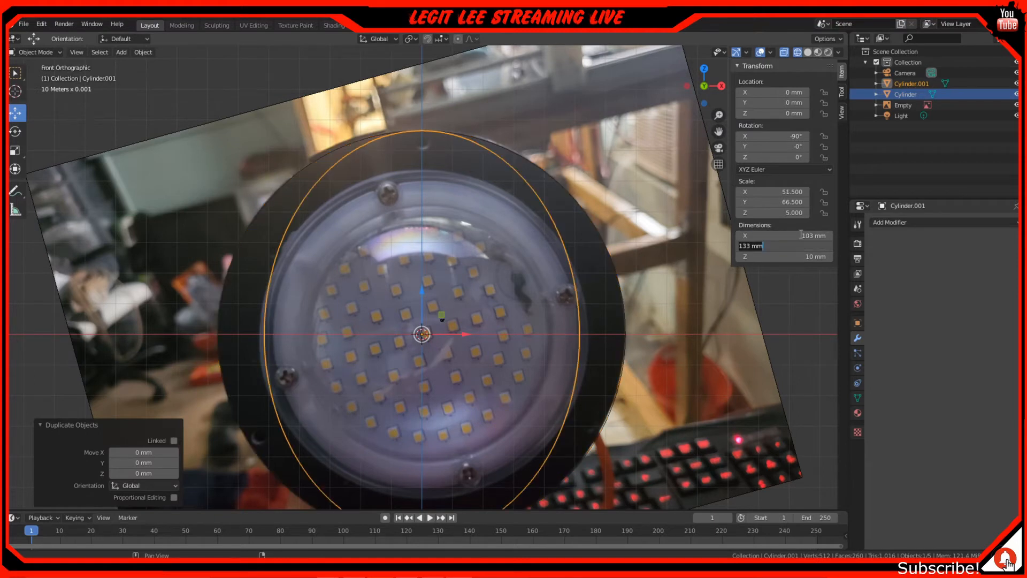
type("103")
key("Return")
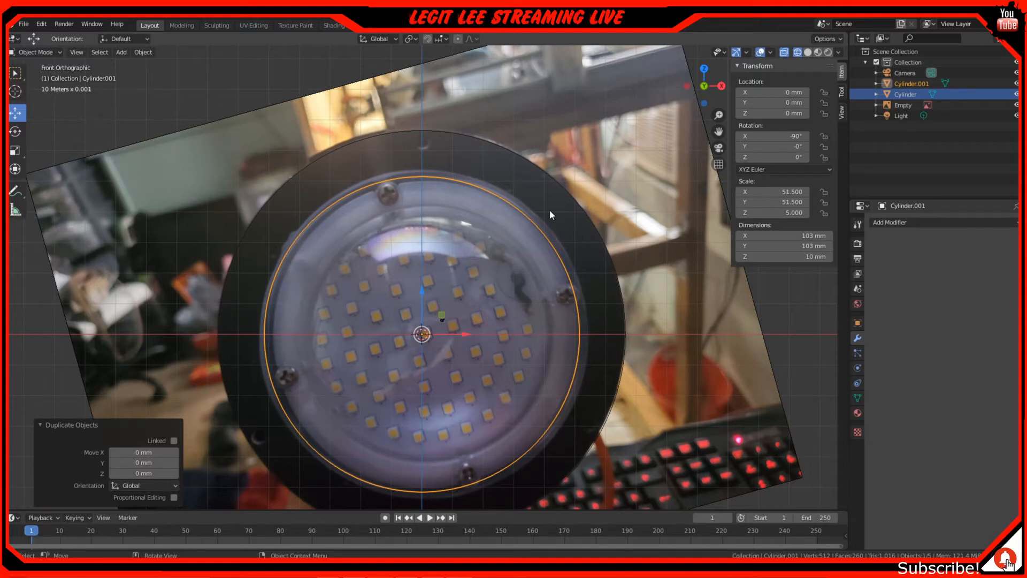
Step: Duplicate the 103 mm cylinder in place and set the copy's dimensions to 7 mm in X and Y and 20 mm in Z
left_click(514, 207)
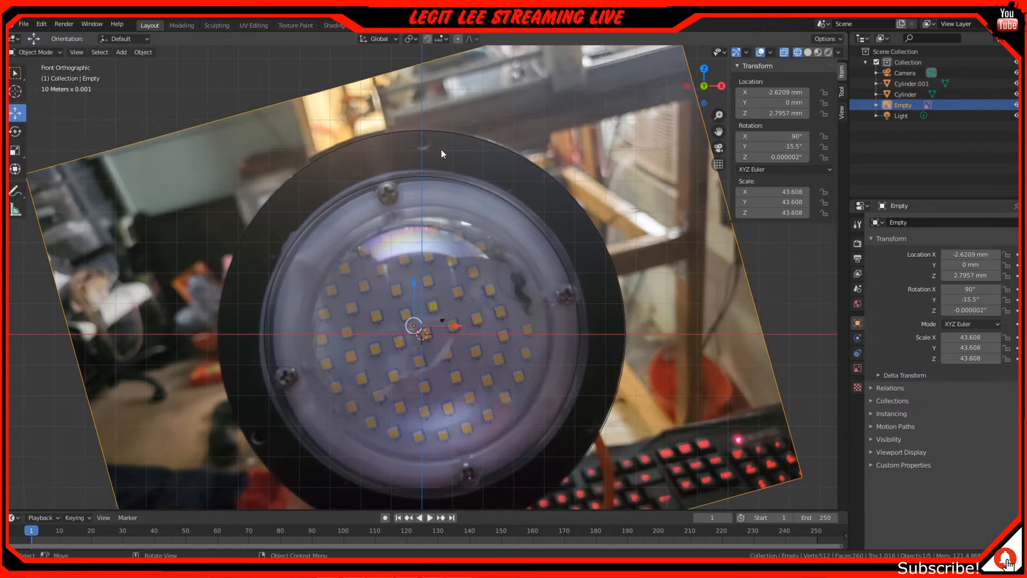
left_click(440, 181)
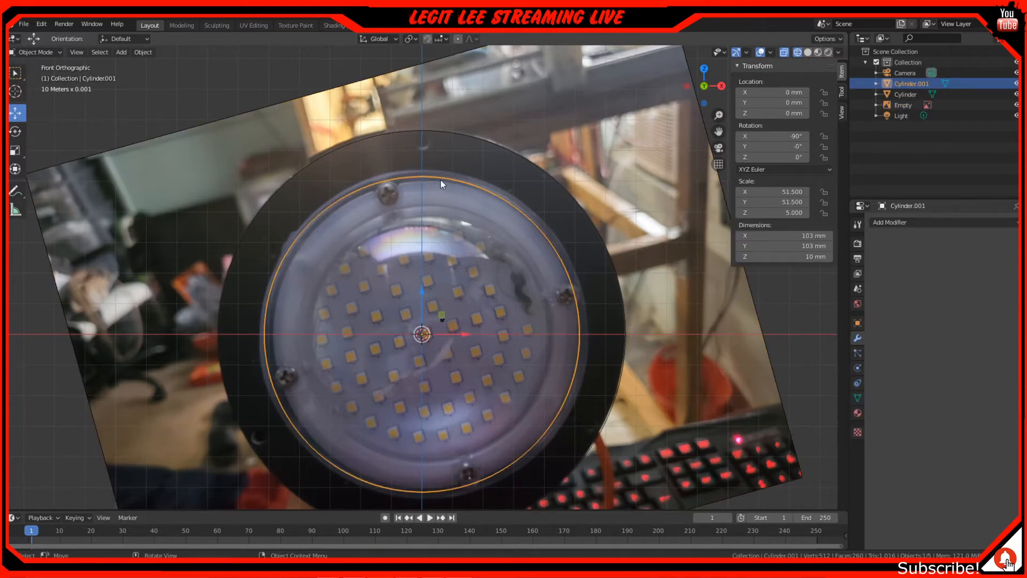
key("shift+d")
key("Escape")
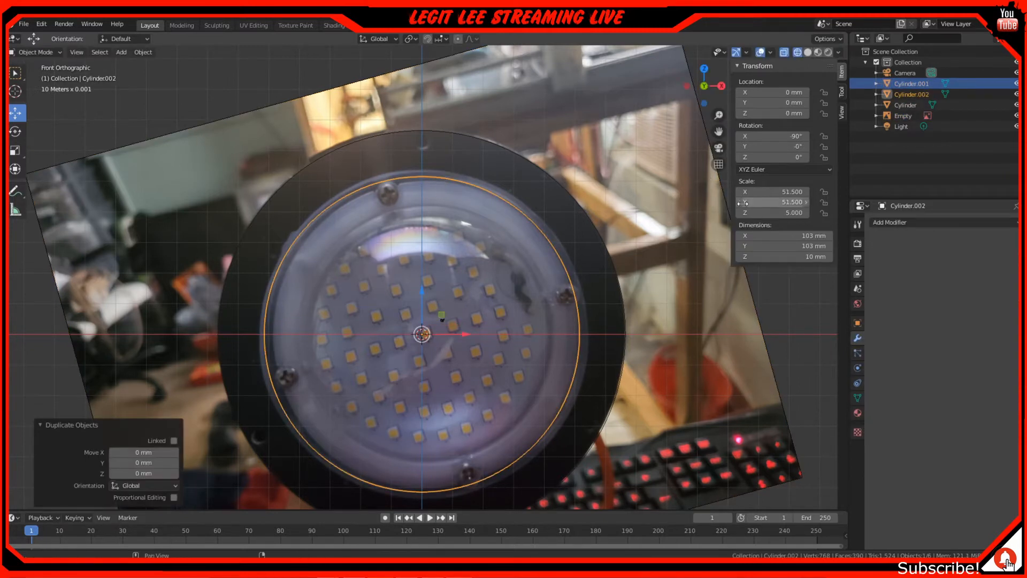
left_click(797, 235)
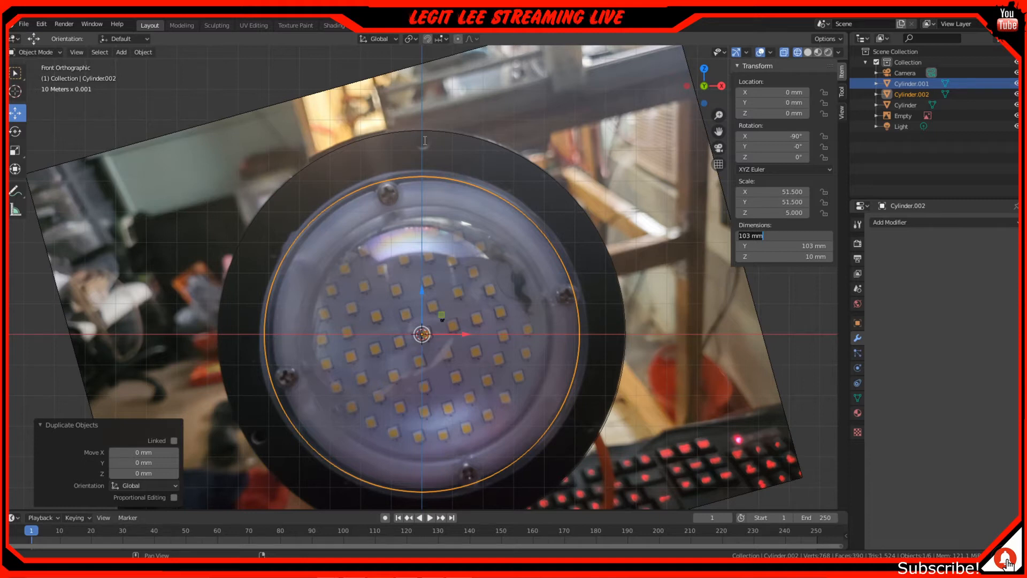
type("7")
key("Tab")
type("7")
key("Tab")
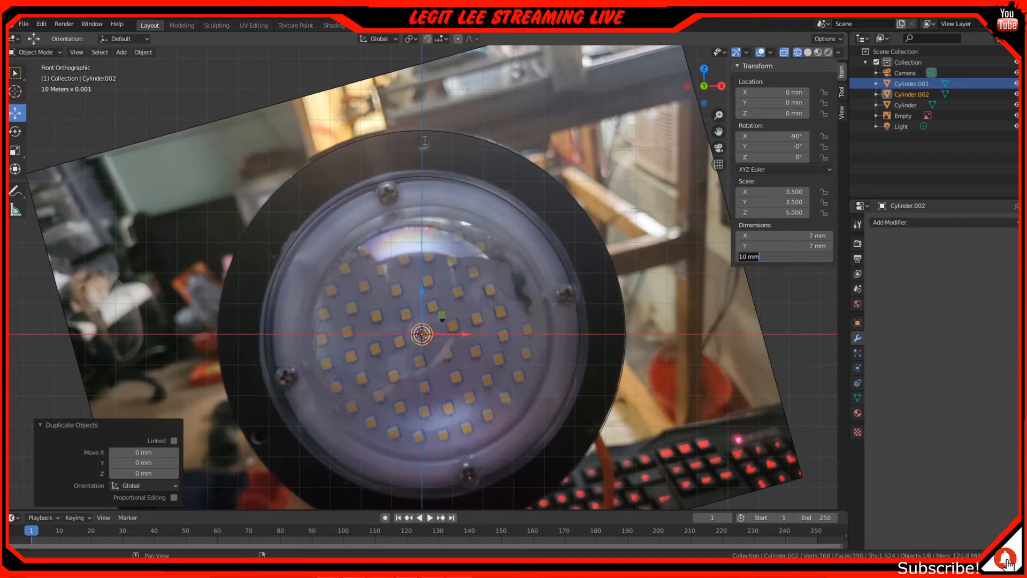
type("20")
key("Return")
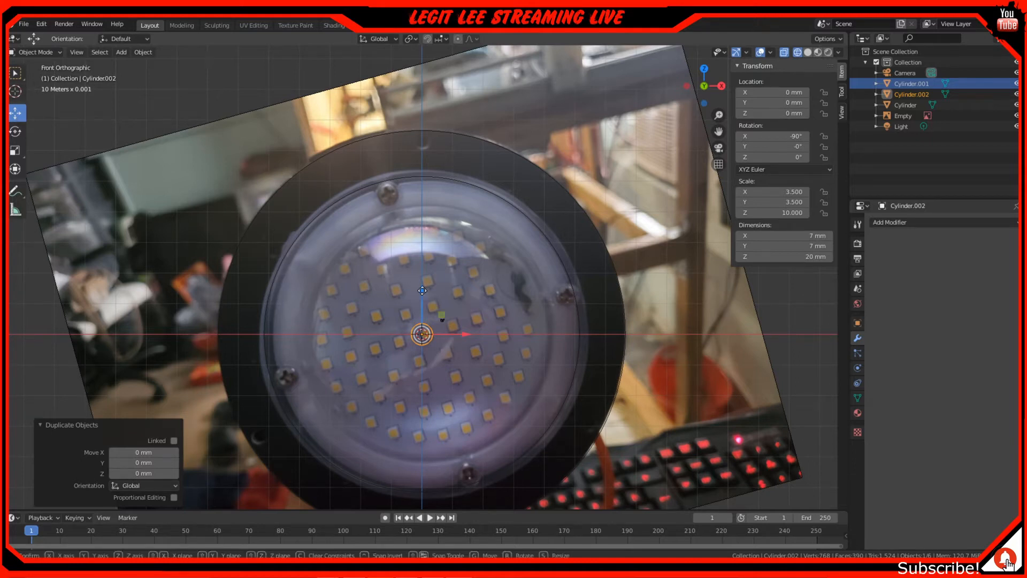
Step: Move the 7 mm cylinder up 60 mm along Z, near the screw hole at the lamp's upper rim
left_click_drag(423, 294, 424, 112)
scroll(424, 129, "up", 2)
middle_click_drag(424, 129, 397, 452, "shift")
scroll(416, 313, "down", 1)
scroll(410, 311, "up", 2)
scroll(400, 270, "up", 3)
scroll(397, 452, "up", 1)
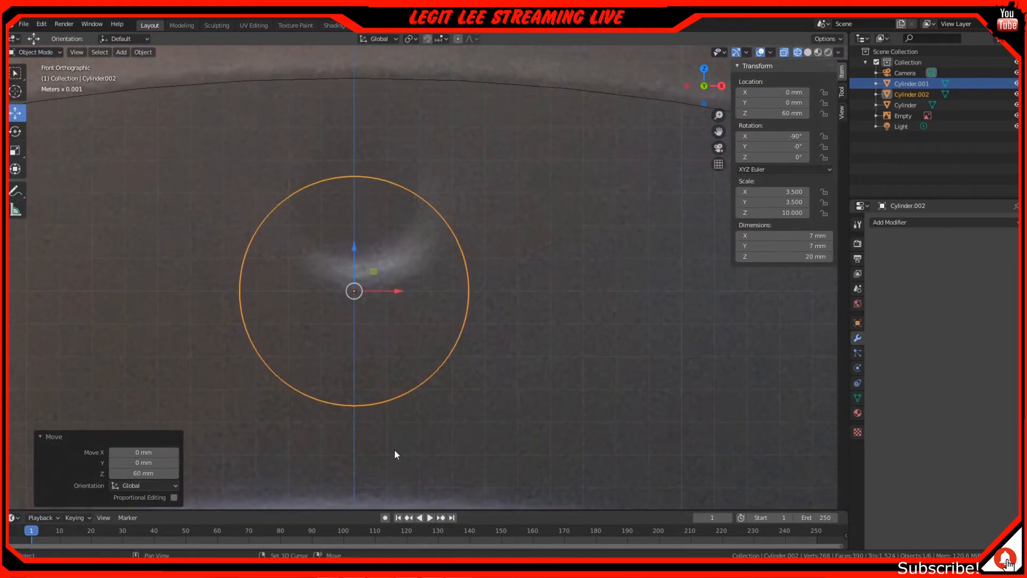
Step: Move the 7 mm cylinder up along Z to 66.5 mm in snapped increments, centring it on the outer cylinder's upper edge
middle_click_drag(377, 84, 376, 173, "shift")
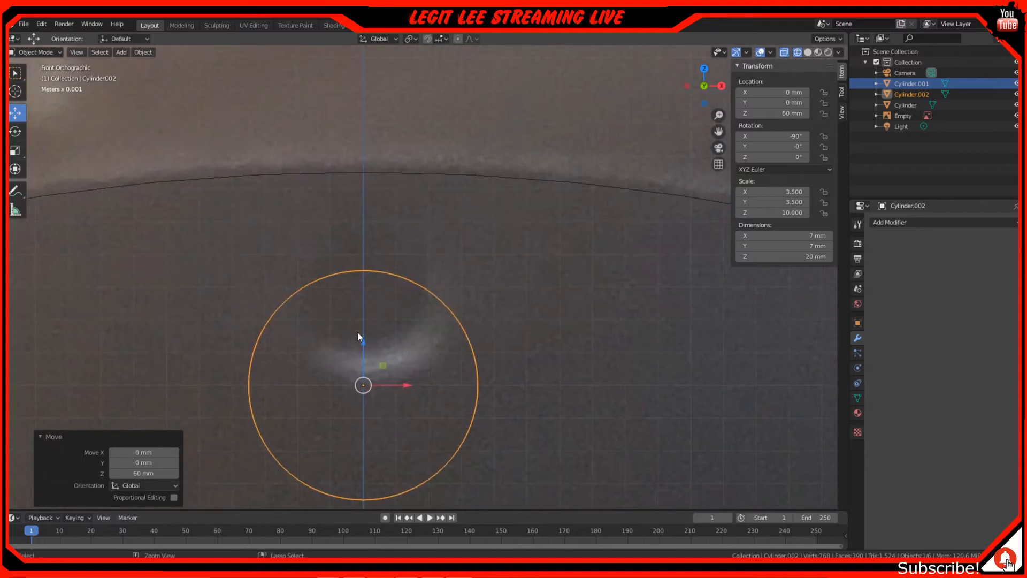
left_click_drag(365, 342, 354, 146, "ctrl")
scroll(351, 199, "up", 3)
middle_click_drag(351, 199, 400, 407, "shift")
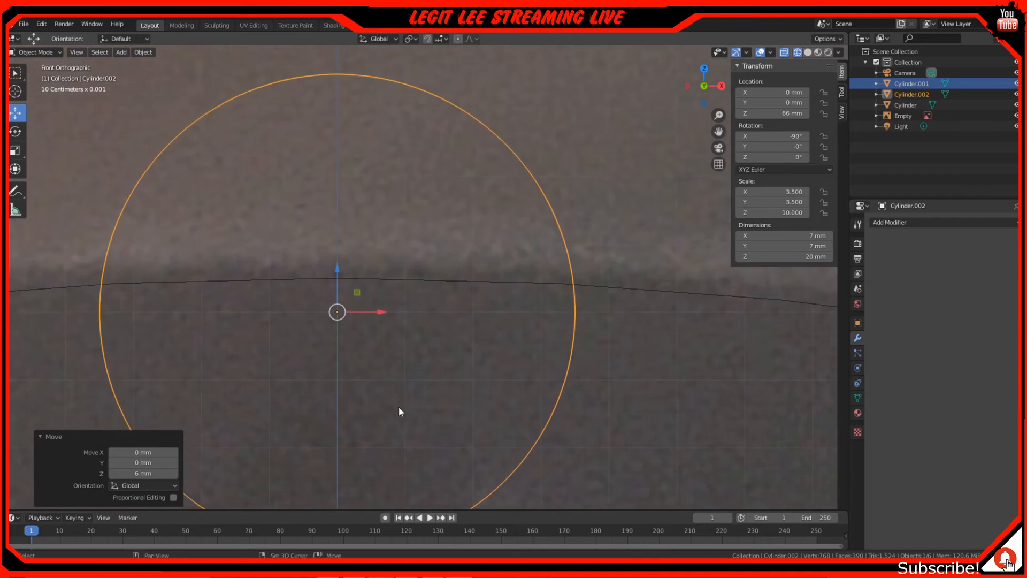
scroll(317, 285, "up", 4)
middle_click_drag(282, 298, 394, 349, "shift")
scroll(395, 348, "up", 1)
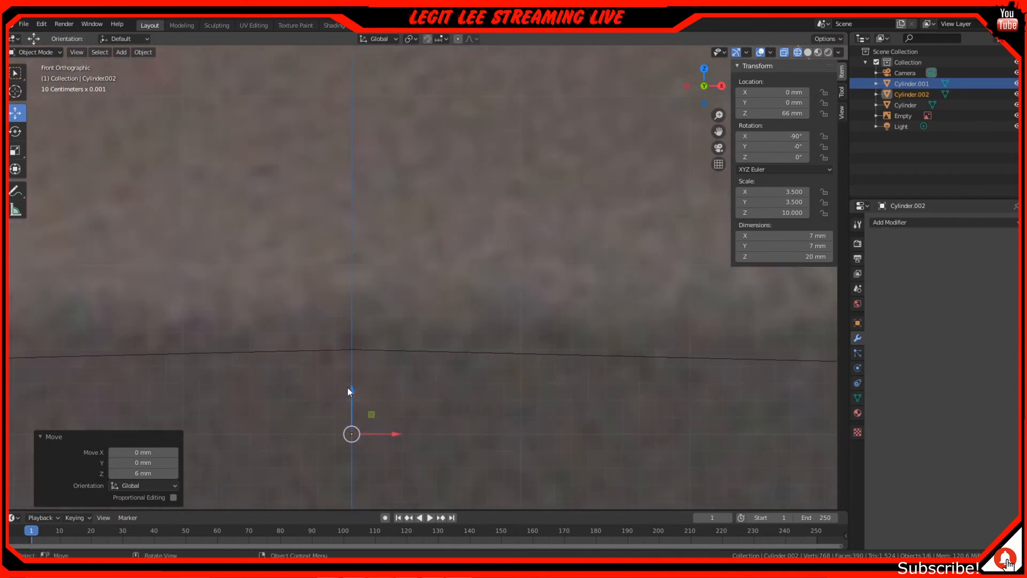
left_click_drag(352, 391, 352, 299, "ctrl")
scroll(353, 300, "down", 5)
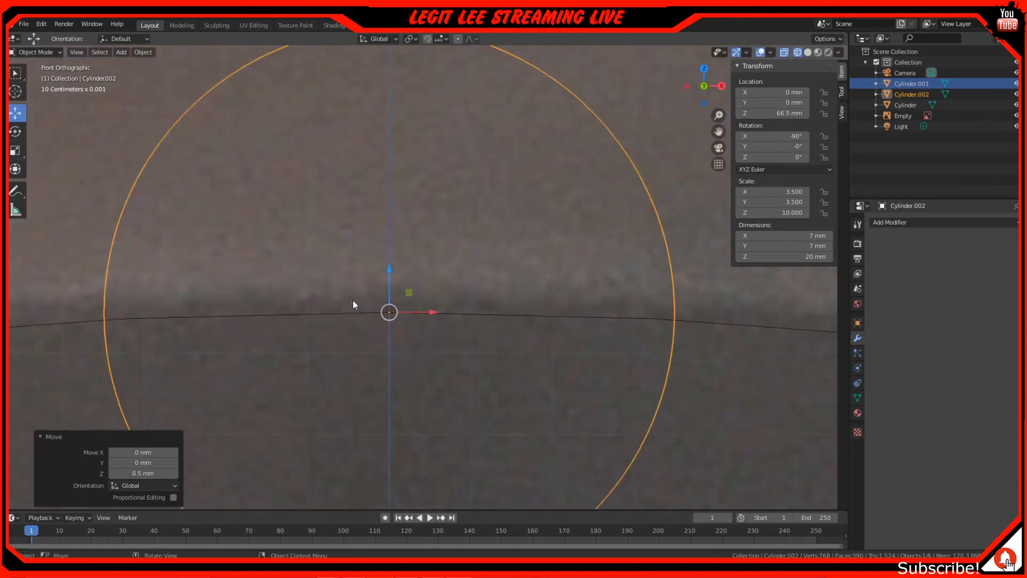
scroll(353, 302, "down", 3)
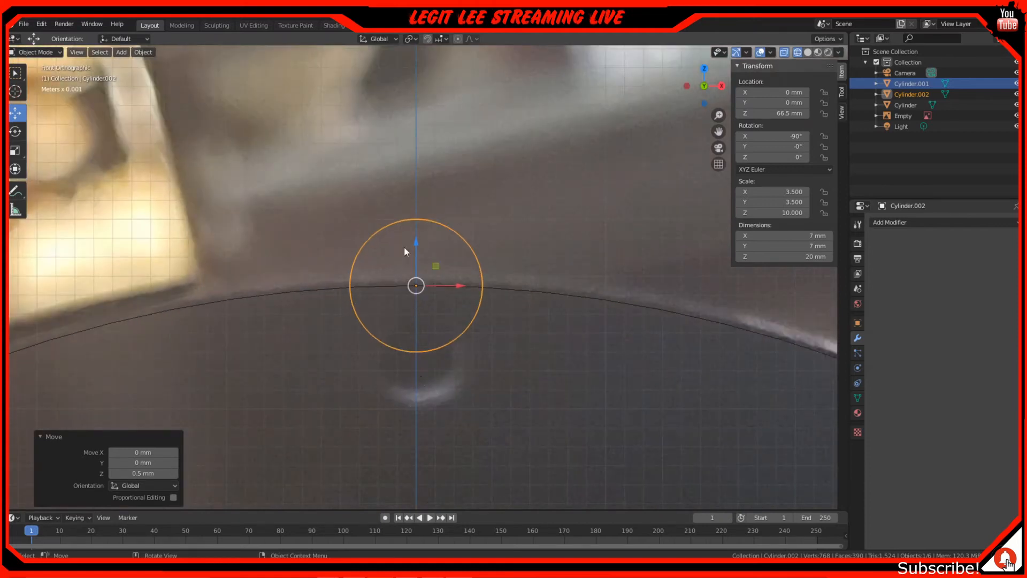
scroll(417, 247, "down", 2)
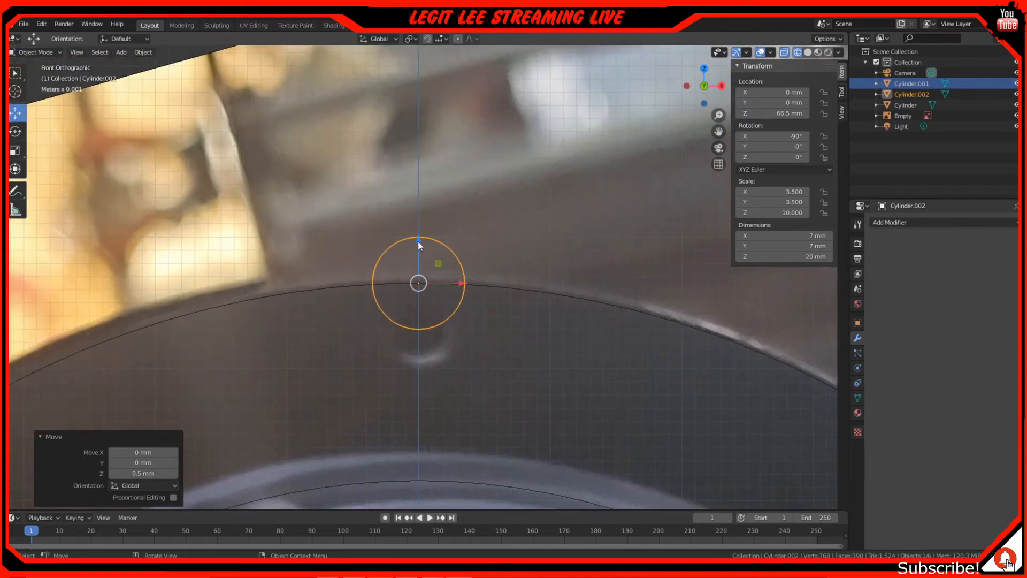
mouse_move(419, 241)
left_mouse_down()
mouse_move(428, 286)
mouse_move(419, 185)
mouse_move(422, 237)
left_mouse_up()
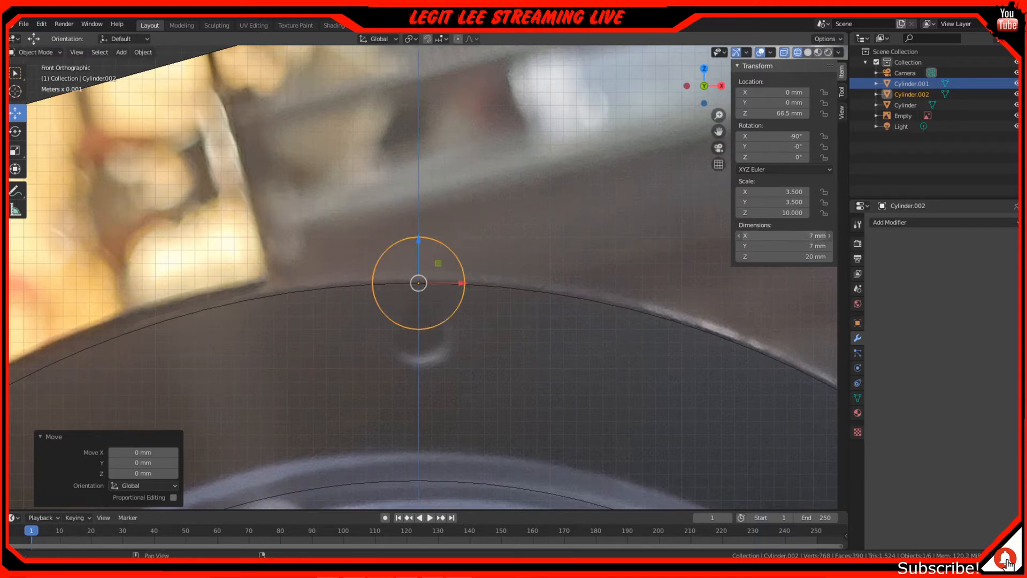
Step: Set the screw-hole cylinder's X and Y dimensions to 5 mm
left_click(814, 237)
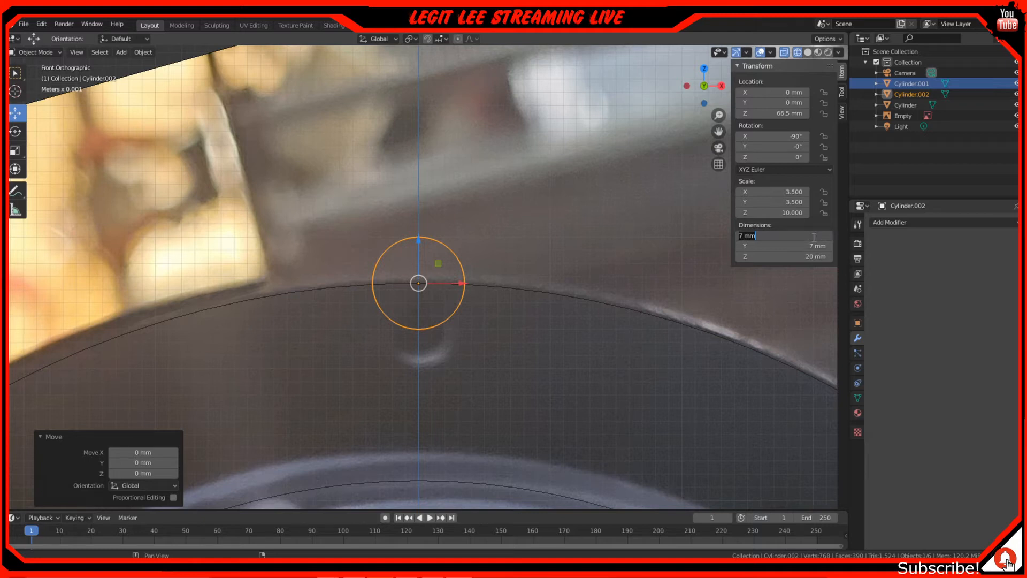
type("5")
key("Tab")
type("5")
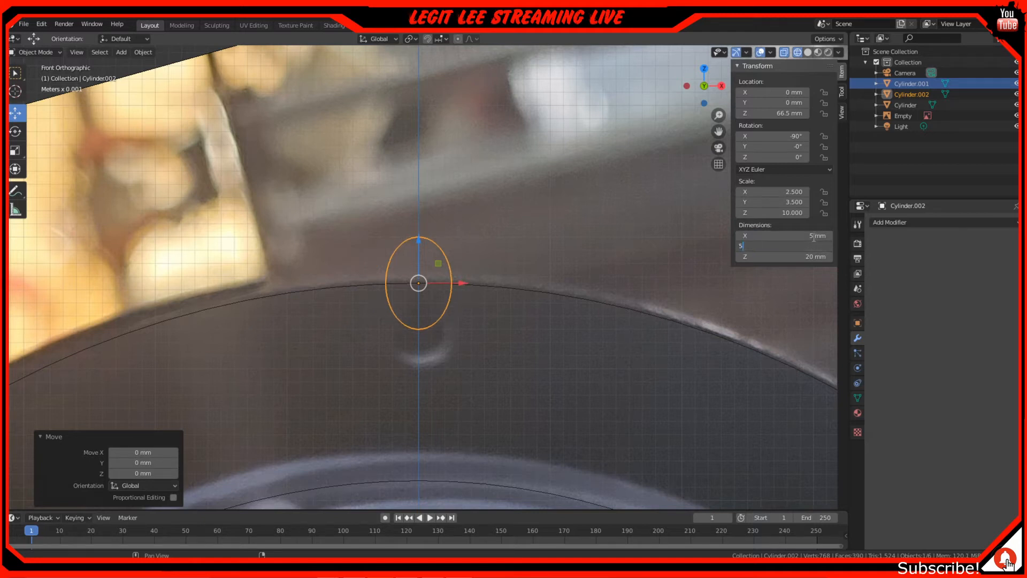
key("Return")
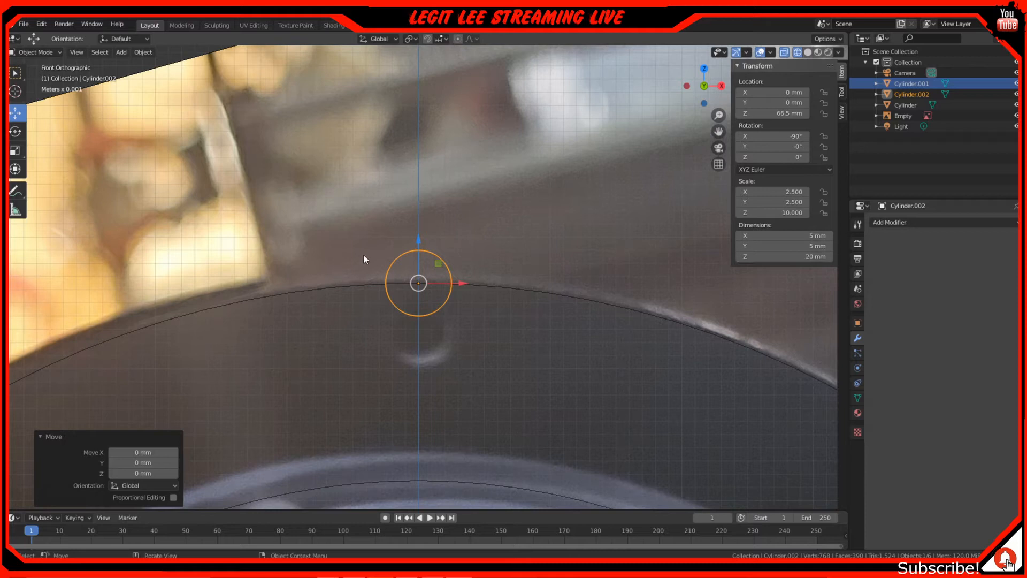
Step: Lower the screw-hole cylinder 4 mm along Z, just inside the lamp's upper rim
left_click_drag(420, 242, 431, 295)
scroll(432, 314, "down", 5)
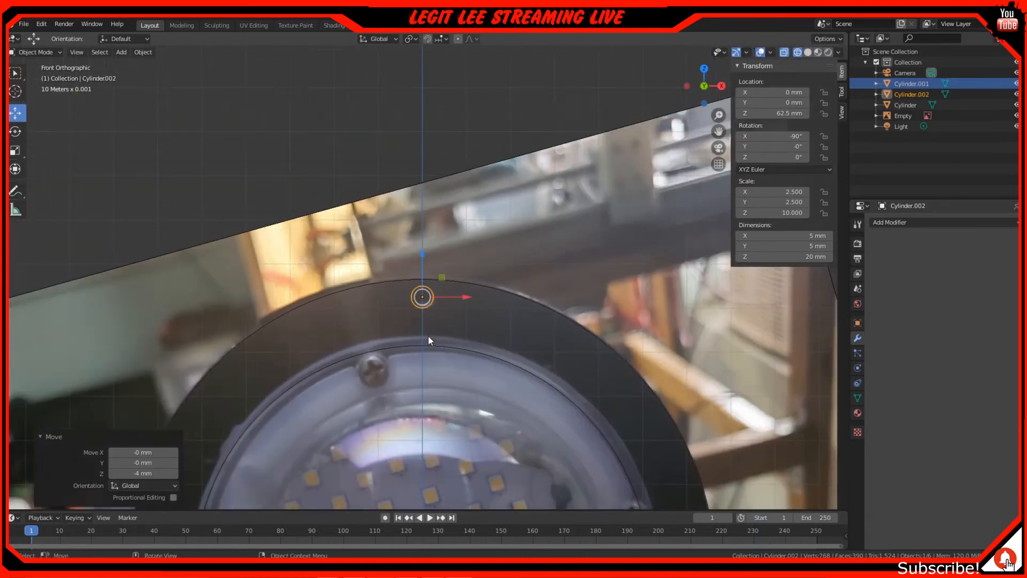
middle_click_drag(419, 406, 416, 316, "shift")
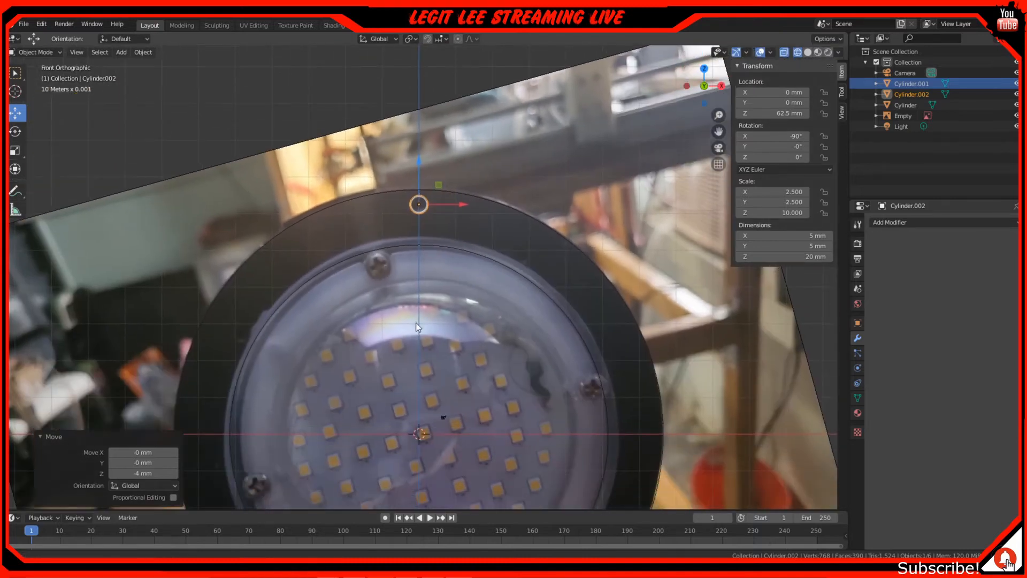
Step: Set the screw-hole cylinder's X and Y dimensions to 6 mm
left_click(813, 237)
type("6")
key("Tab")
type("6")
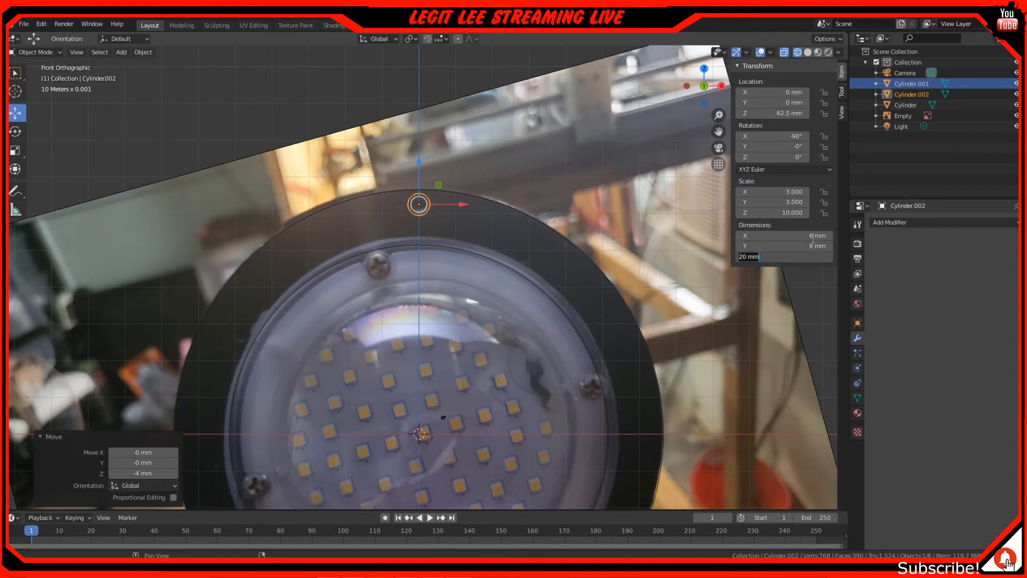
key("Return")
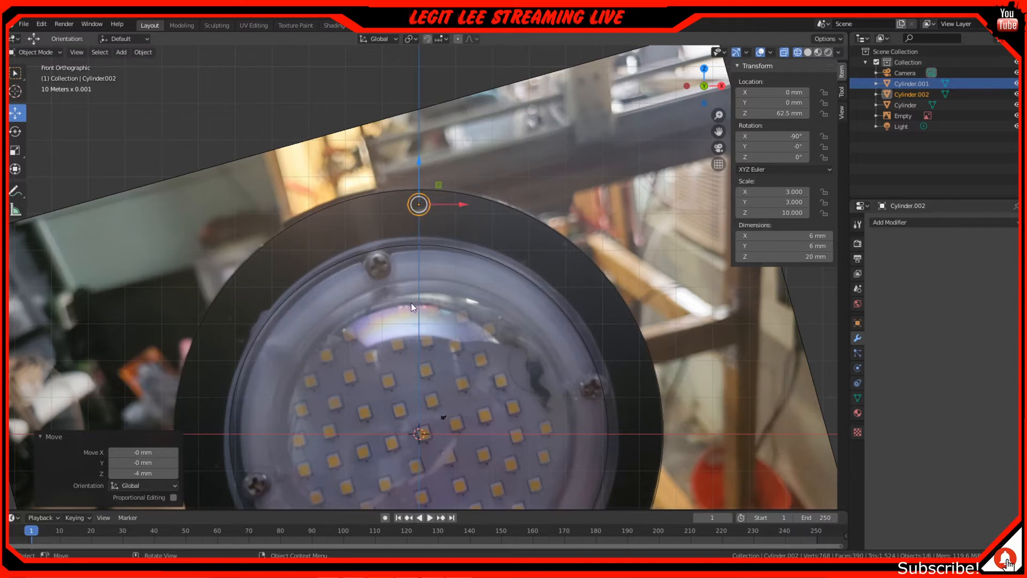
Step: Set the screw-hole cylinder's origin to the 3D cursor at the lamp's centre
middle_click_drag(411, 303, 396, 217, "shift")
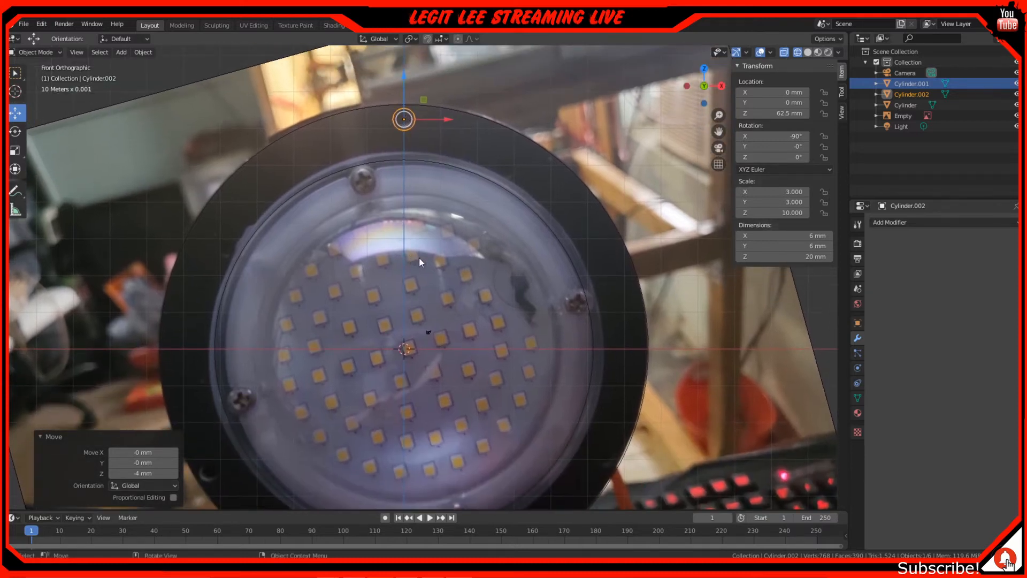
right_click(453, 280)
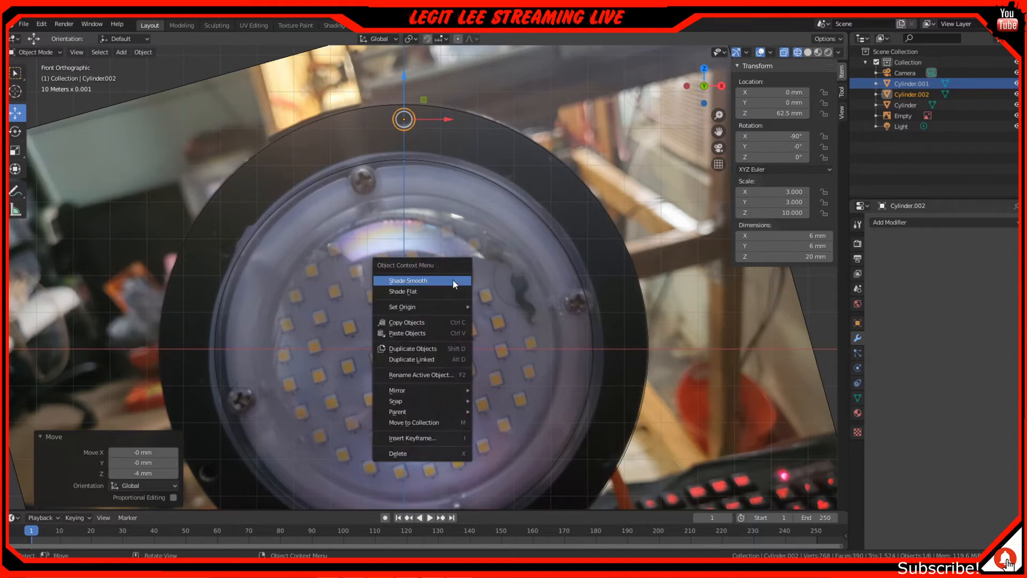
mouse_move(452, 307)
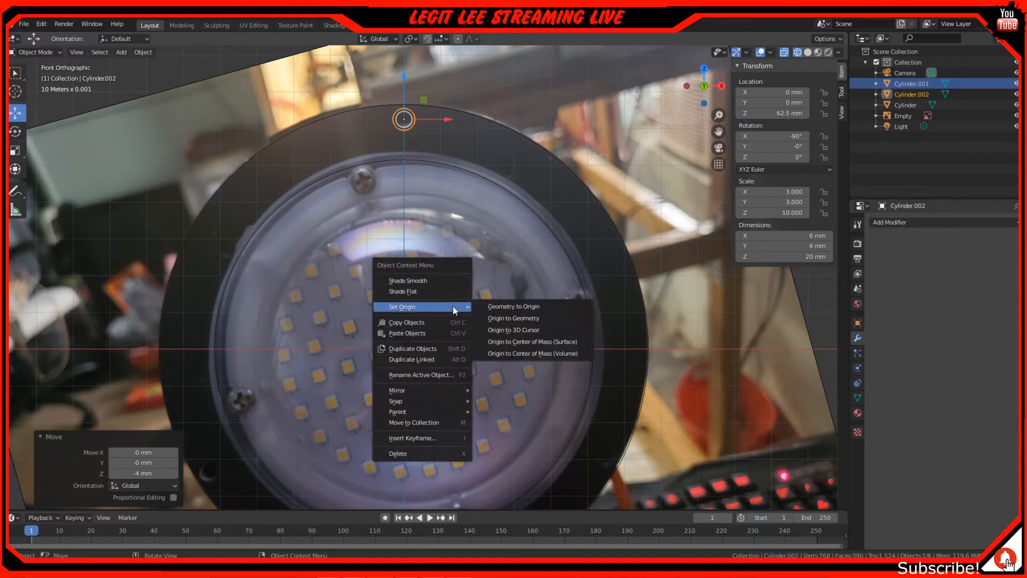
left_click(535, 330)
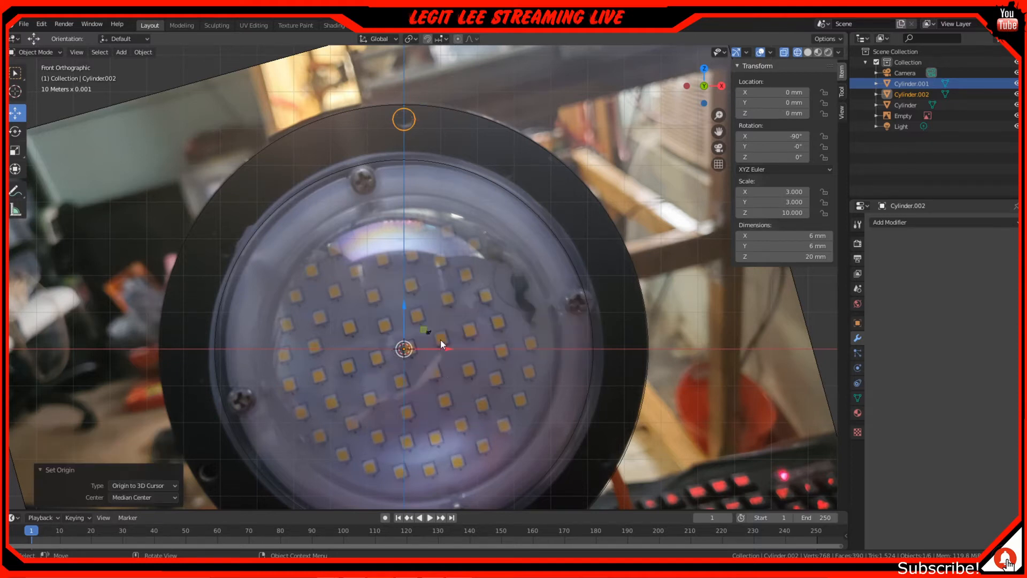
Step: Duplicate the screw-hole cylinder and rotate the copy 120° around the lamp's centre in the front view
key("shift+d")
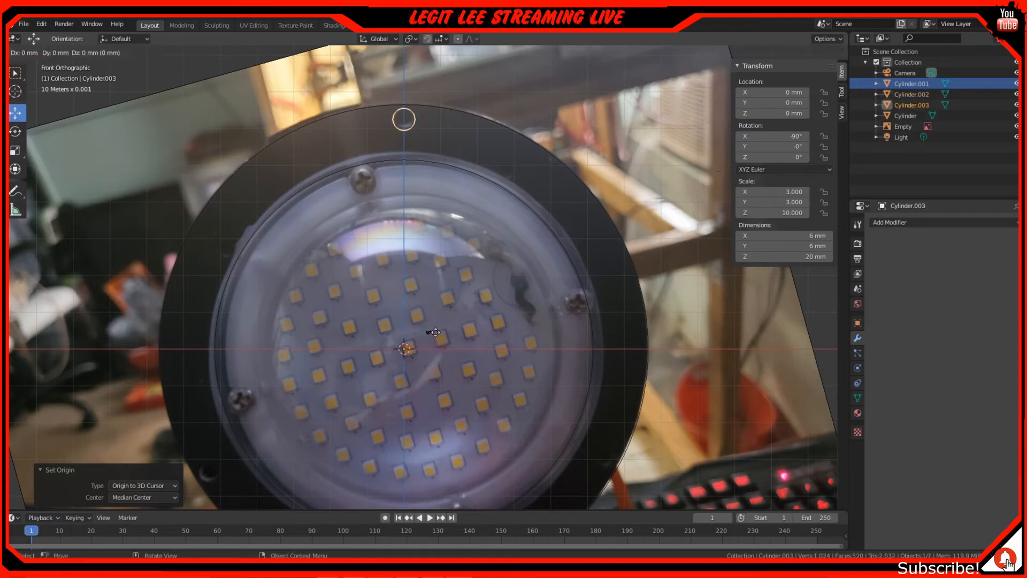
type("r120")
key("Return")
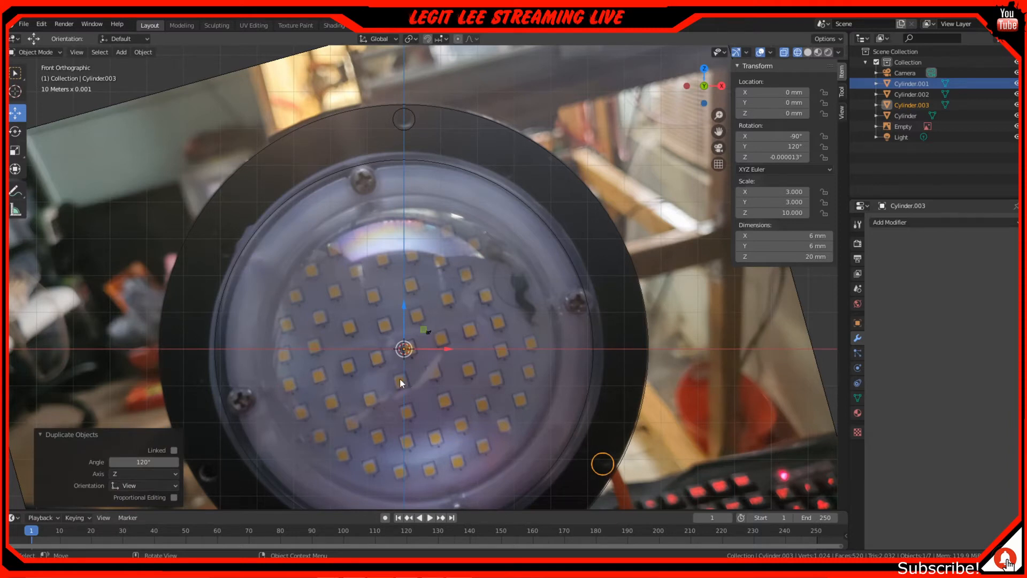
Step: Duplicate the original screw-hole cylinder at the upper rim and rotate the copy -120° around the lamp's centre
left_click(393, 118)
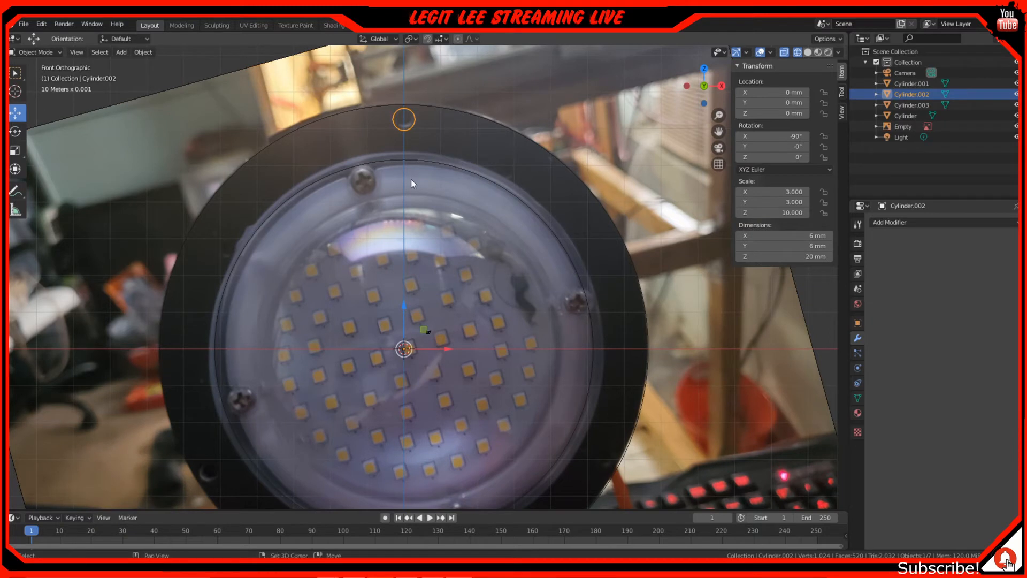
key("shift+d")
type("r")
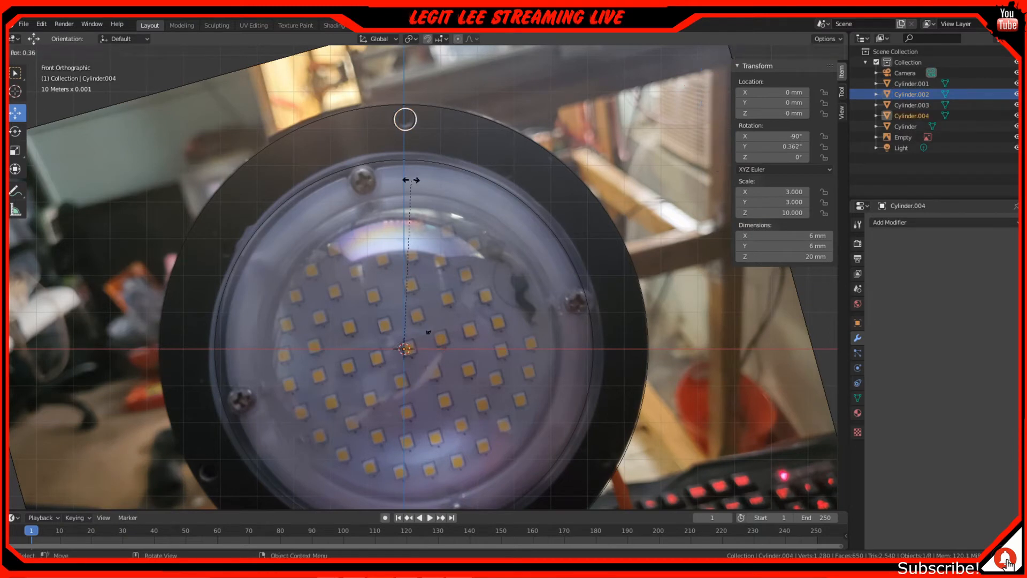
type("-120")
key("Return")
scroll(229, 377, "down", 2)
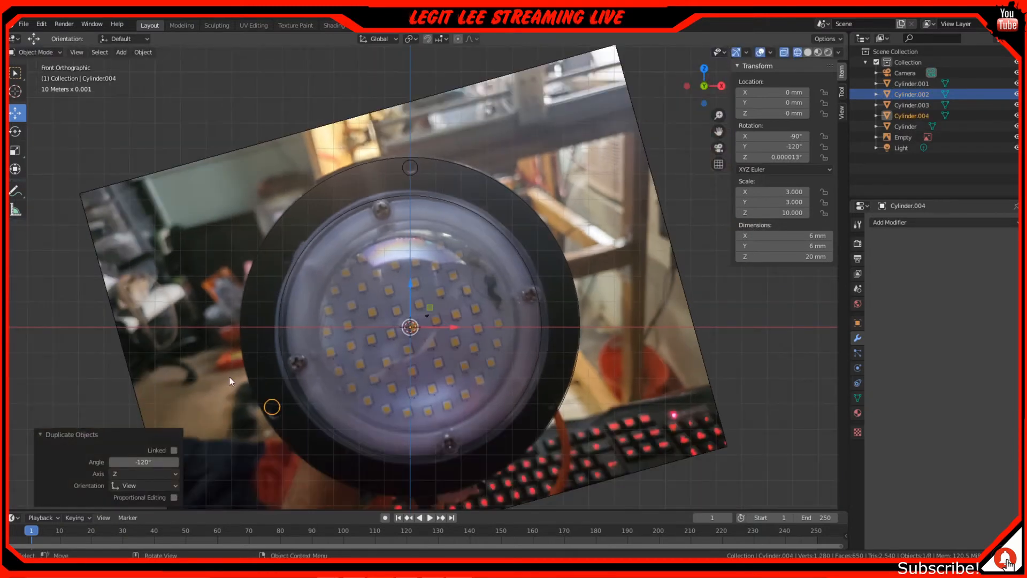
Step: Set the 103 mm inner cylinder's Z dimension to 20 mm and return to the front view
scroll(332, 417, "up", 3)
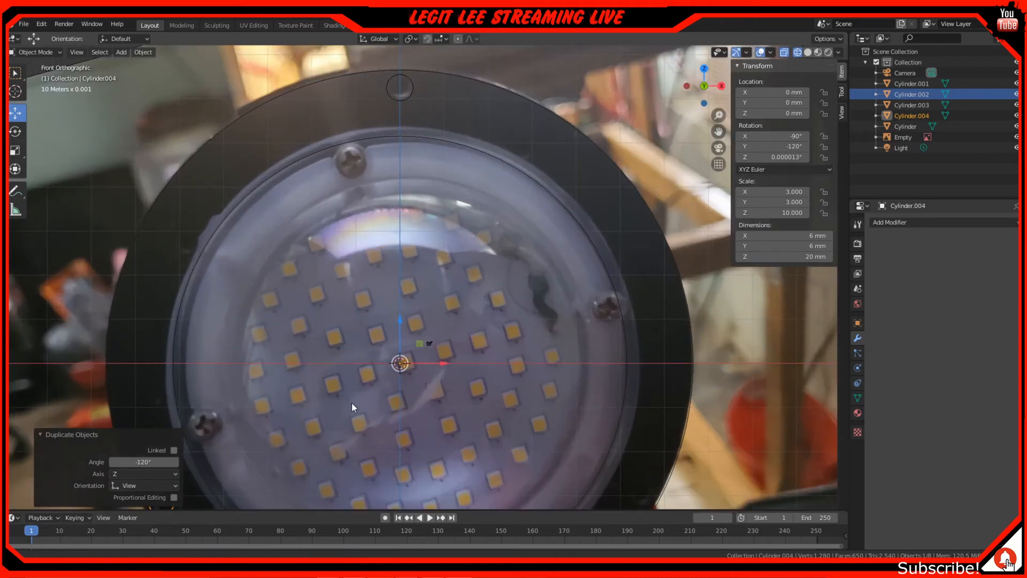
middle_click_drag(352, 403, 361, 297, "shift")
scroll(360, 297, "down", 2)
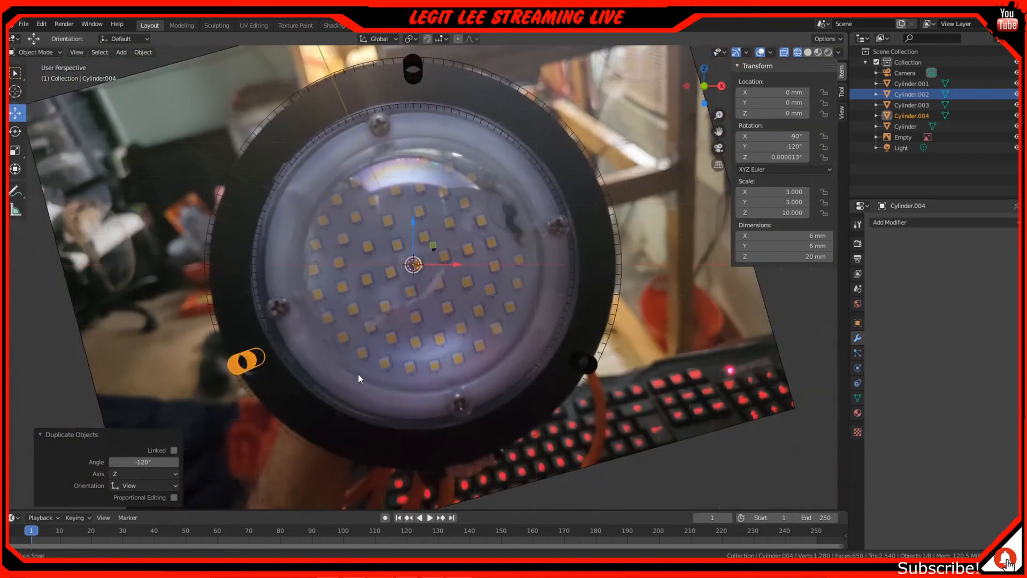
middle_click_drag(358, 373, 359, 275)
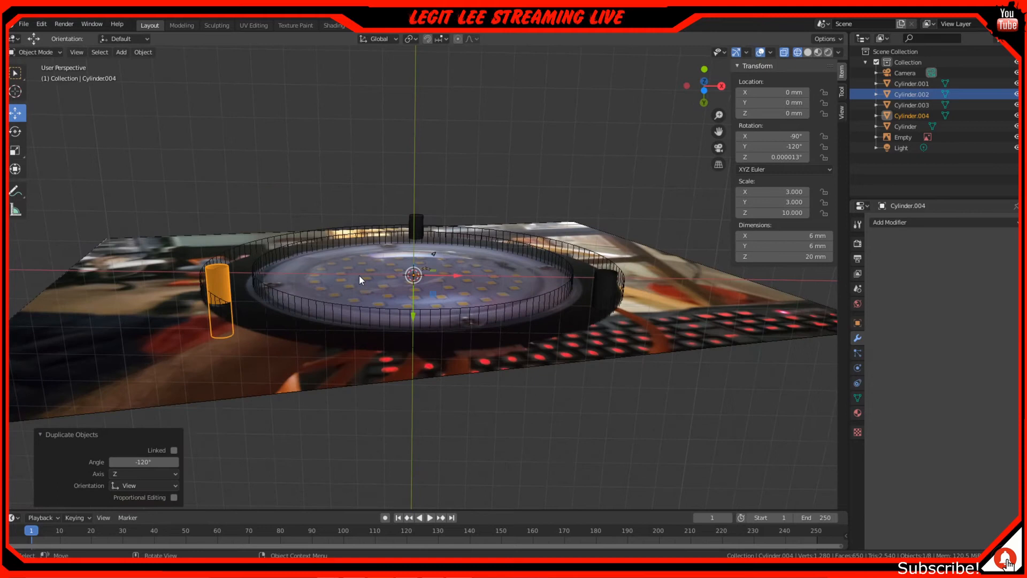
left_click(364, 306)
left_click(364, 306)
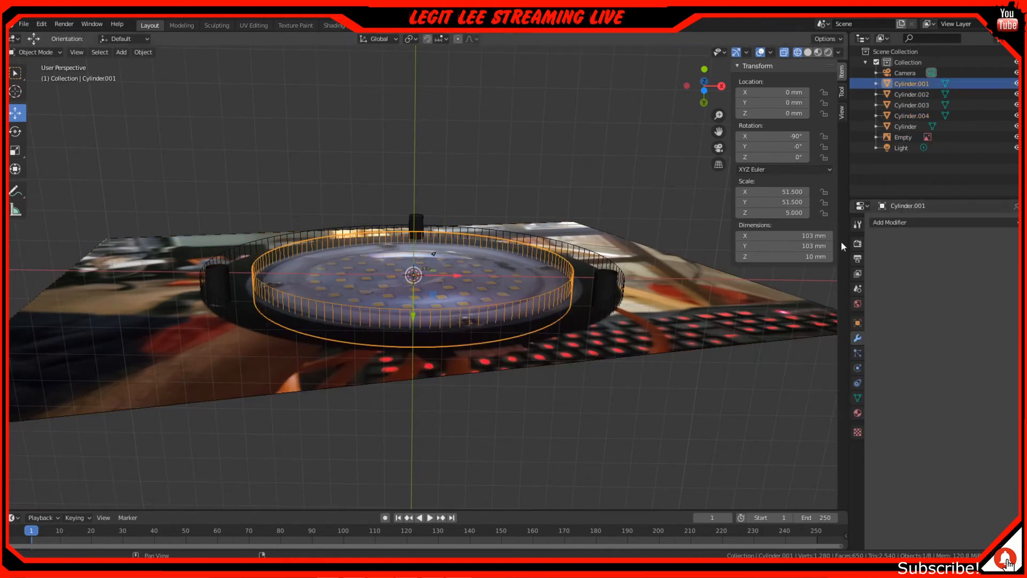
left_click(824, 256)
type("20")
key("Return")
key("KP_1")
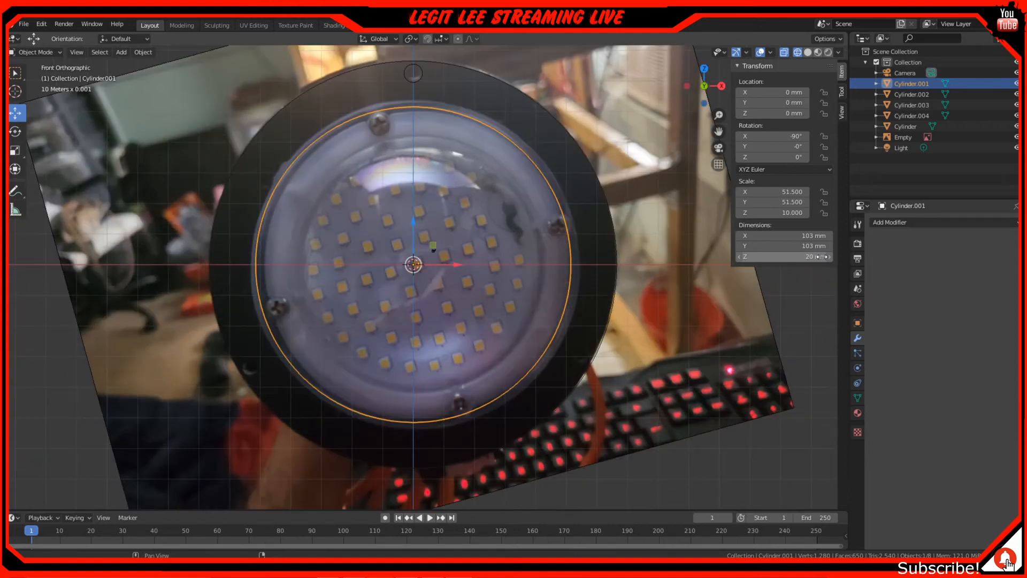
key("shift+d")
right_click(438, 330)
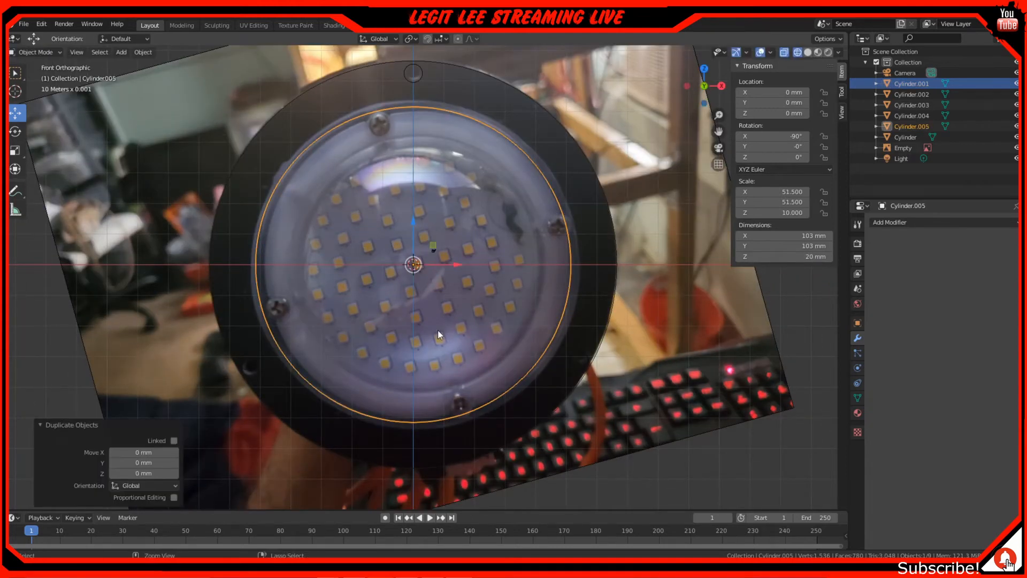
key("ctrl+z")
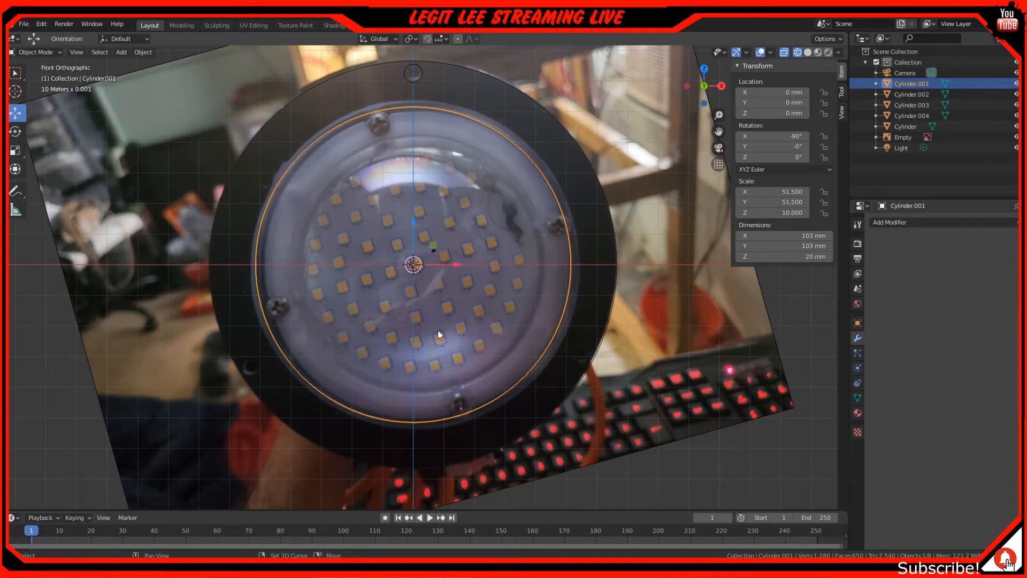
Step: Add a mesh cube at the lamp's centre
key("shift+a")
mouse_move(438, 330)
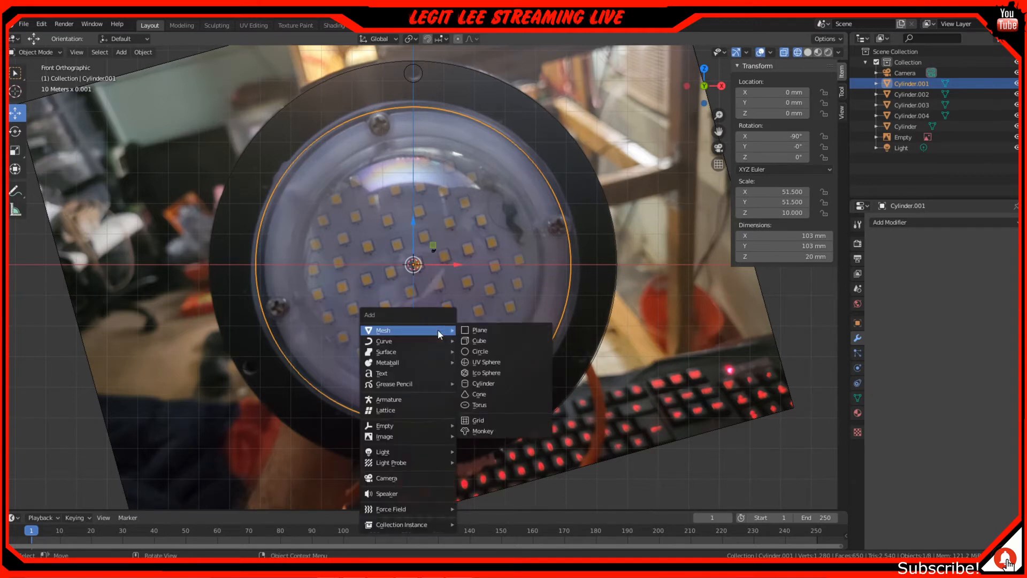
left_click(495, 341)
Step: Set the new cube's dimensions to 140 mm in X, 140 mm in Y and 150 mm in Z
scroll(429, 276, "down", 3)
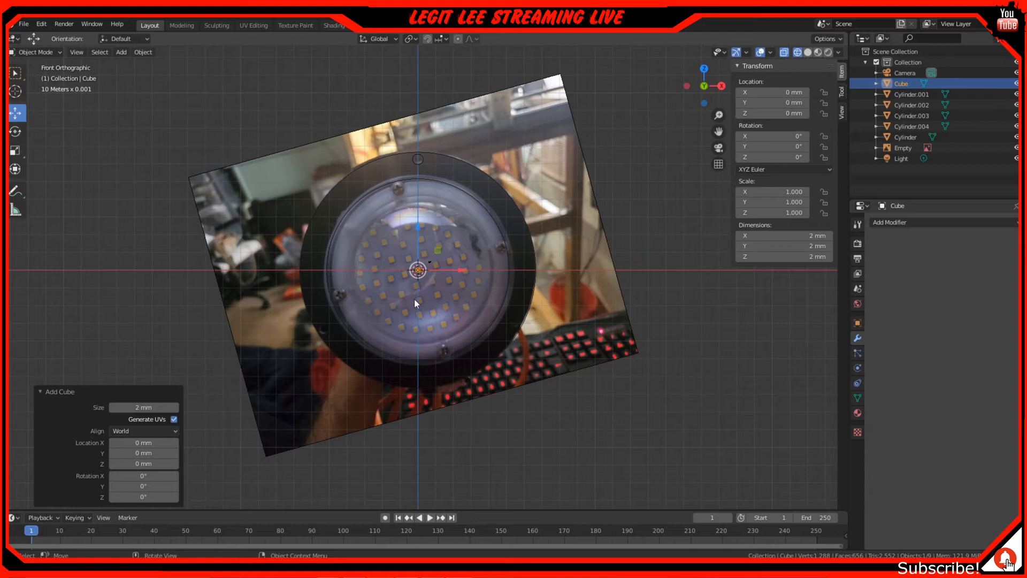
scroll(414, 300, "up", 4)
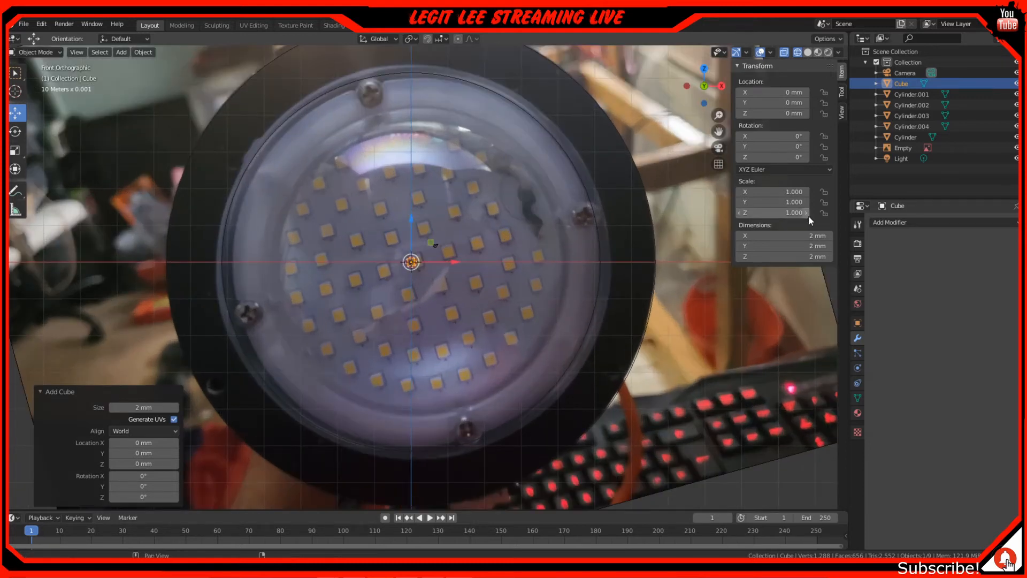
left_click(810, 236)
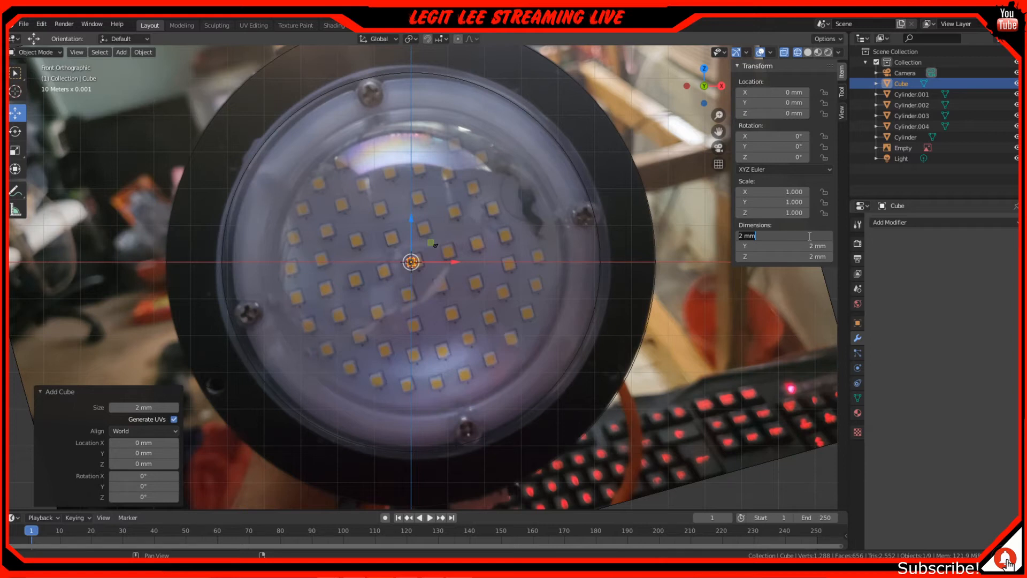
type("140")
key("Tab")
type("140")
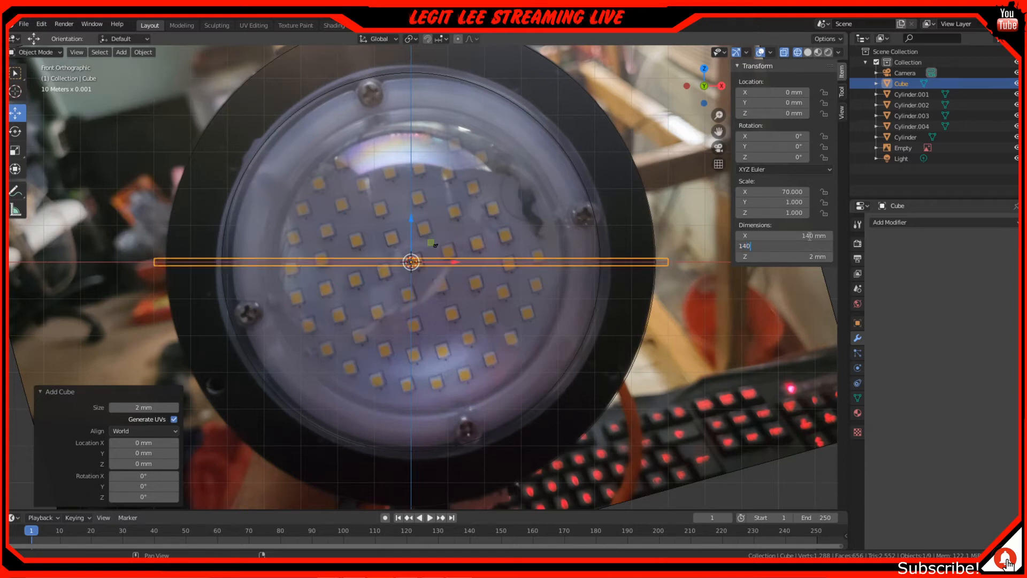
key("Tab")
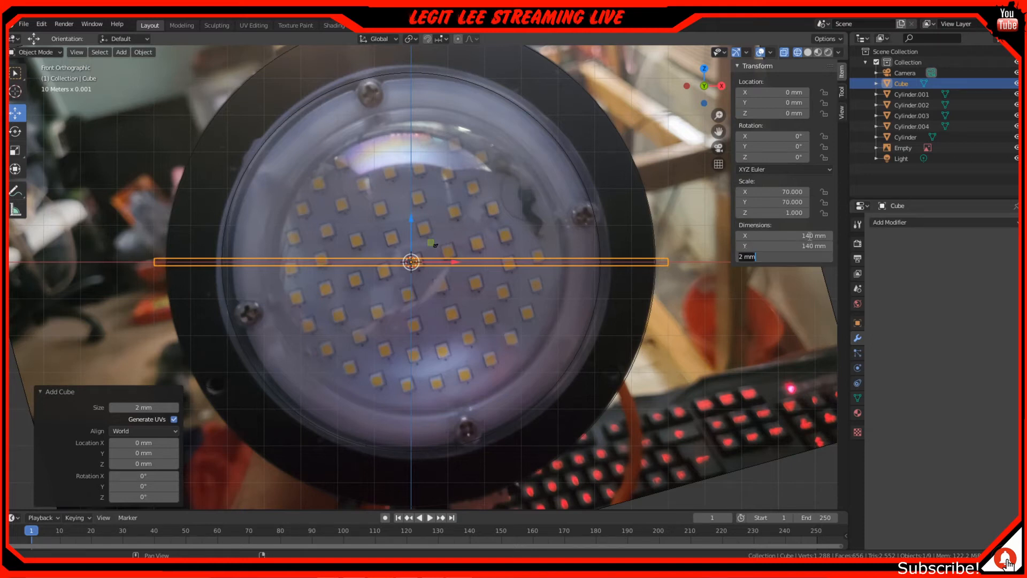
type("28")
key("BackSpace")
key("BackSpace")
type("150")
key("Return")
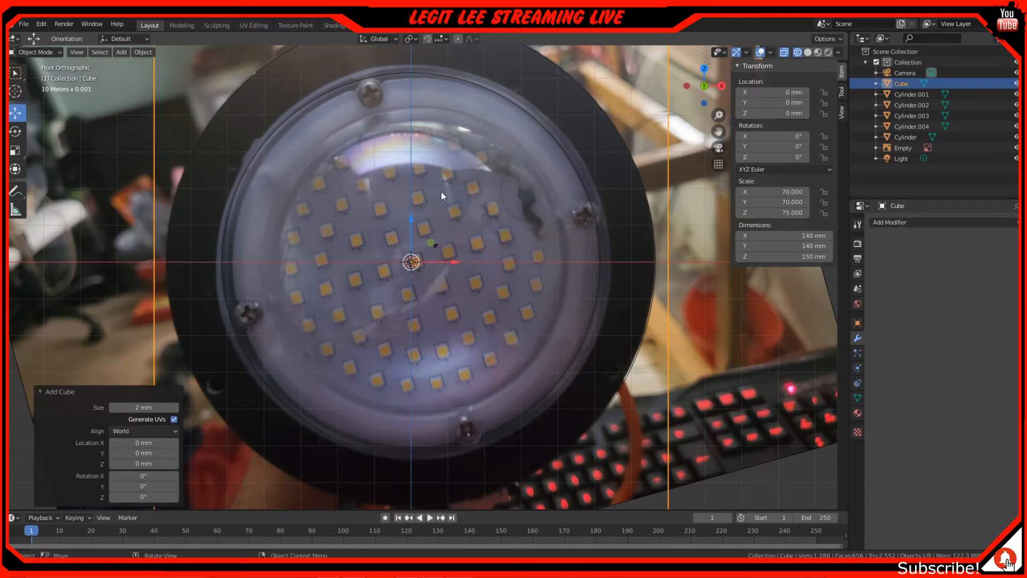
Step: Hide the lamp reference photo so only the modelled shapes show in the front view
scroll(384, 252, "down", 3)
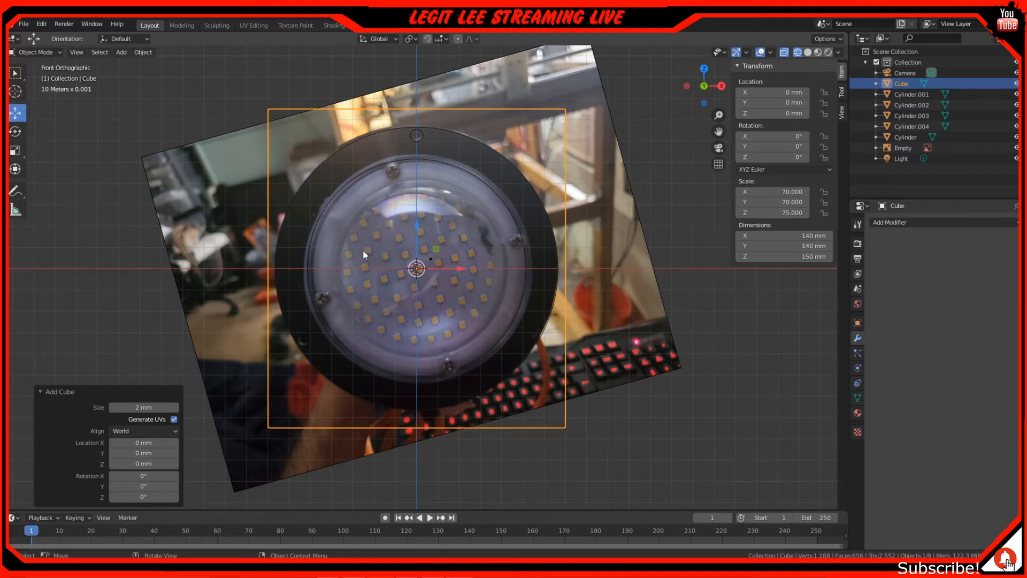
left_click(635, 194)
scroll(696, 182, "down", 1)
left_click(1016, 148)
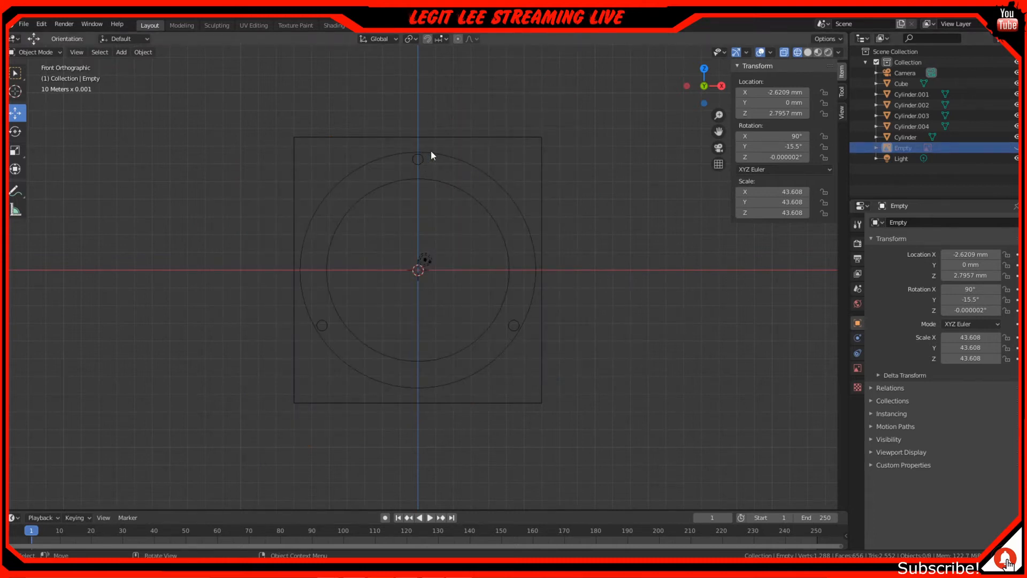
Step: Box-select all five cylinders, leaving out the cube, and rotate them 90° in the right view so they lie flat
key("b")
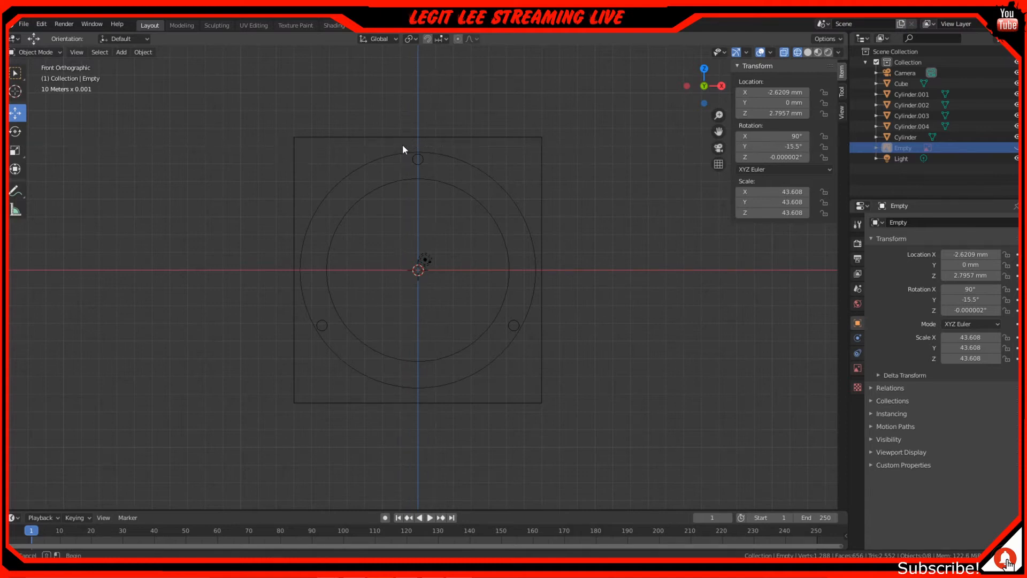
left_click_drag(402, 144, 515, 356)
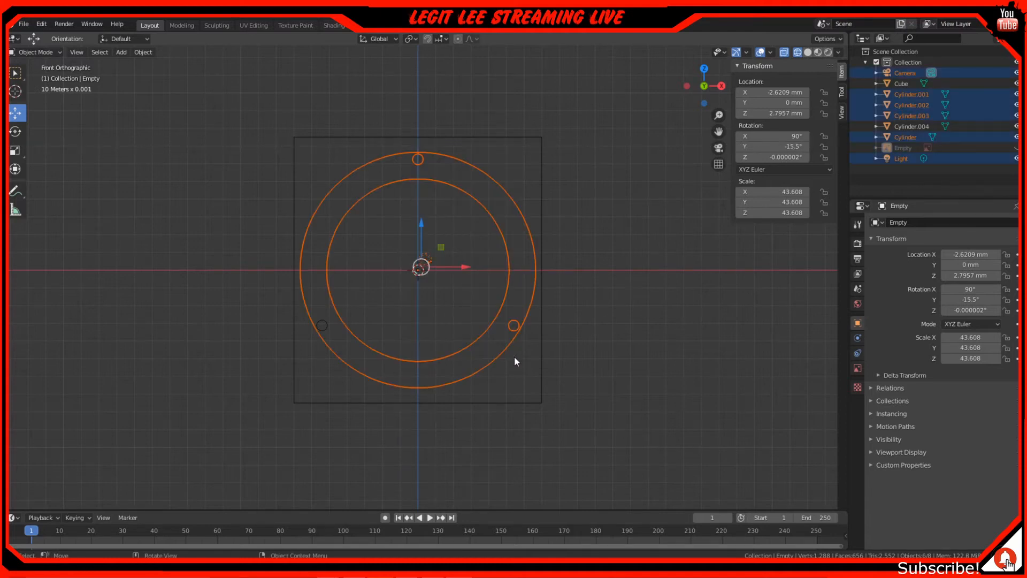
key("b")
left_click_drag(312, 309, 337, 334)
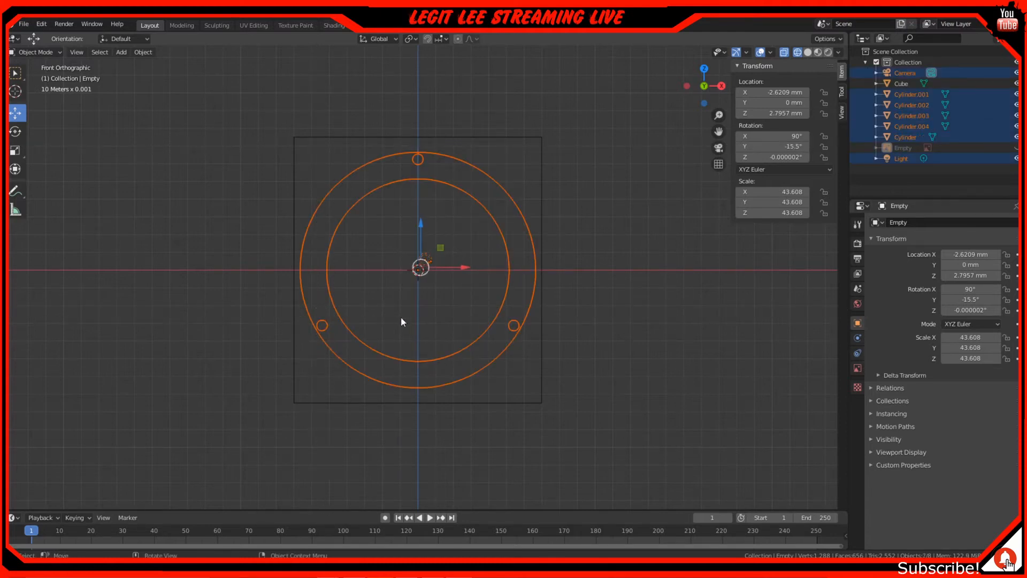
key("KP_3")
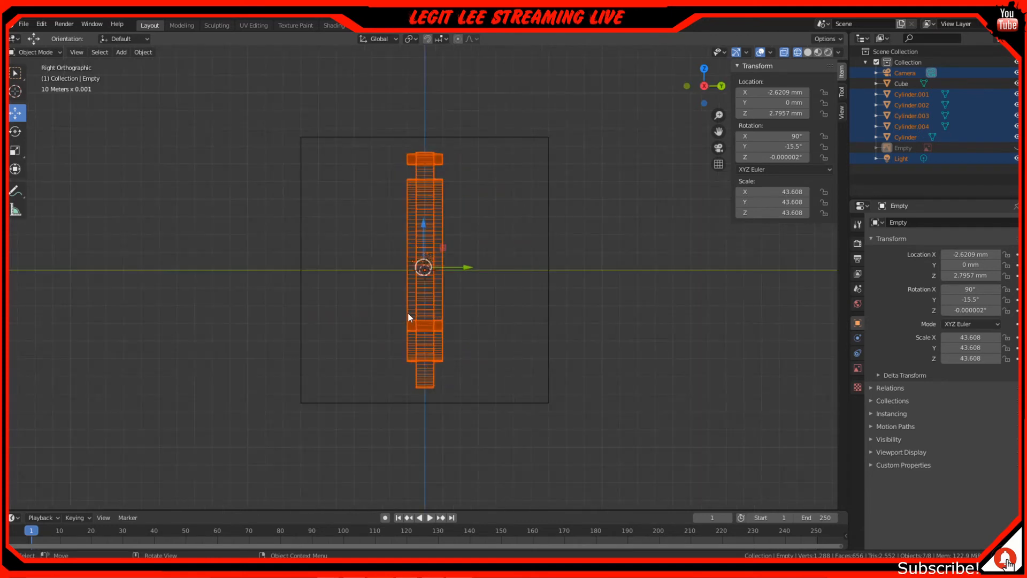
type("r90")
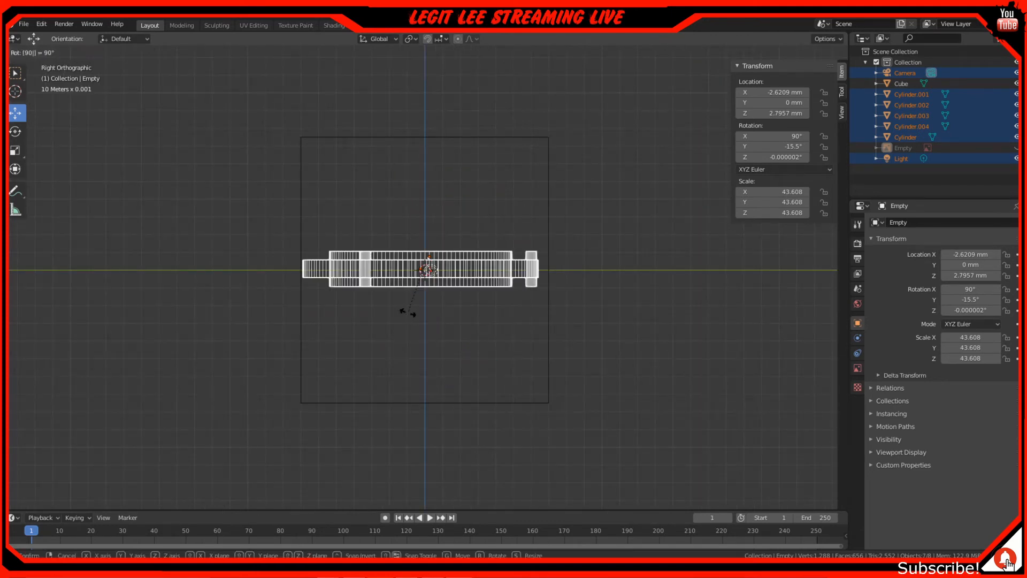
key("Return")
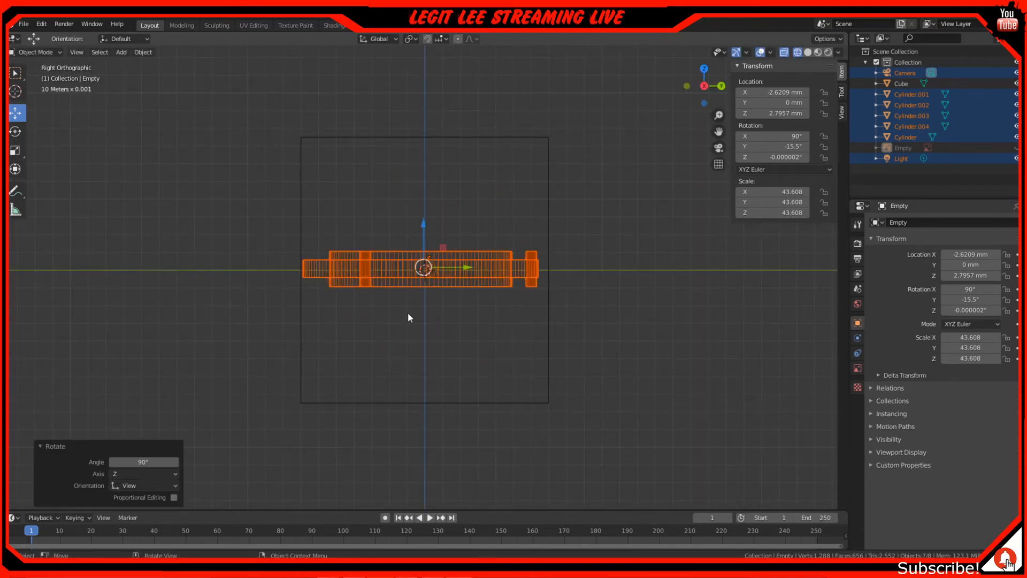
Step: Raise the cube along the Z axis to a location of 85 mm, so its base overlaps the rings
left_click(464, 137)
scroll(403, 220, "up", 4)
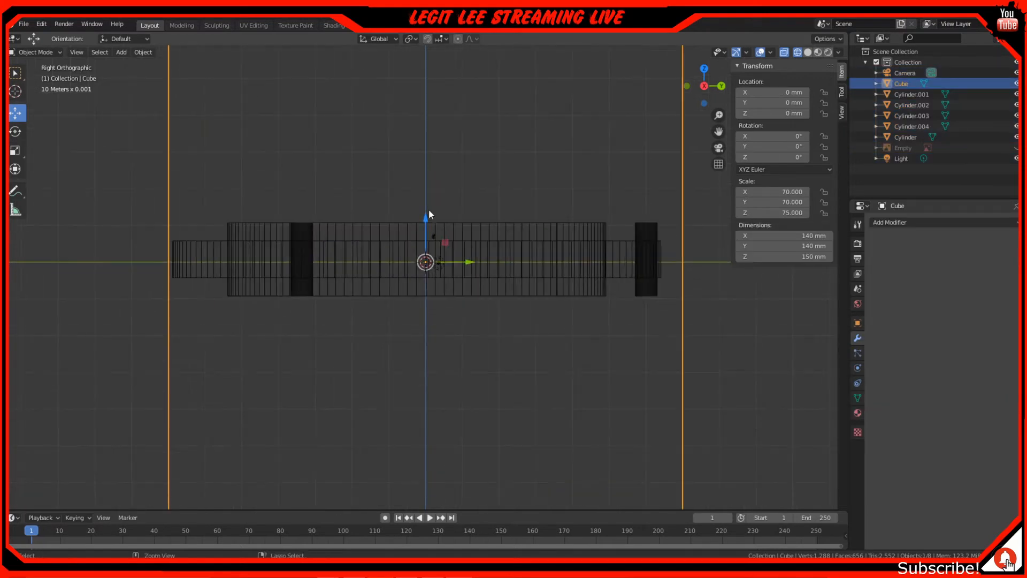
left_click_drag(429, 214, 439, 354)
middle_click_drag(431, 259, 411, 143, "shift")
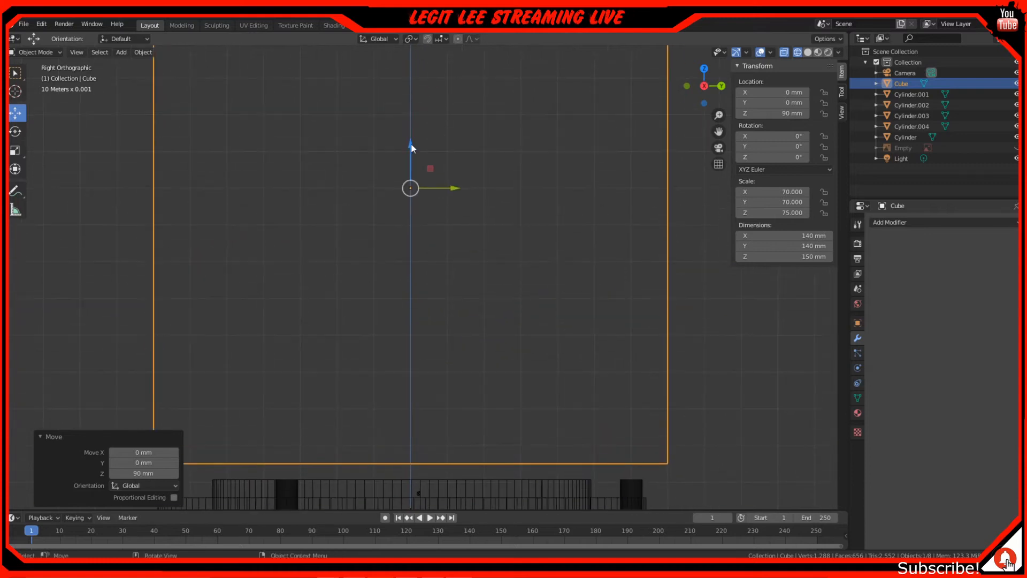
scroll(409, 144, "up", 2)
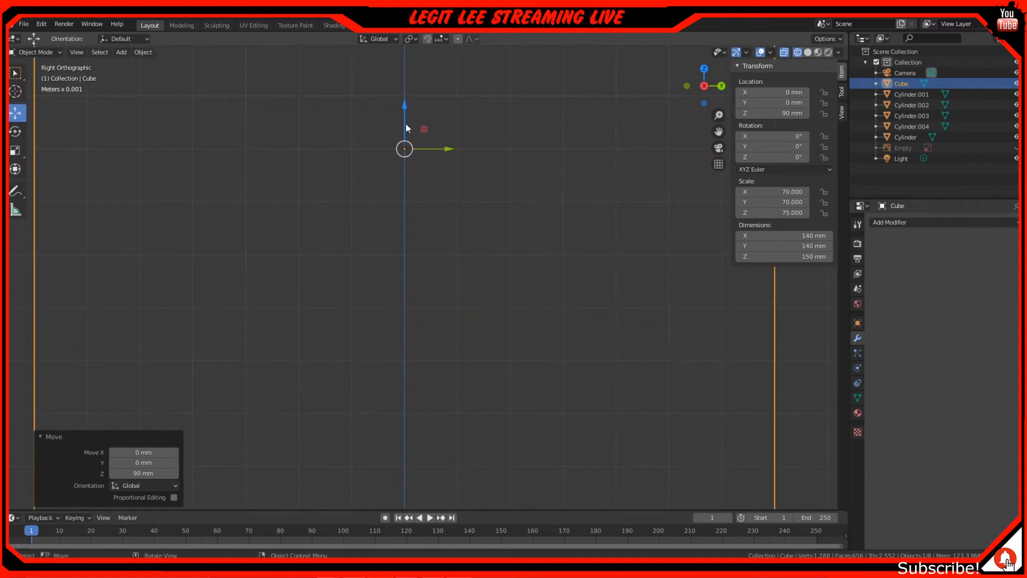
mouse_move(407, 129)
left_mouse_down()
mouse_move(405, 170)
mouse_move(405, 131)
left_mouse_up()
scroll(405, 177, "down", 3)
scroll(404, 182, "up", 3)
scroll(390, 187, "down", 4)
middle_click_drag(288, 224, 381, 269)
scroll(323, 222, "down", 4)
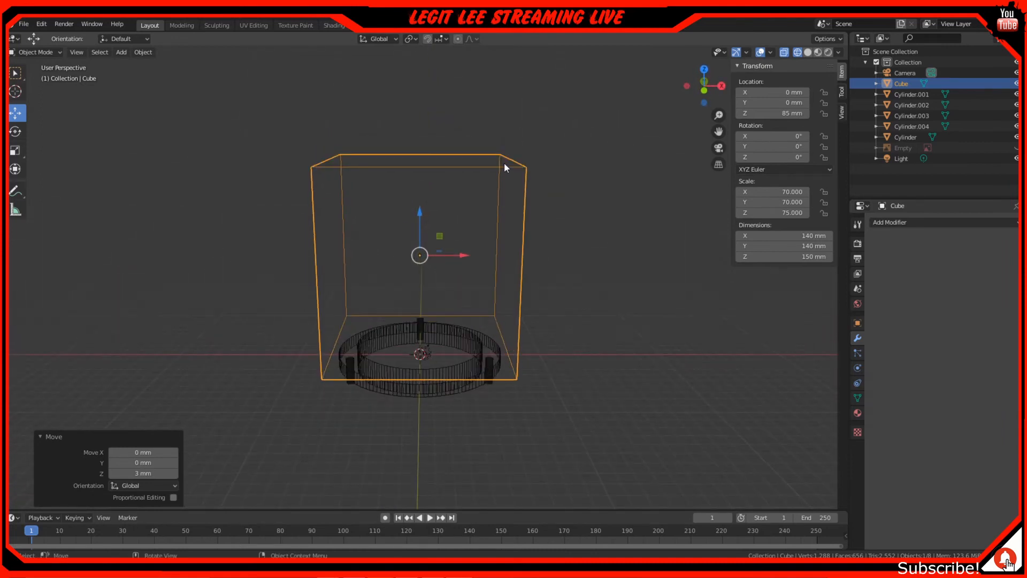
Step: Put the cube in Edit Mode and box-select only its four top vertices
left_click(32, 52)
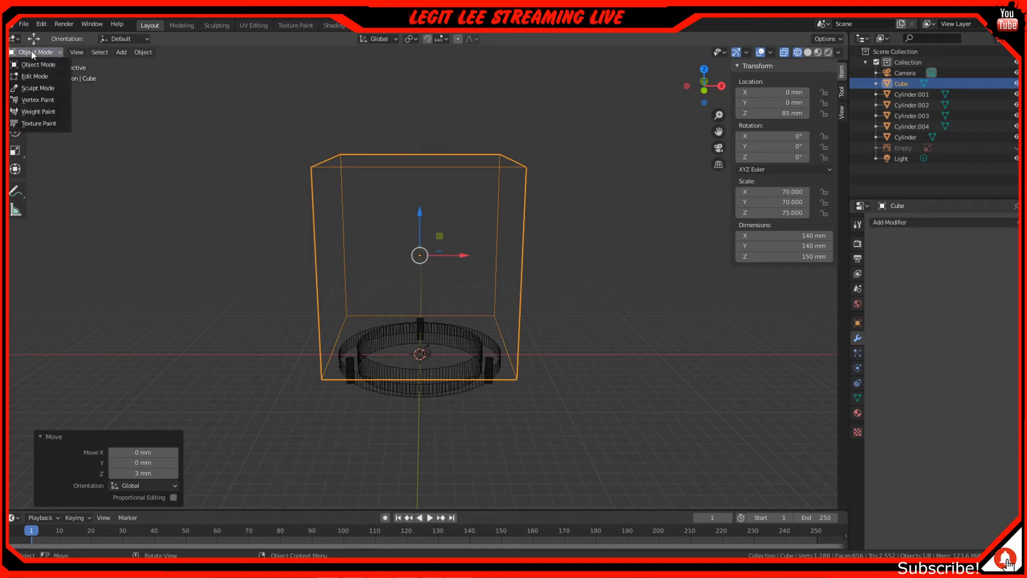
left_click(32, 76)
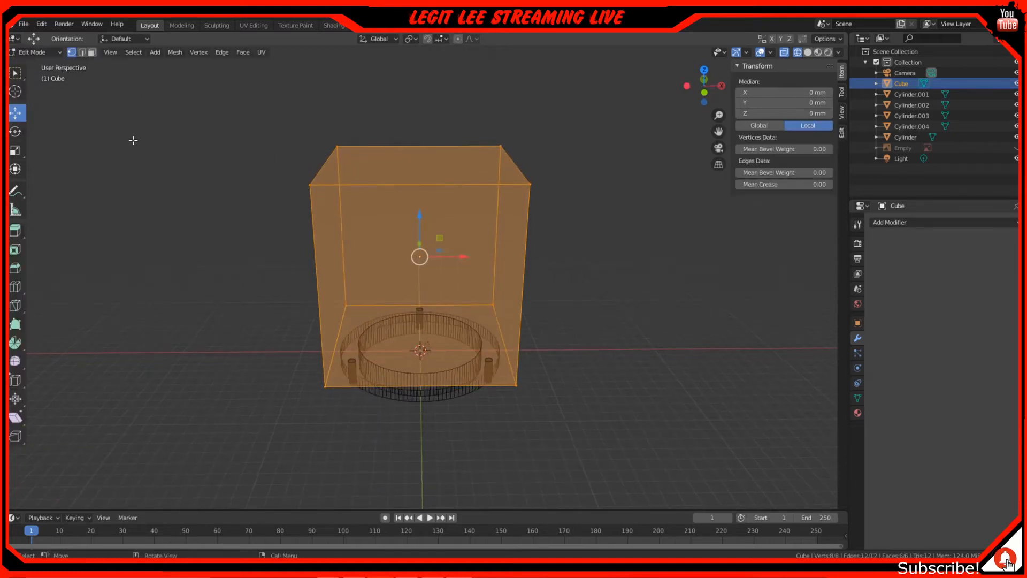
key("alt+a")
key("b")
left_click_drag(268, 103, 553, 204)
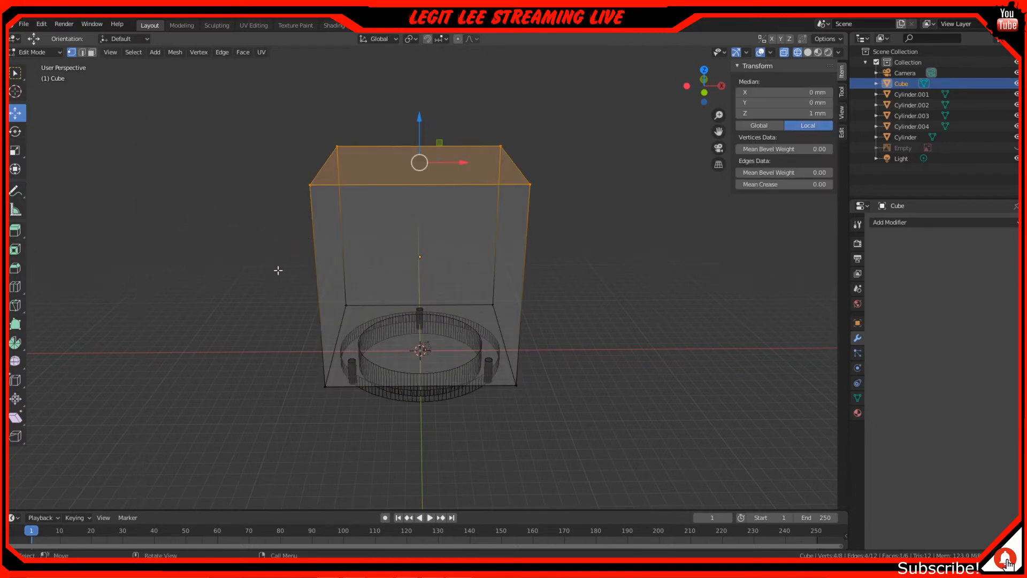
Step: Select the cube's top front edge in edge select mode and add a MeasureIt segment measurement to it
key("KP_1")
middle_click_drag(418, 185, 419, 280)
scroll(419, 280, "up", 2)
left_click(82, 52)
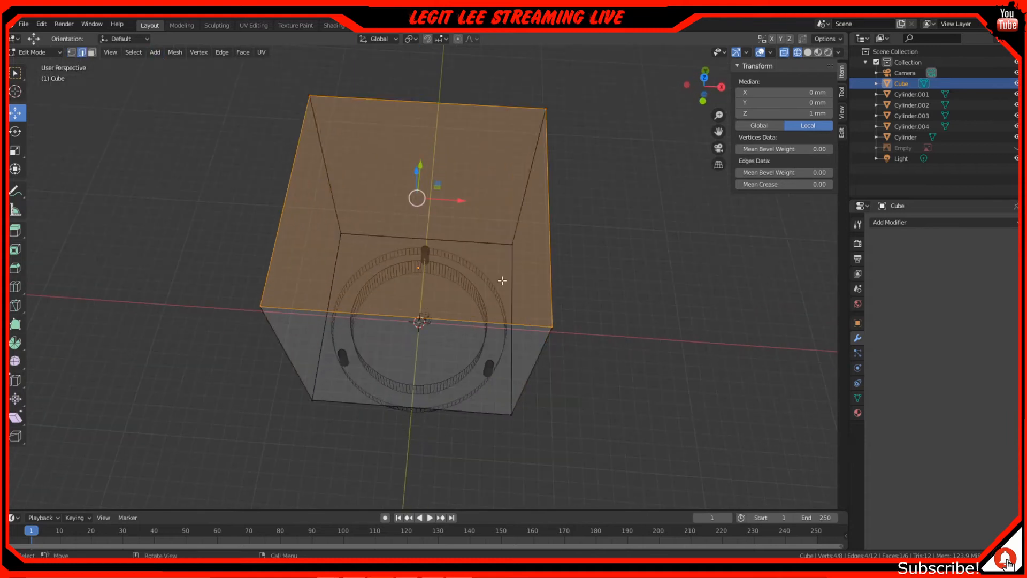
left_click(519, 324)
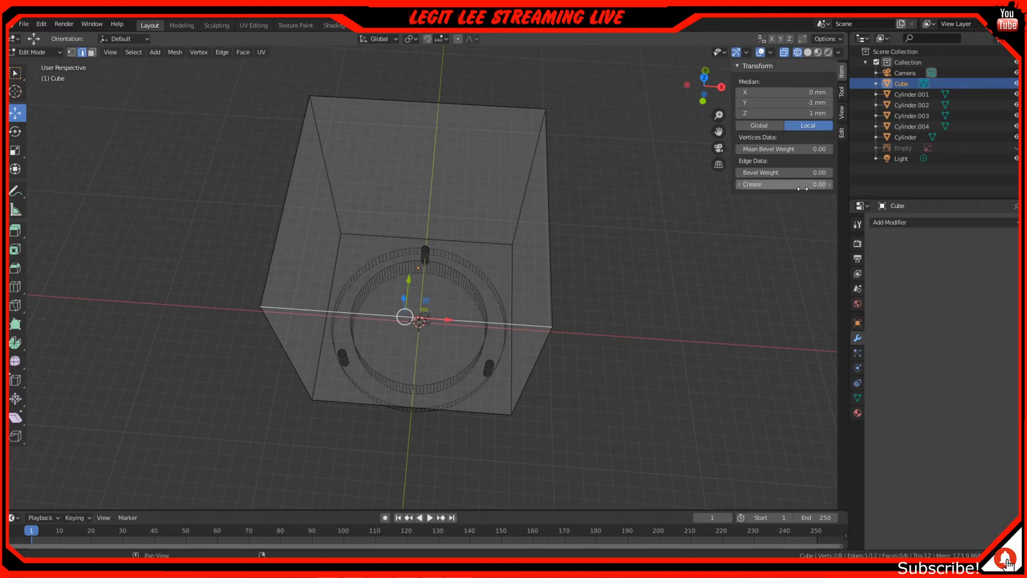
left_click(842, 113)
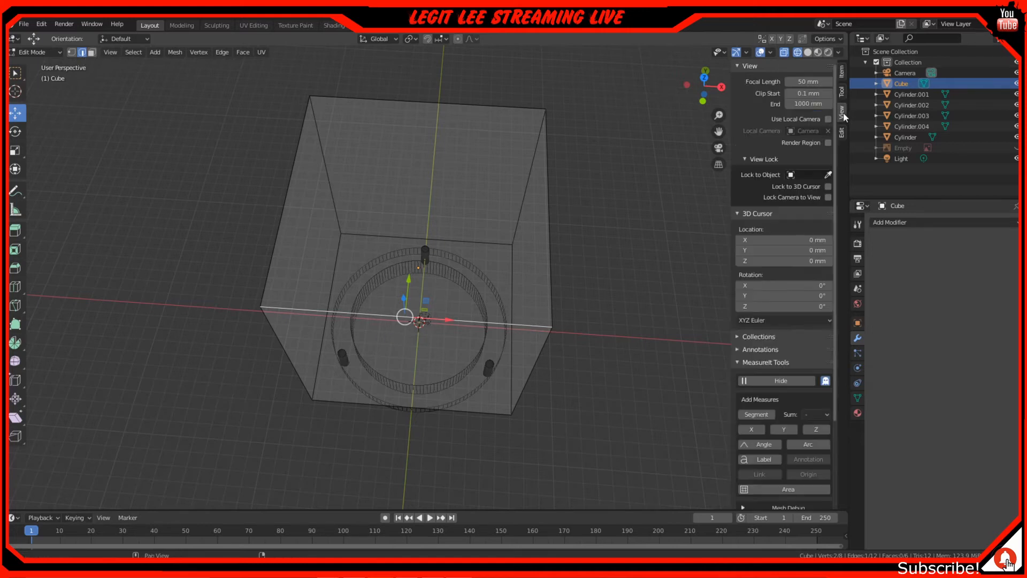
scroll(784, 268, "down", 5)
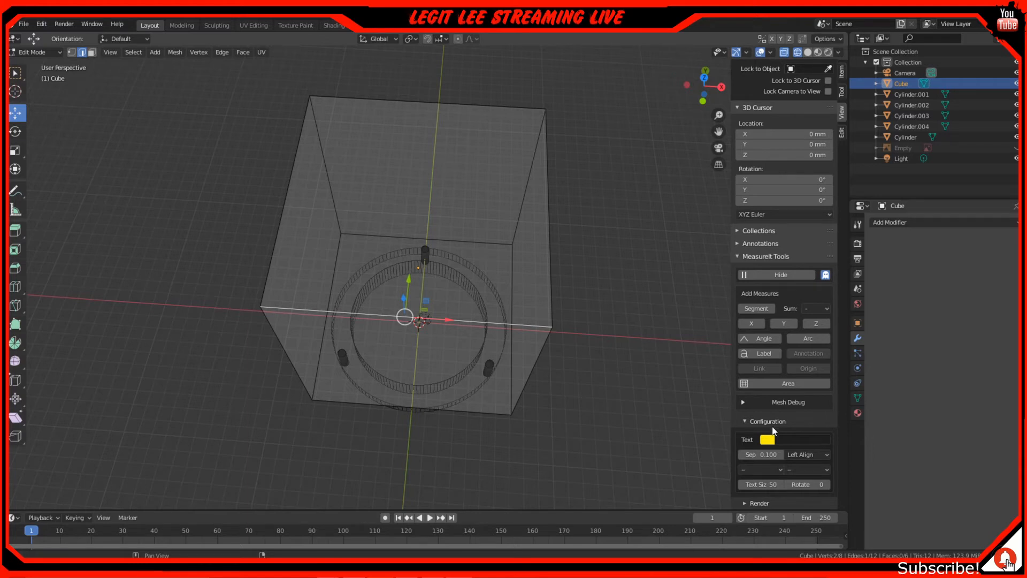
left_click(767, 309)
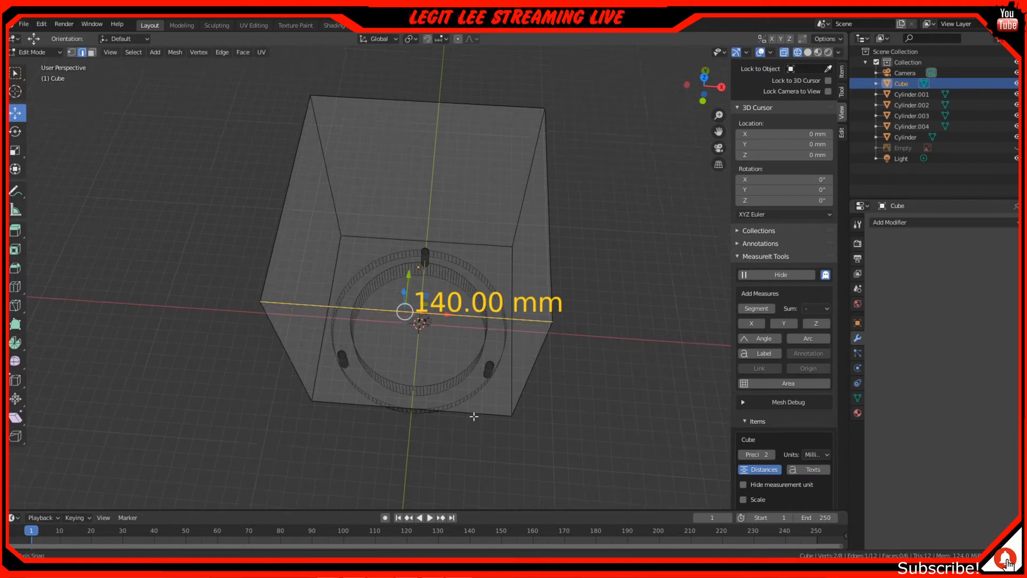
Step: Select the cube's four top edges and scale them by 2 in the top view, making the measured edge 280 mm long
middle_click_drag(474, 417, 480, 363)
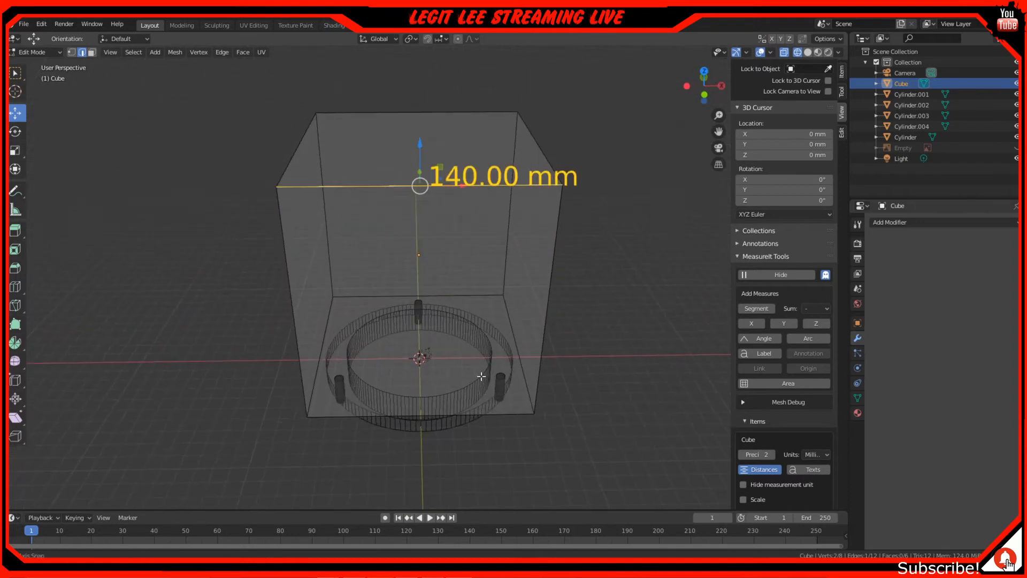
left_click(298, 142, "shift")
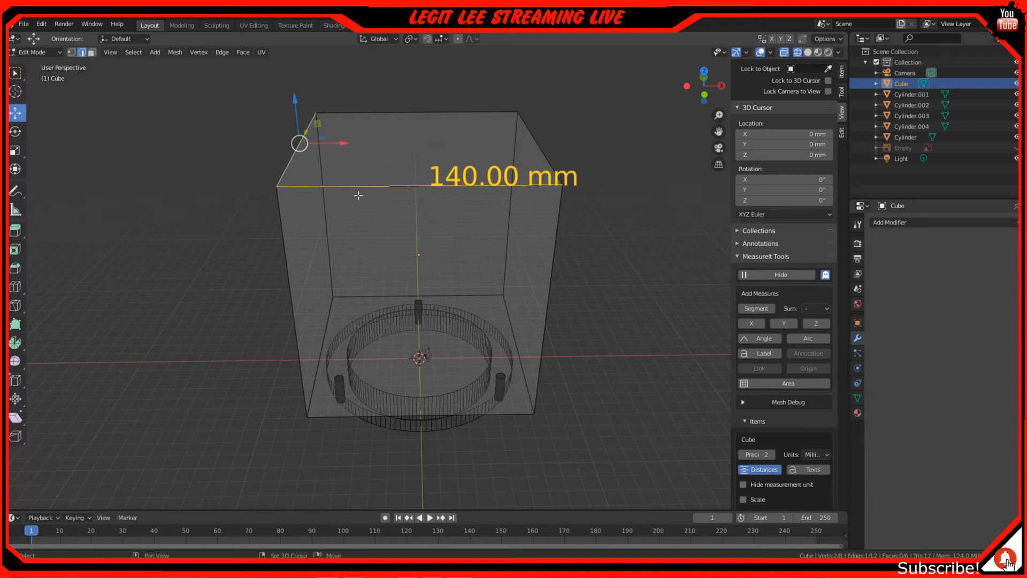
left_click(530, 140, "shift")
left_click(489, 111, "shift")
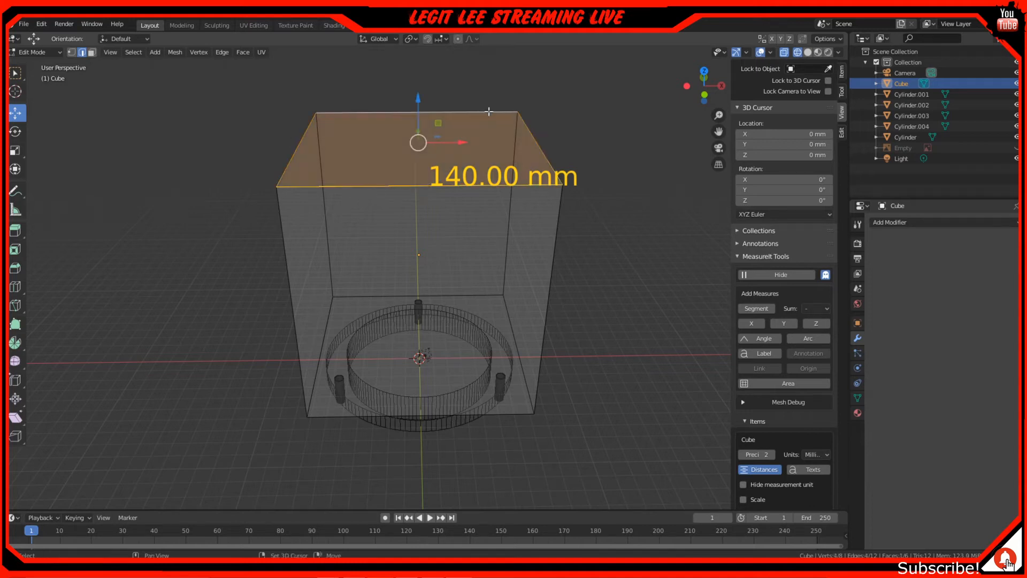
key("KP_7")
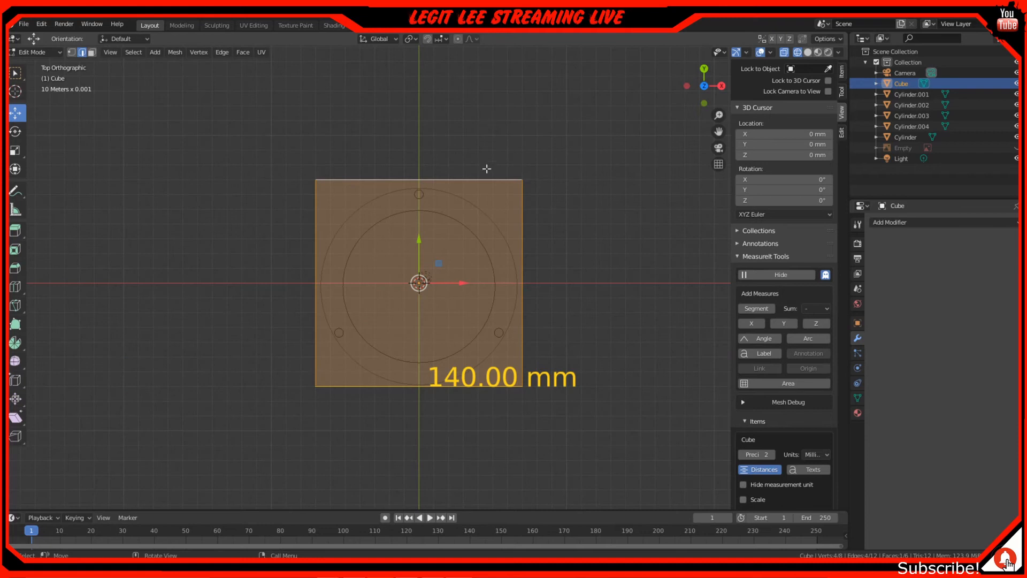
scroll(520, 374, "up", 4)
scroll(520, 374, "down", 3)
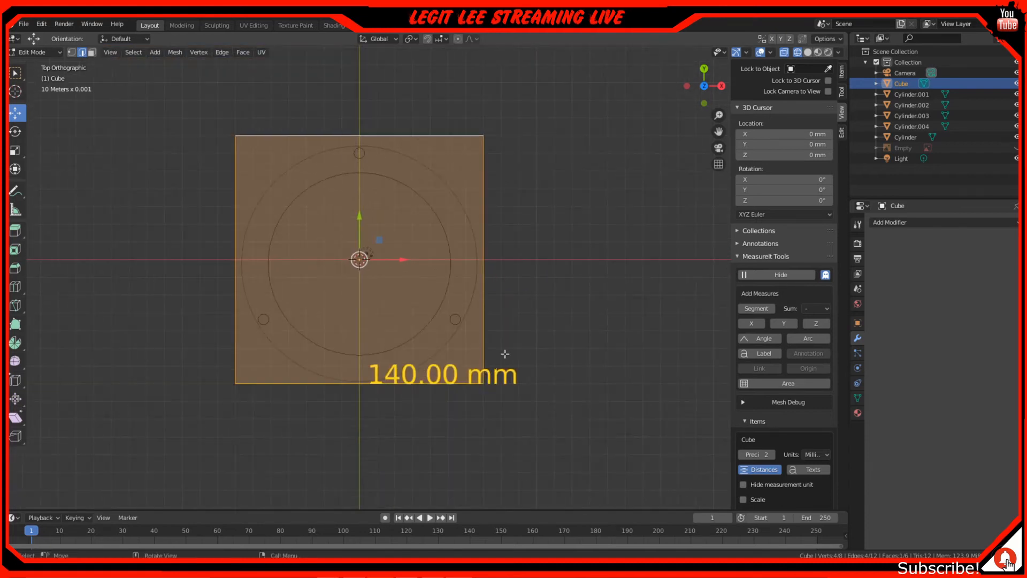
middle_click_drag(504, 293, 503, 302, "shift")
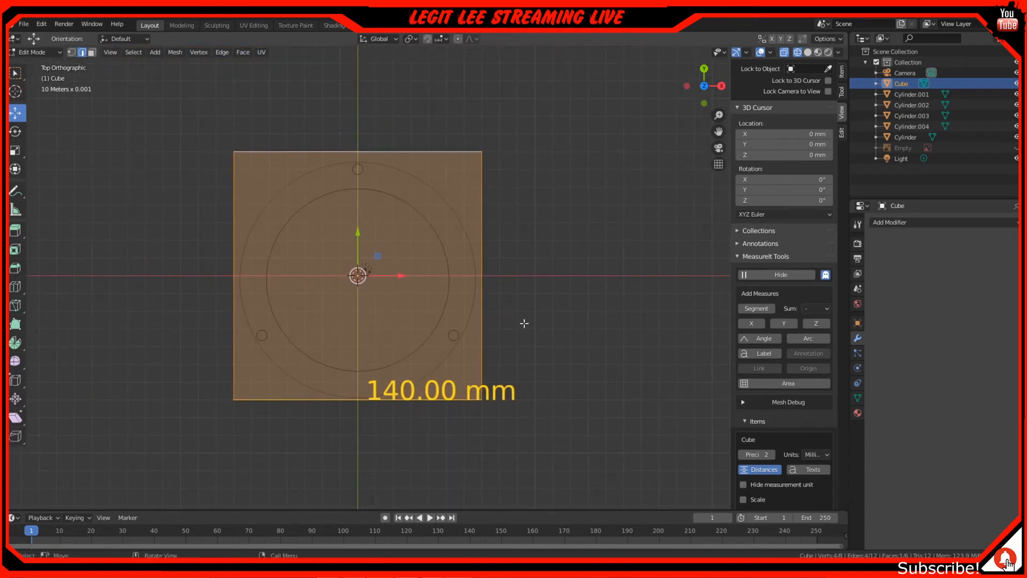
key("s")
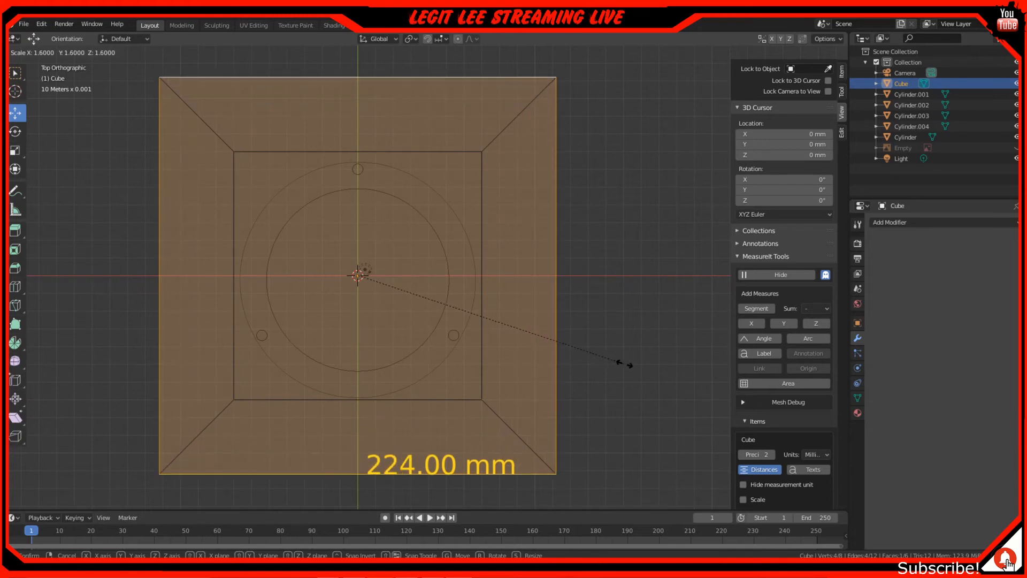
left_click(683, 383)
scroll(567, 384, "down", 3)
mouse_move(390, 423)
middle_mouse_down()
mouse_move(395, 278)
mouse_move(389, 404)
middle_mouse_up()
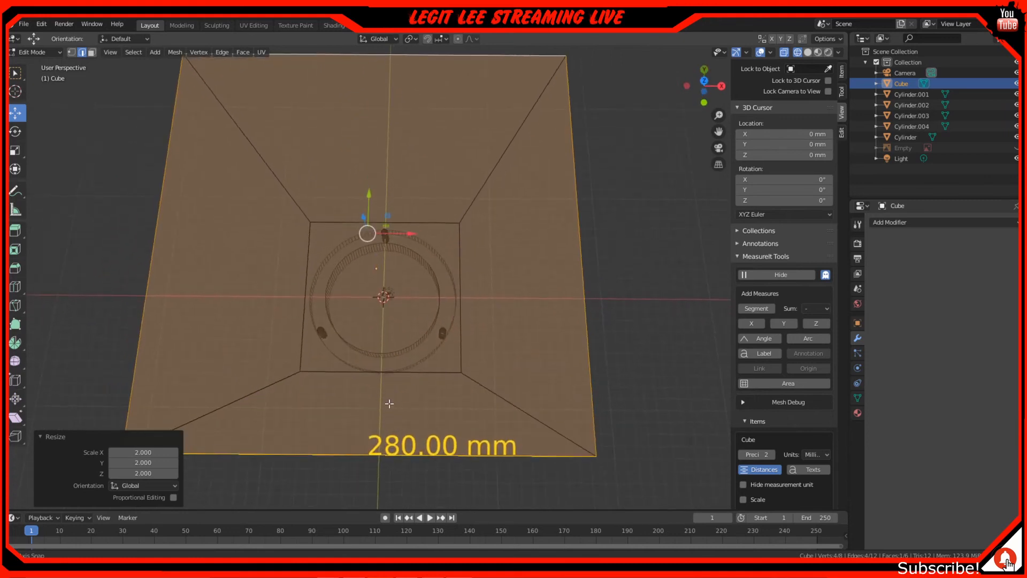
key("KP_7")
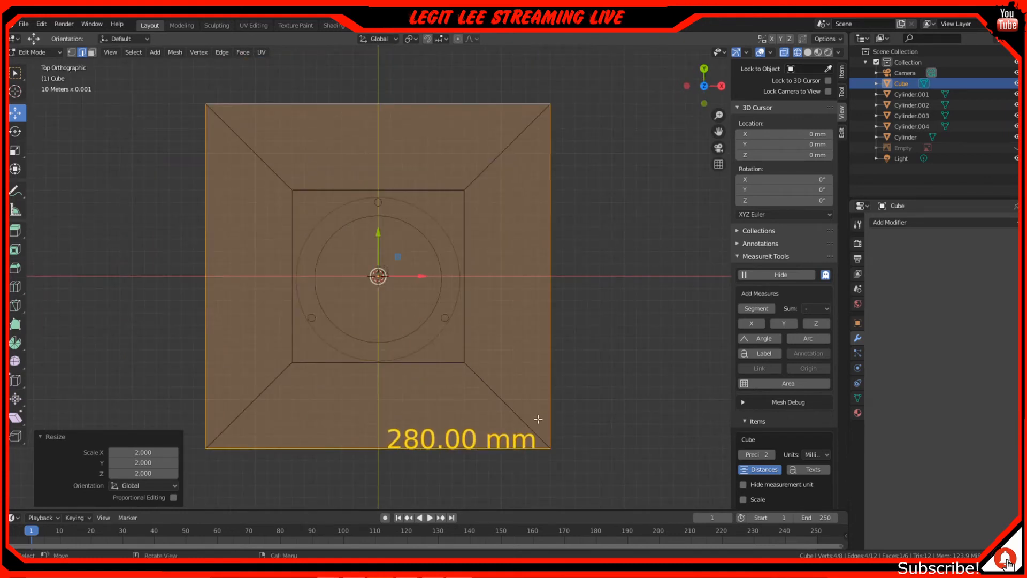
Step: Inset the cube's top face evenly on all sides so its measured front edge is about 269 mm long
key("i")
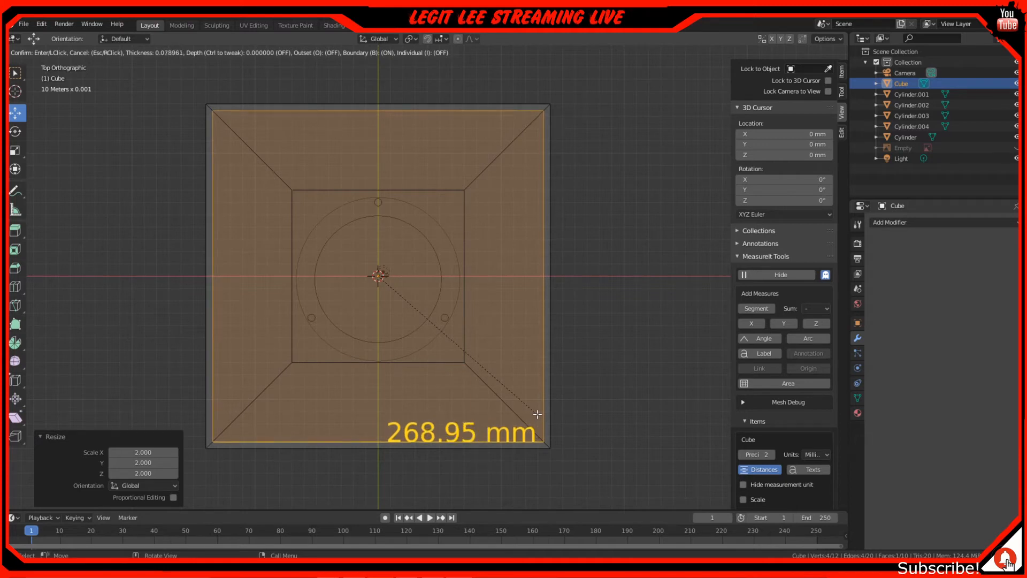
left_click(537, 414)
scroll(537, 414, "up", 2)
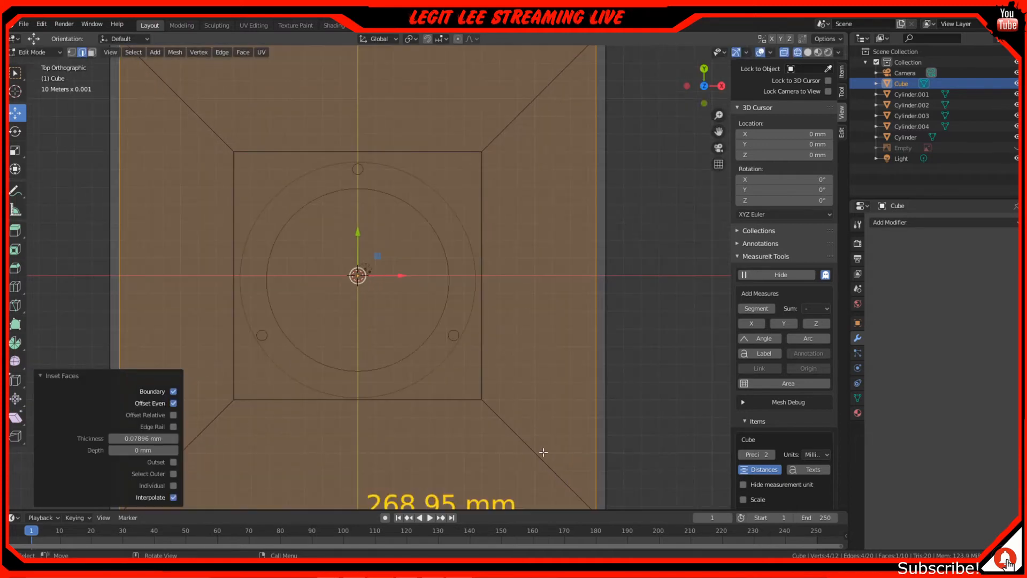
scroll(543, 452, "up", 3)
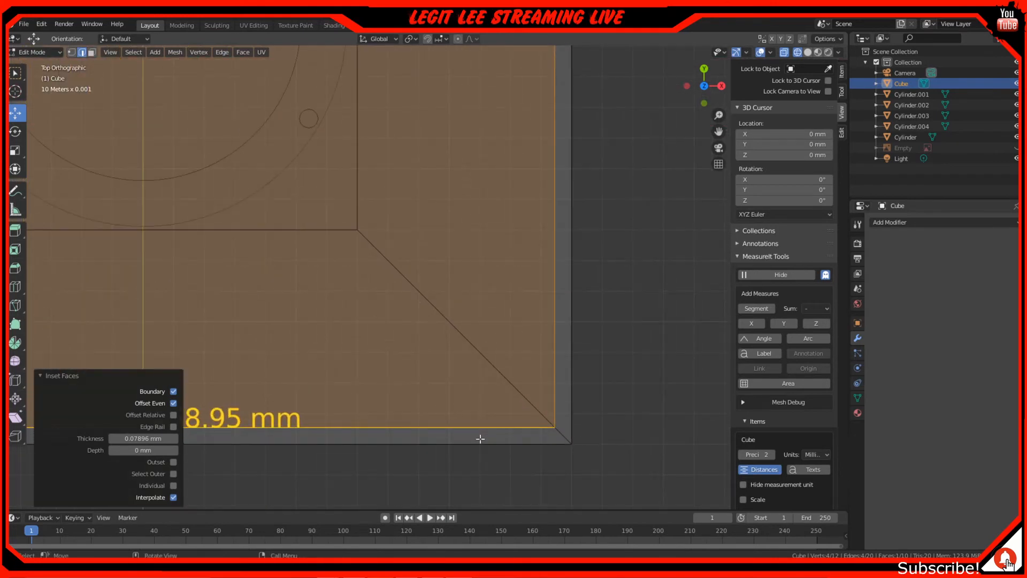
scroll(518, 463, "down", 3)
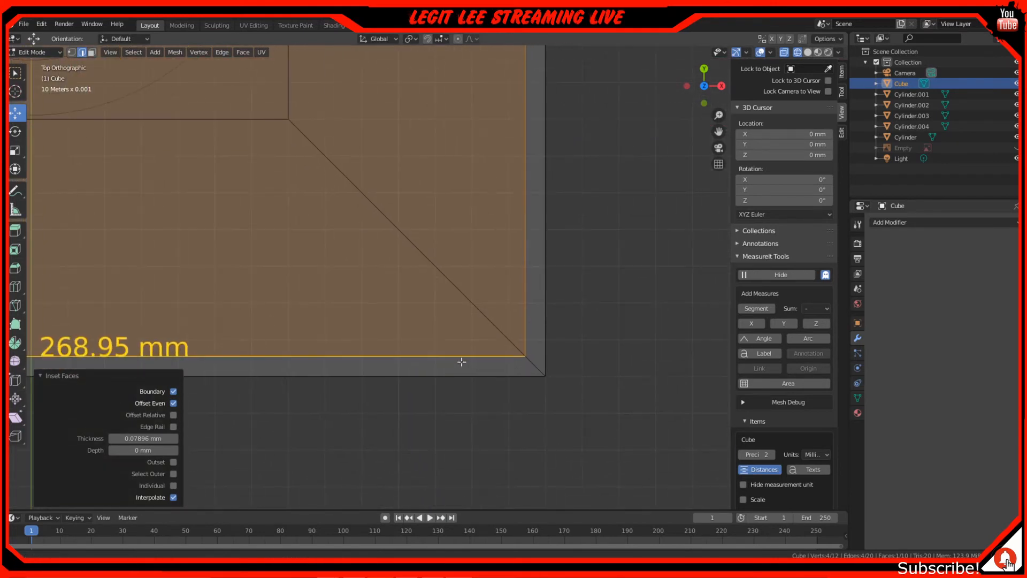
middle_click_drag(408, 432, 519, 447, "shift")
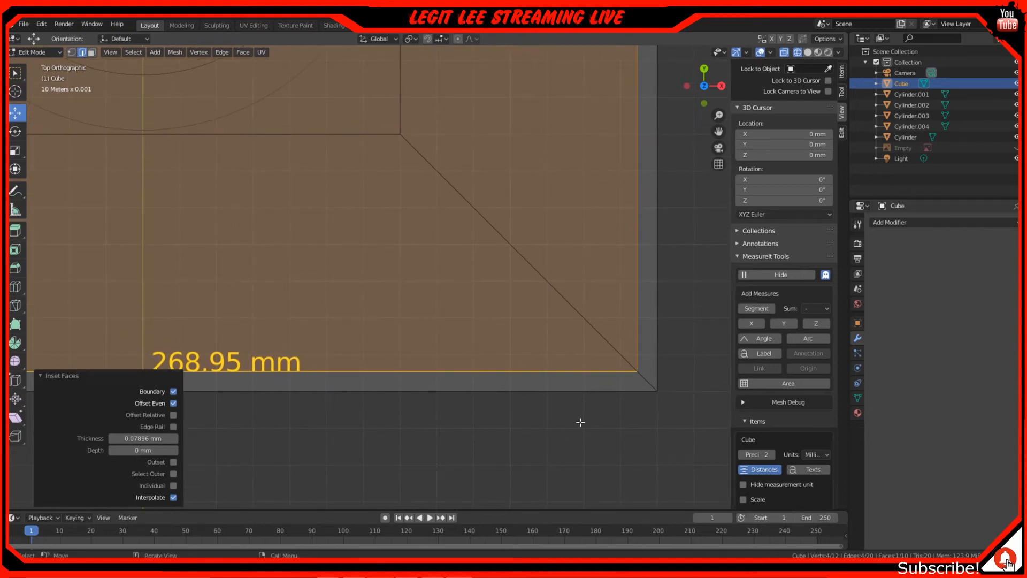
Step: Scale the inset top face down until its measured edge is about 260 mm, leaving a rim about 10 mm wide
key("s")
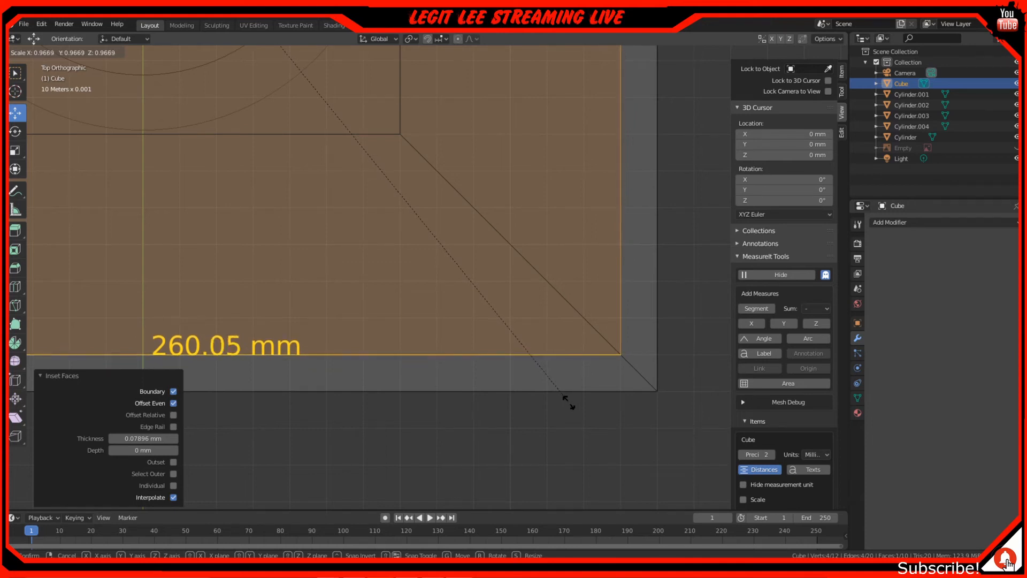
left_click(566, 401)
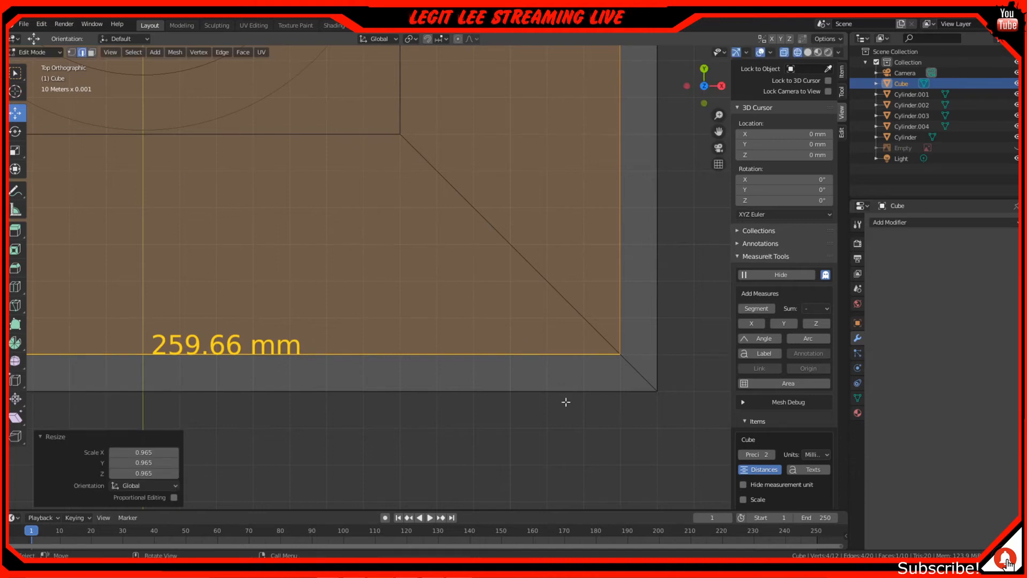
scroll(321, 363, "up", 4)
middle_click_drag(263, 380, 628, 236, "shift")
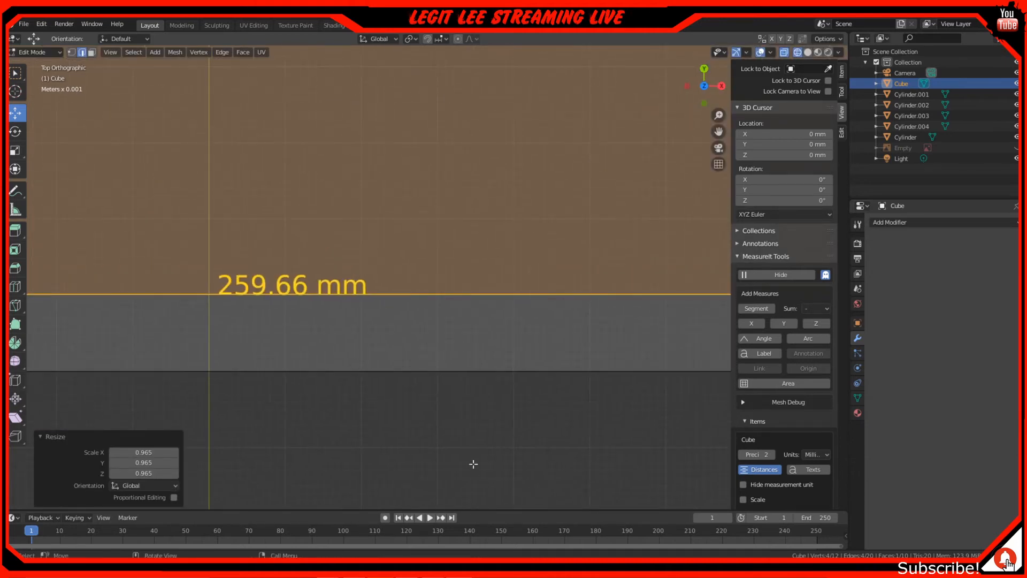
key("s")
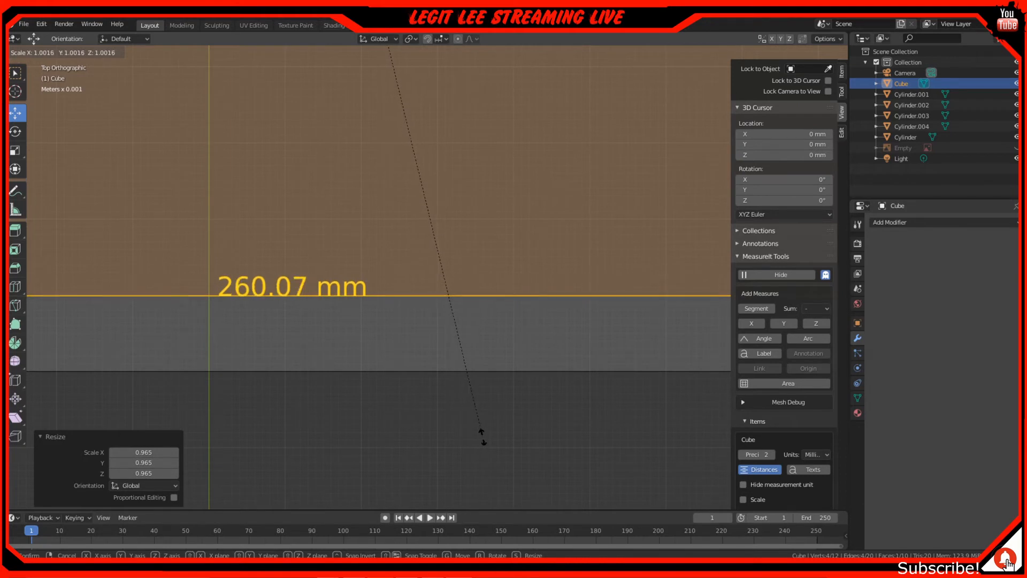
left_click(483, 437)
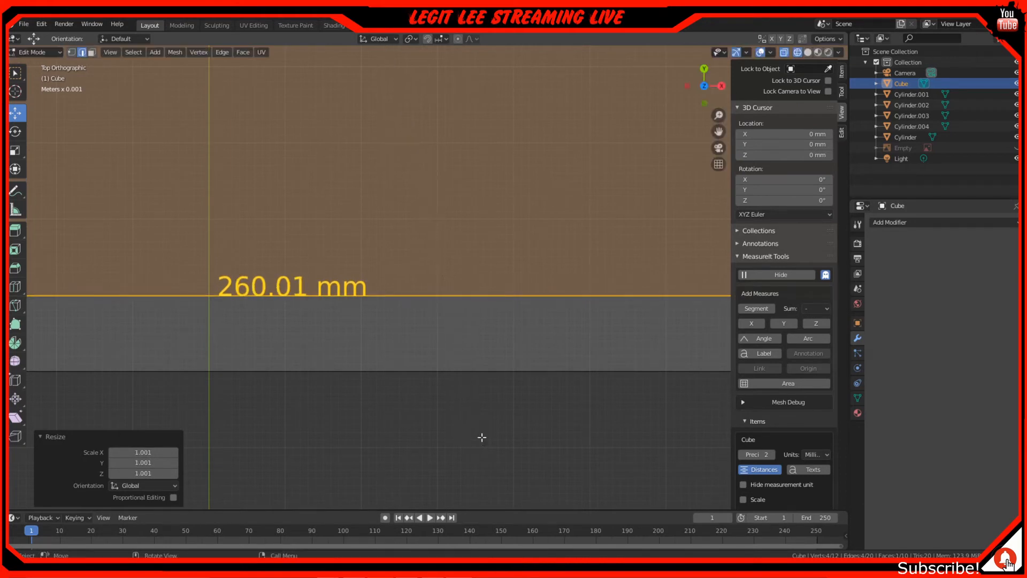
Step: Fine-tune the scale of the inset face at close zoom until its measured edge is exactly 260.00 mm
scroll(483, 437, "up", 2)
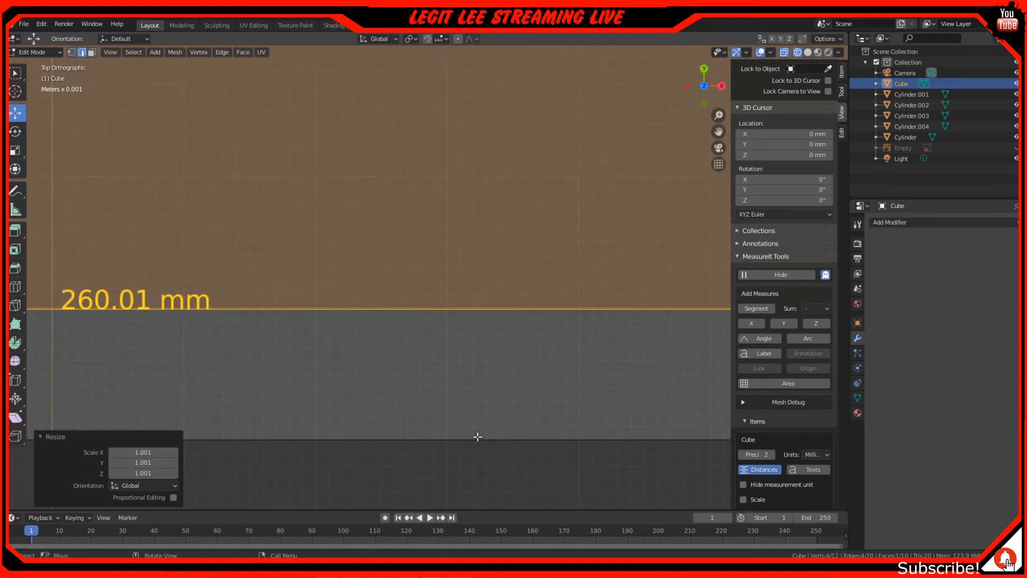
key("s")
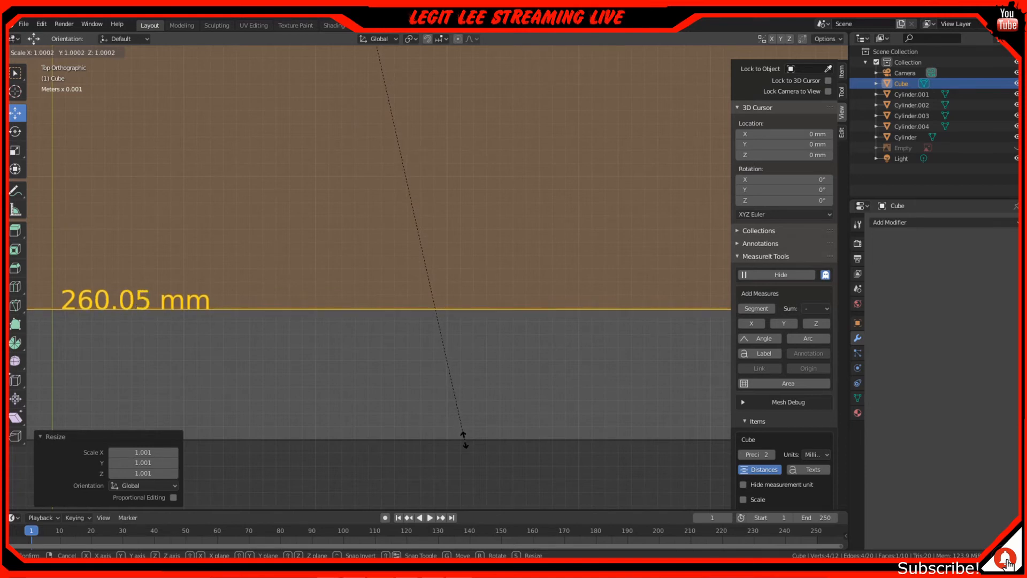
left_click(464, 438)
scroll(326, 389, "up", 3)
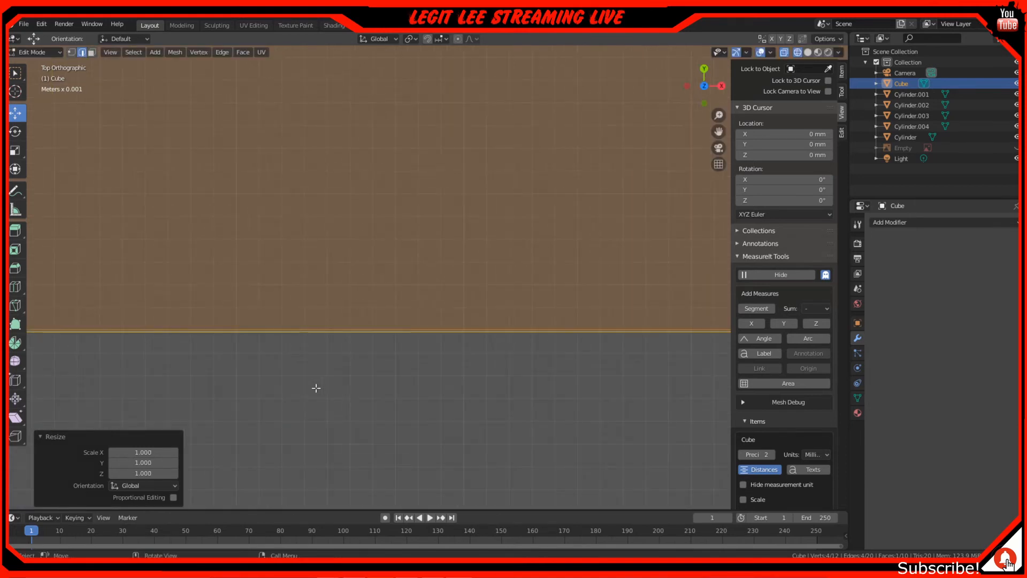
middle_click_drag(256, 381, 619, 351, "shift")
scroll(307, 418, "up", 5)
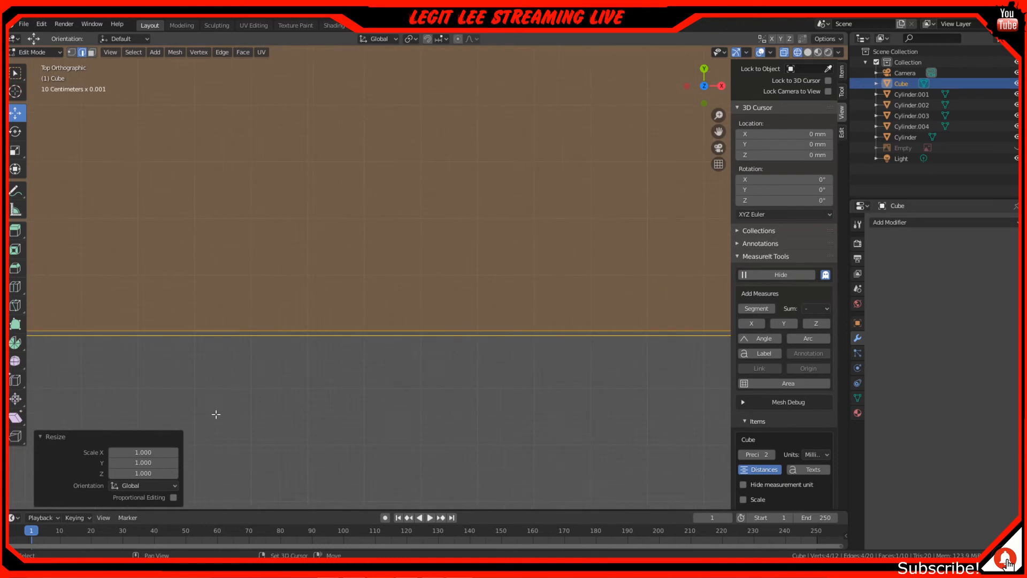
middle_click_drag(216, 413, 654, 370, "shift")
scroll(436, 474, "up", 1)
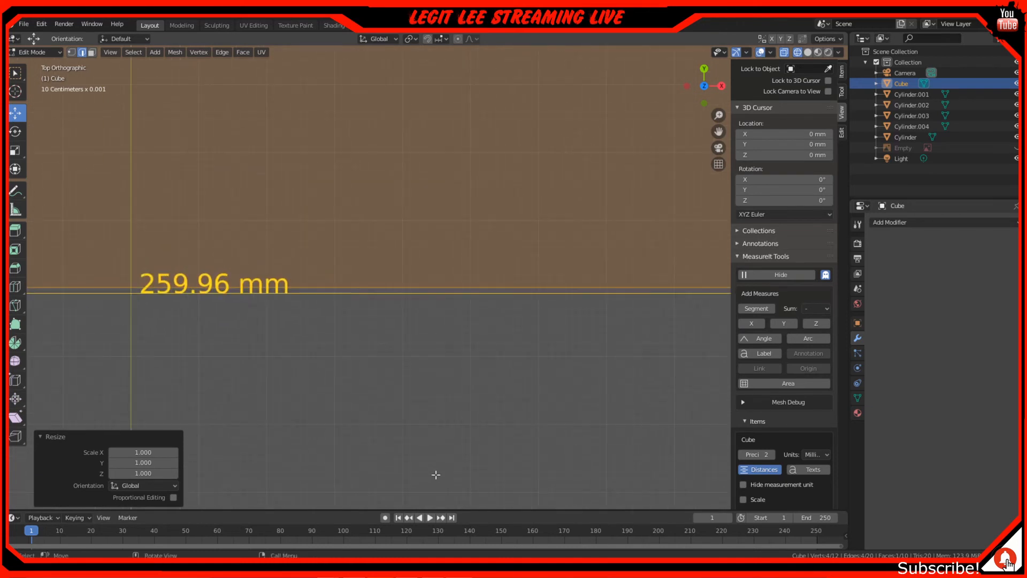
key("s")
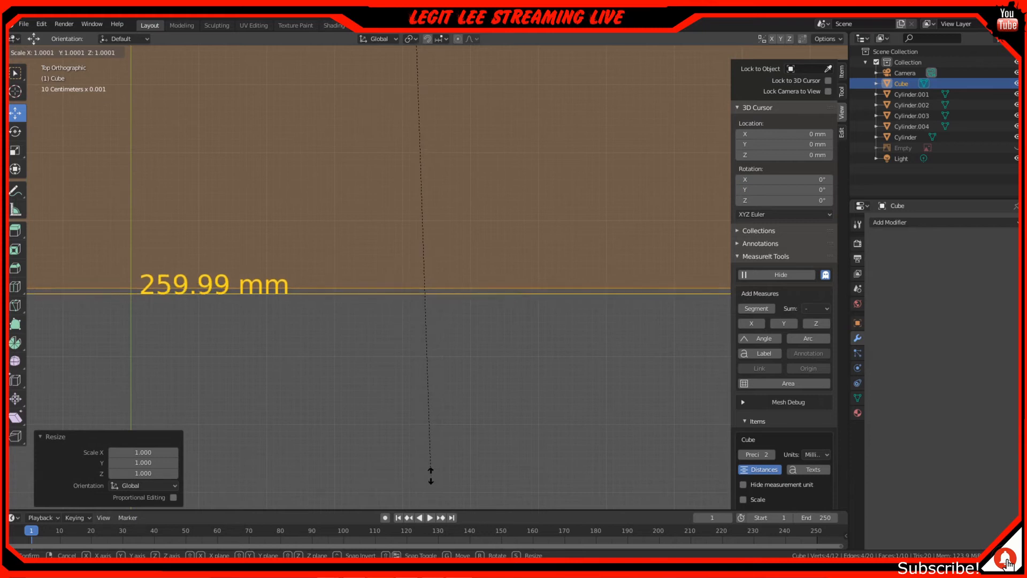
left_click(429, 476)
Step: Extrude the inset top face 140 mm downward in the front view to form the hollow's floor above the cube's base
scroll(426, 468, "down", 6)
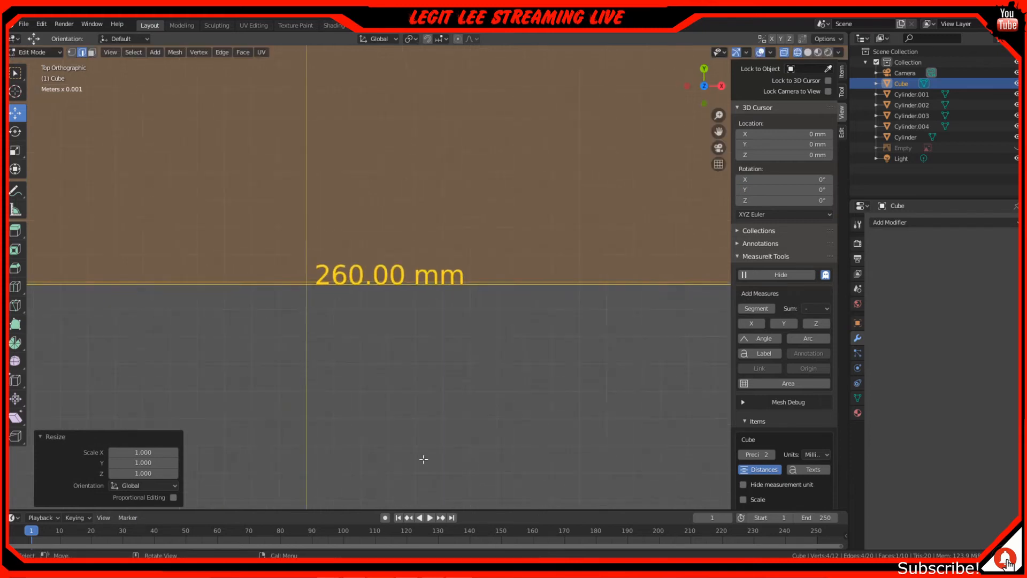
scroll(413, 412, "down", 1)
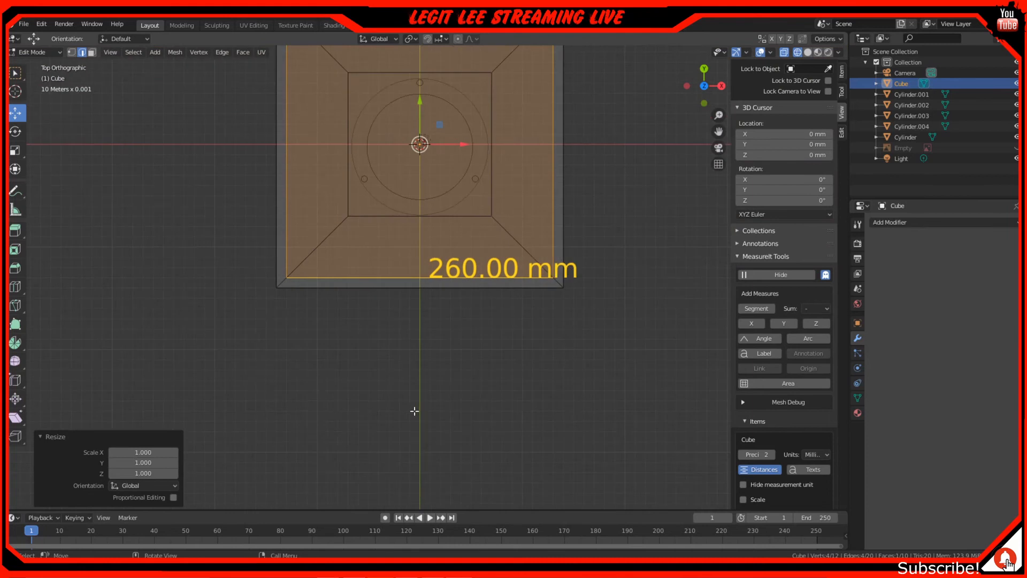
middle_click_drag(413, 412, 415, 310)
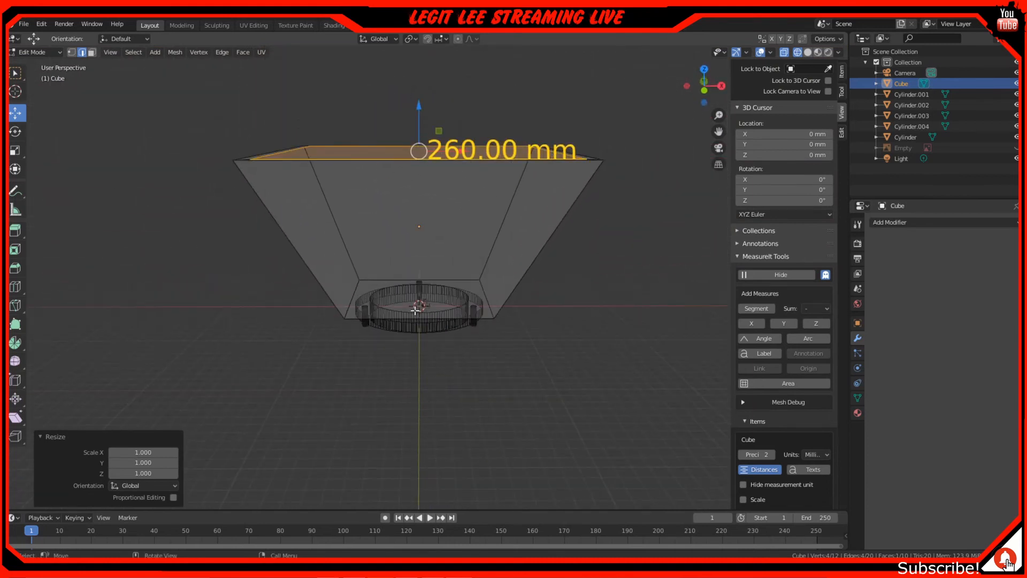
key("KP_1")
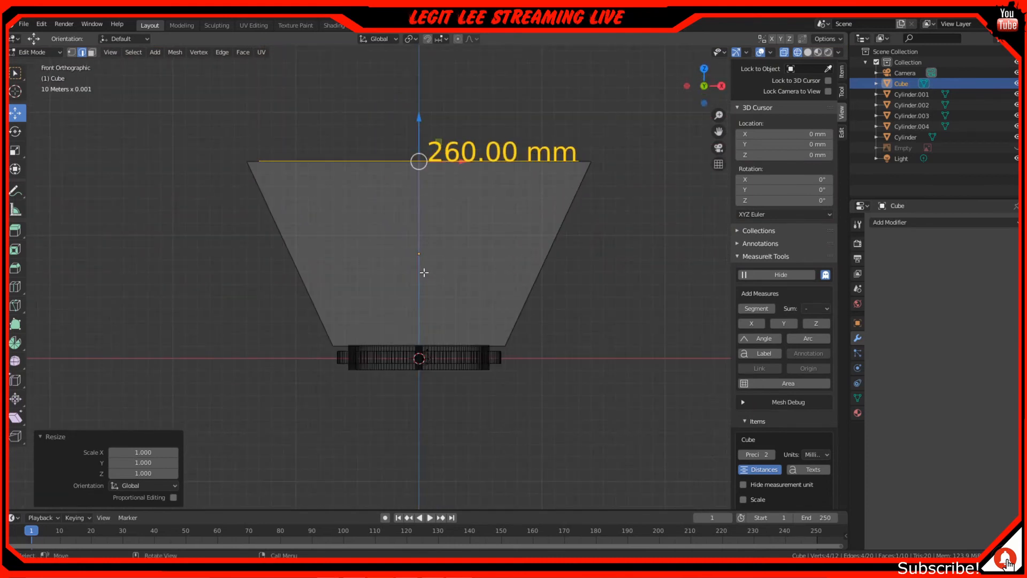
key("e")
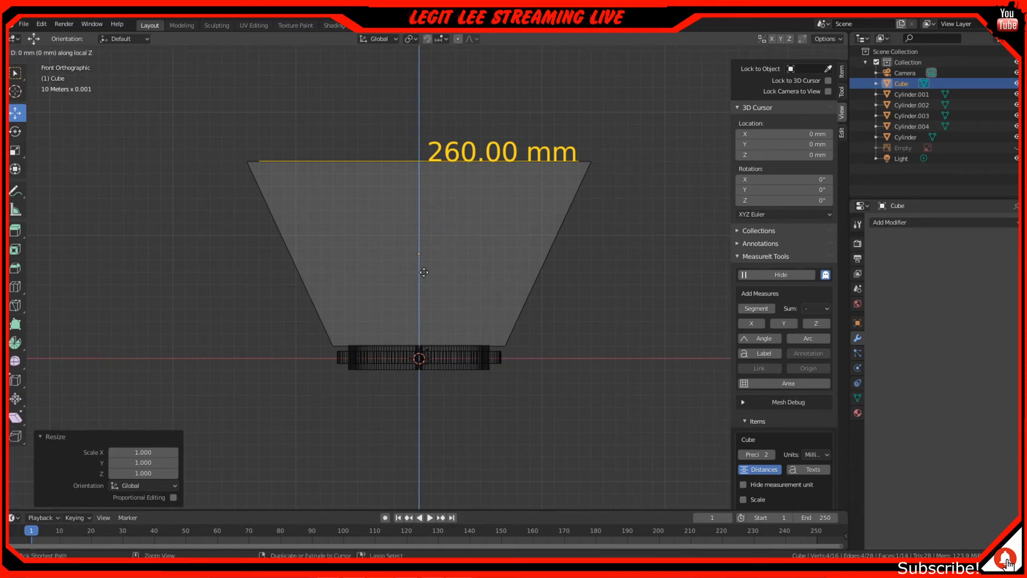
left_click(436, 443)
scroll(432, 364, "up", 4)
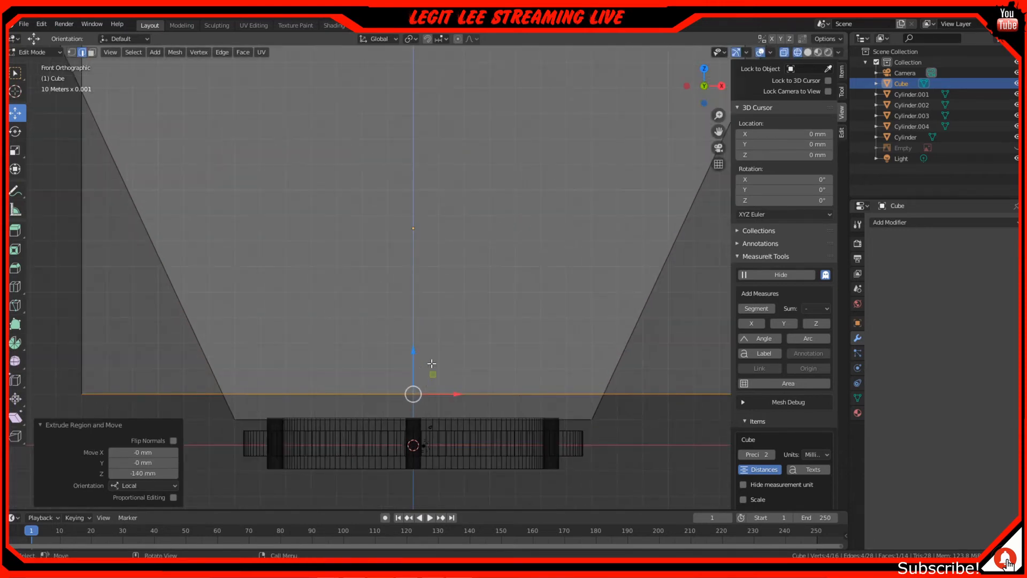
middle_click_drag(495, 342, 445, 376, "shift")
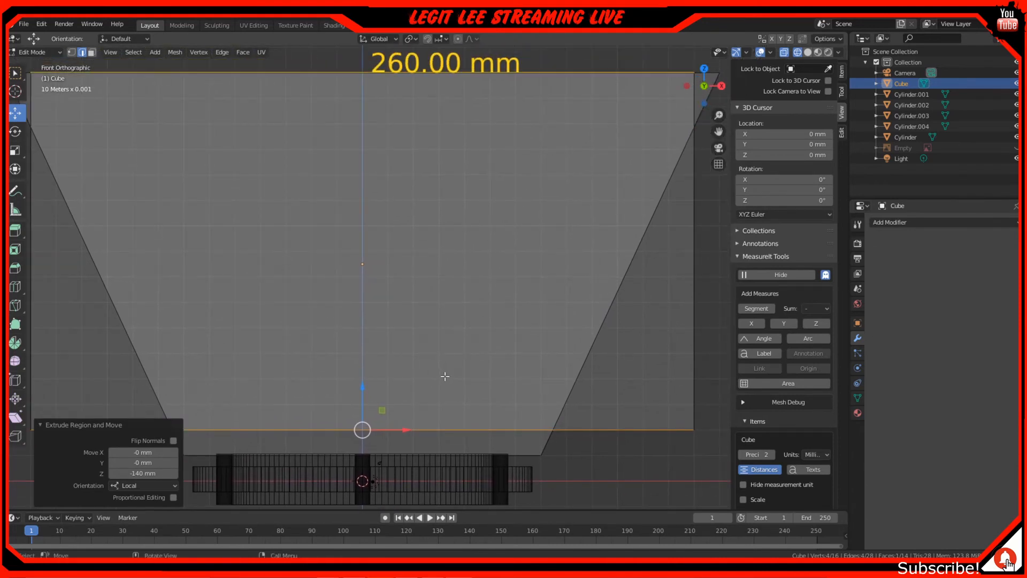
Step: Scale the extruded floor face to about 0.541 in the top view, close to the cube's bottom square
key("KP_7")
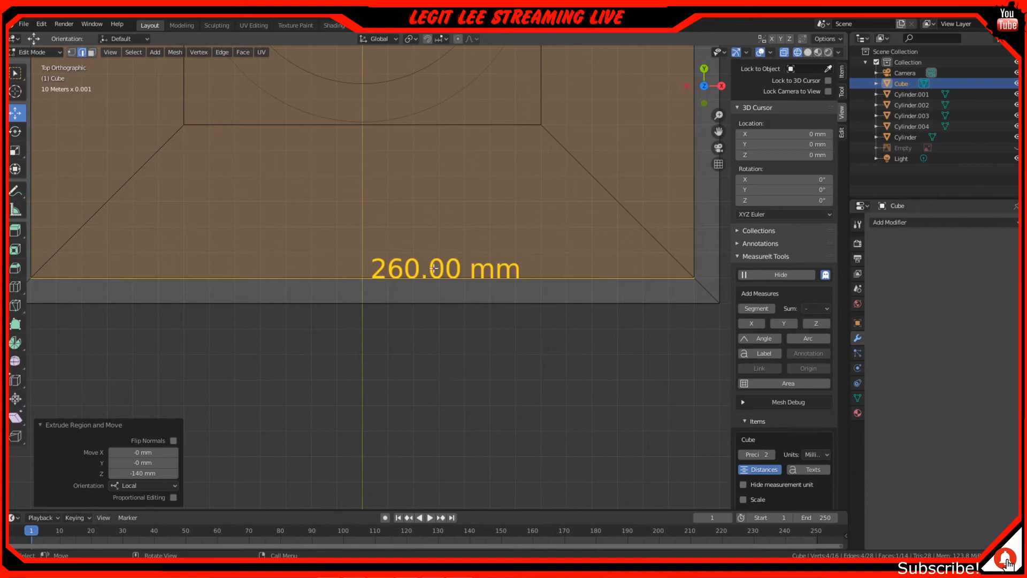
scroll(434, 268, "down", 4)
middle_click_drag(413, 105, 410, 258, "shift")
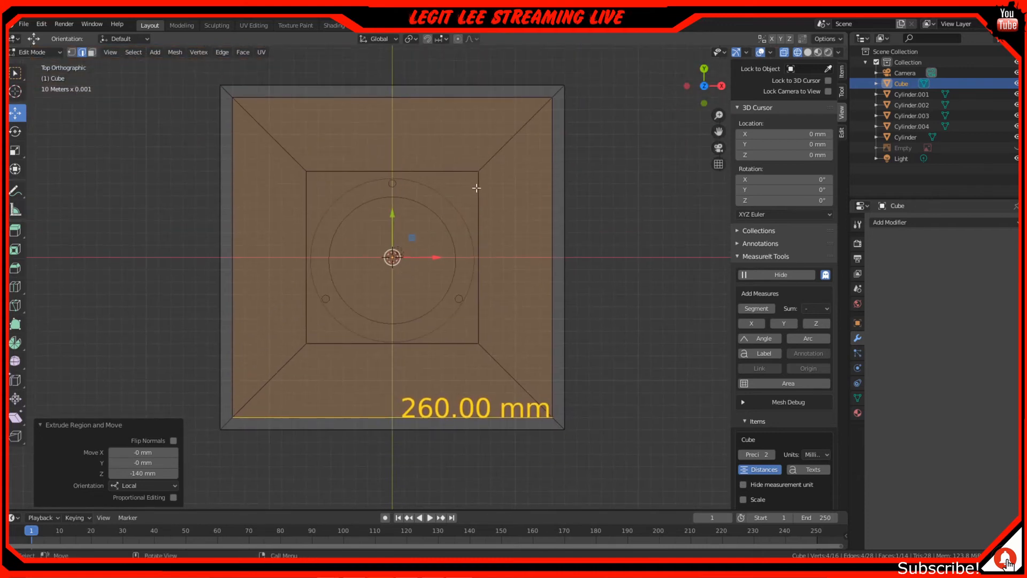
scroll(480, 283, "up", 1)
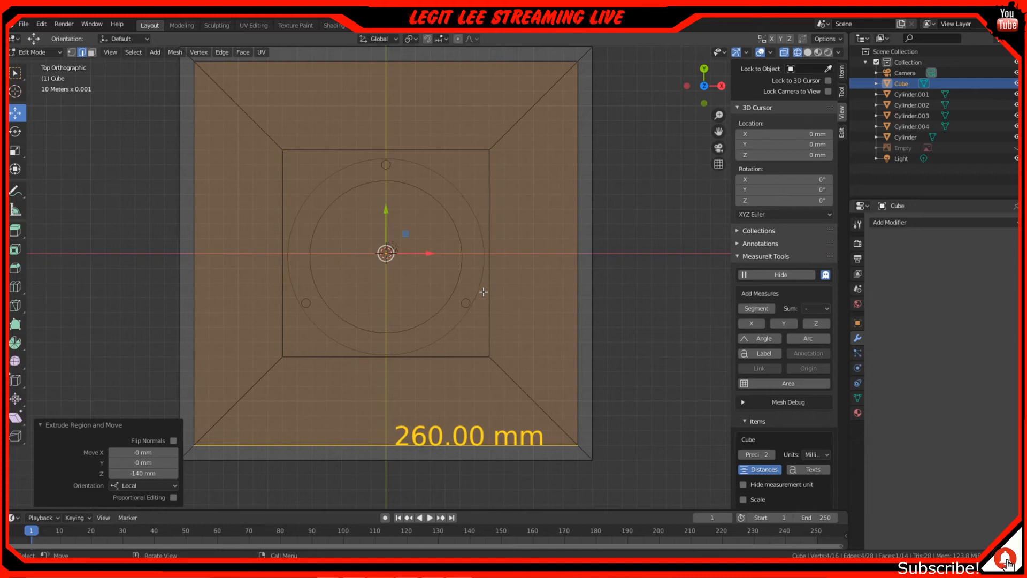
key("s")
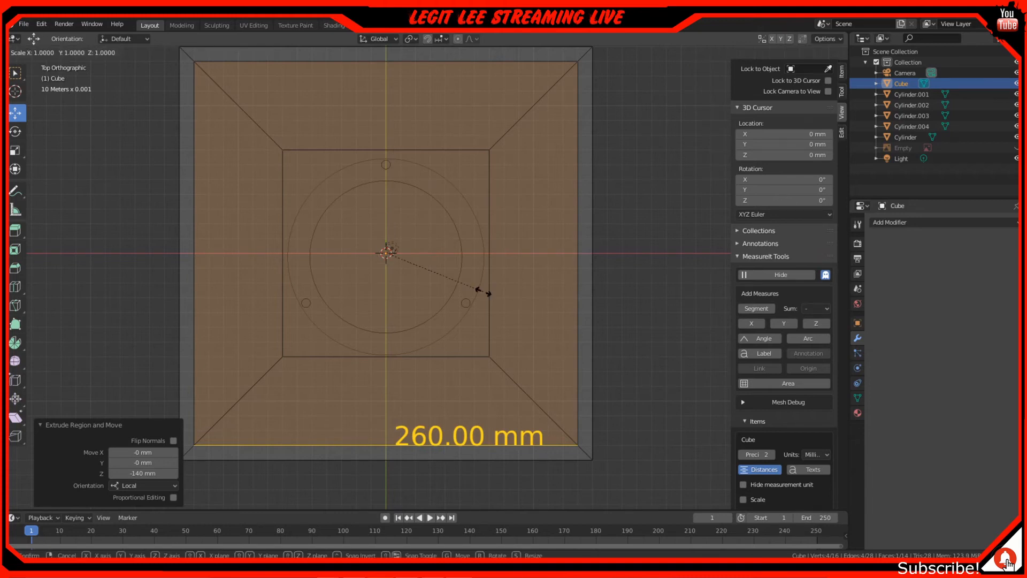
left_click(436, 278)
Step: Scale the floor face by about 0.995 so its edges line up with the cube's bottom square
scroll(439, 276, "up", 6)
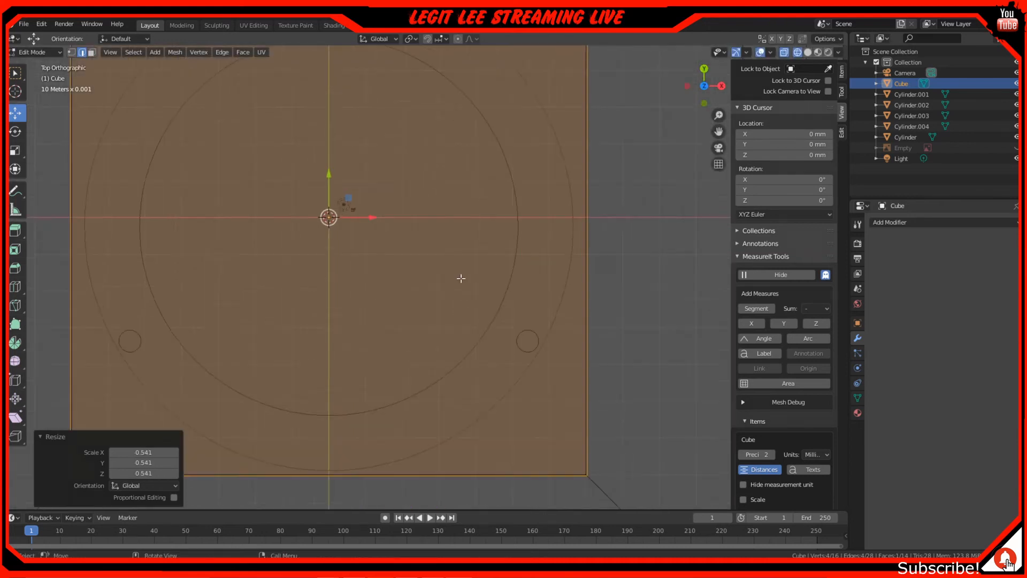
middle_click_drag(523, 300, 424, 213, "shift")
scroll(523, 307, "down", 1)
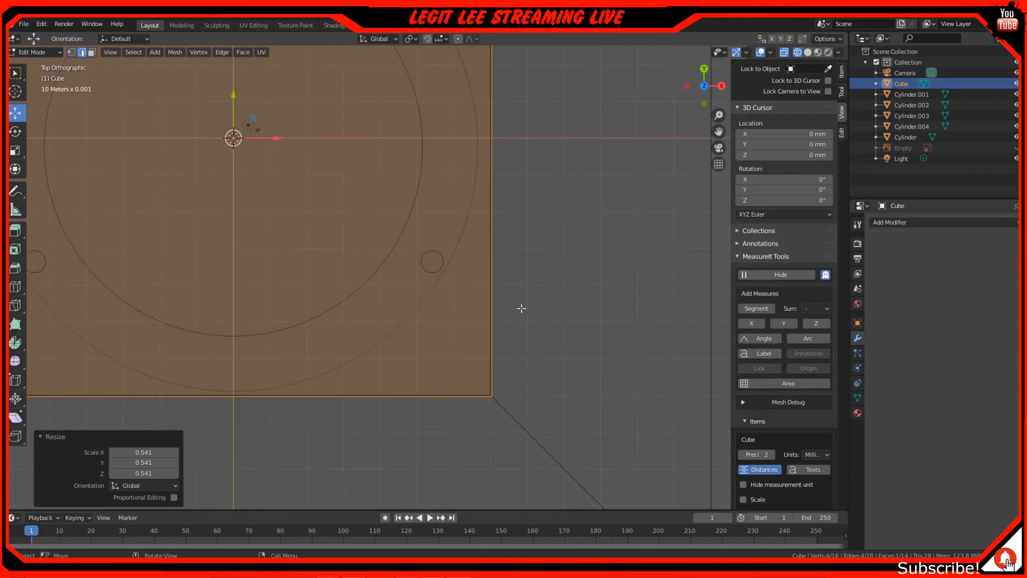
scroll(521, 308, "up", 2)
scroll(537, 316, "up", 1)
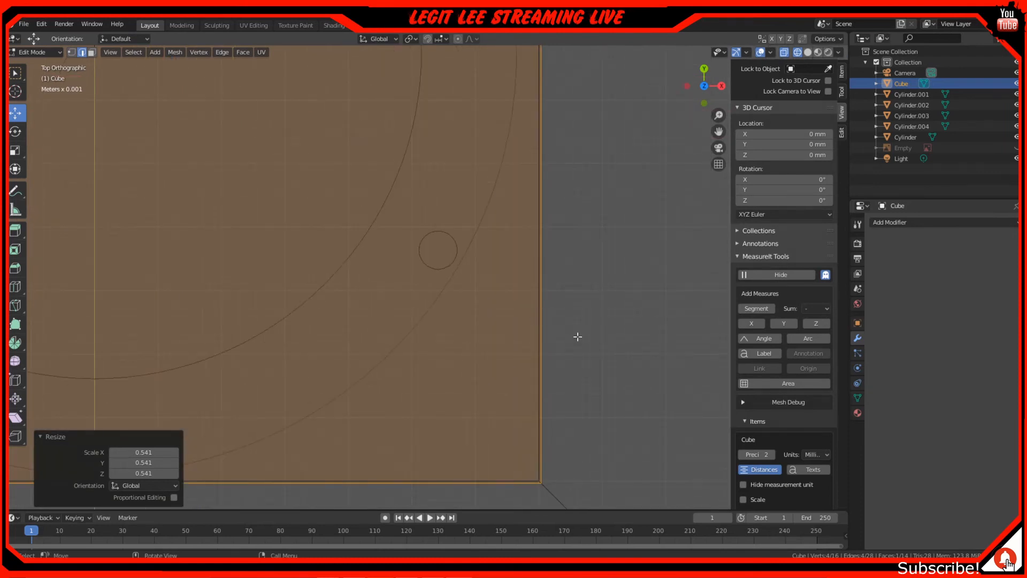
key("s")
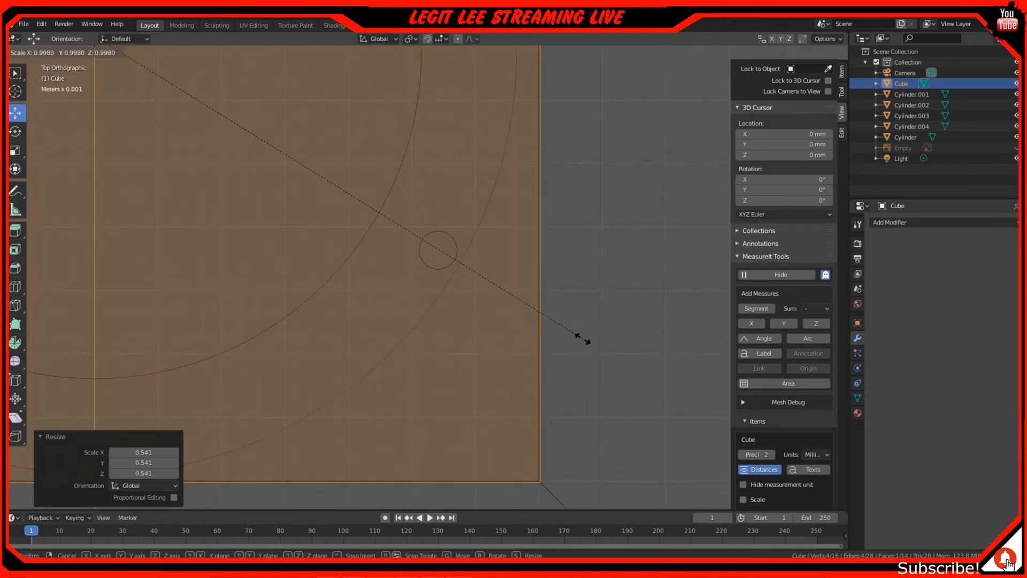
left_click(580, 338)
Step: Examine the hollowed cube's sloped walls and its floor above the rings in the front view
scroll(406, 290, "down", 7)
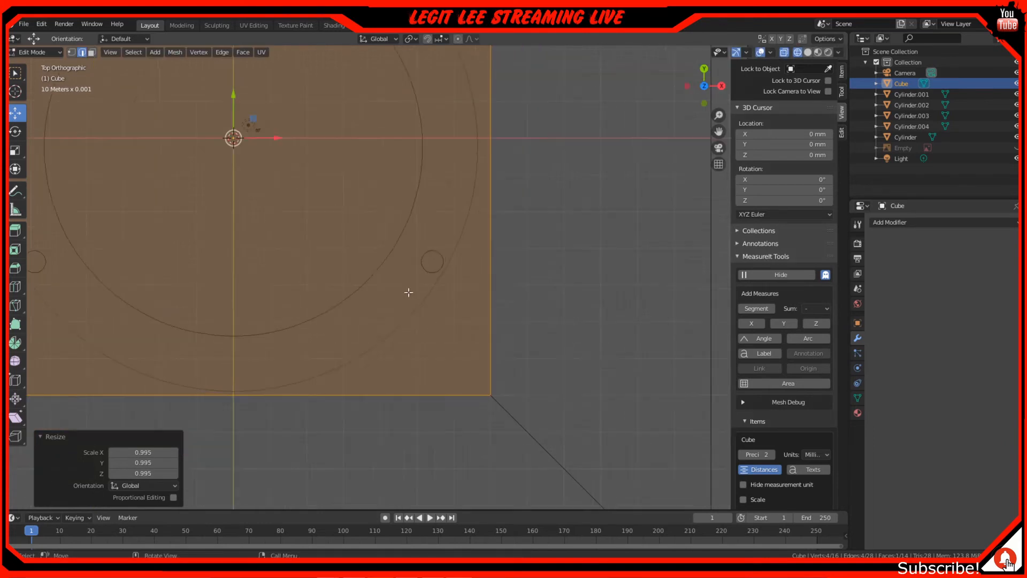
middle_click_drag(380, 318, 387, 198)
key("KP_1")
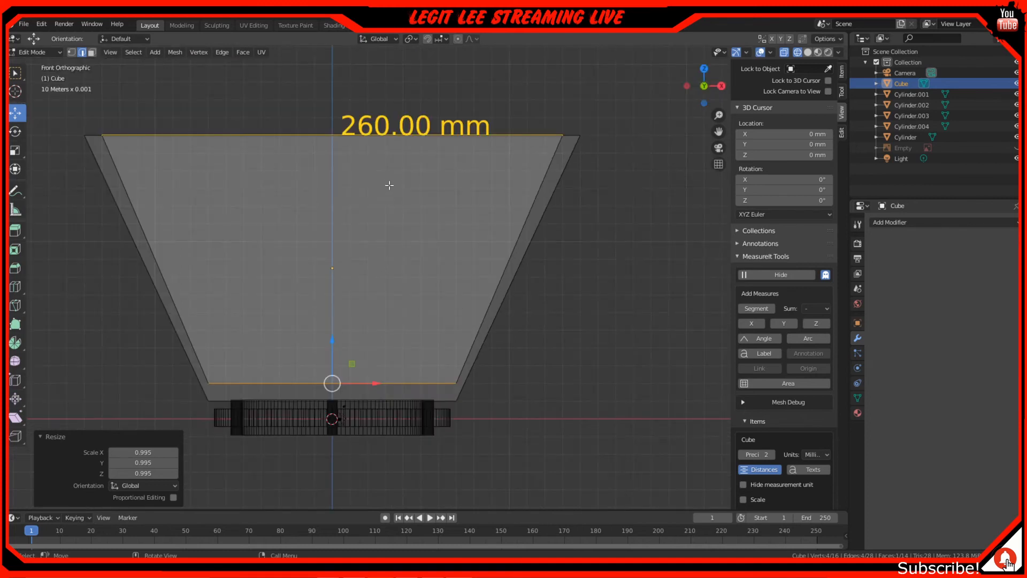
scroll(394, 300, "up", 3)
middle_click_drag(398, 404, 419, 349, "shift")
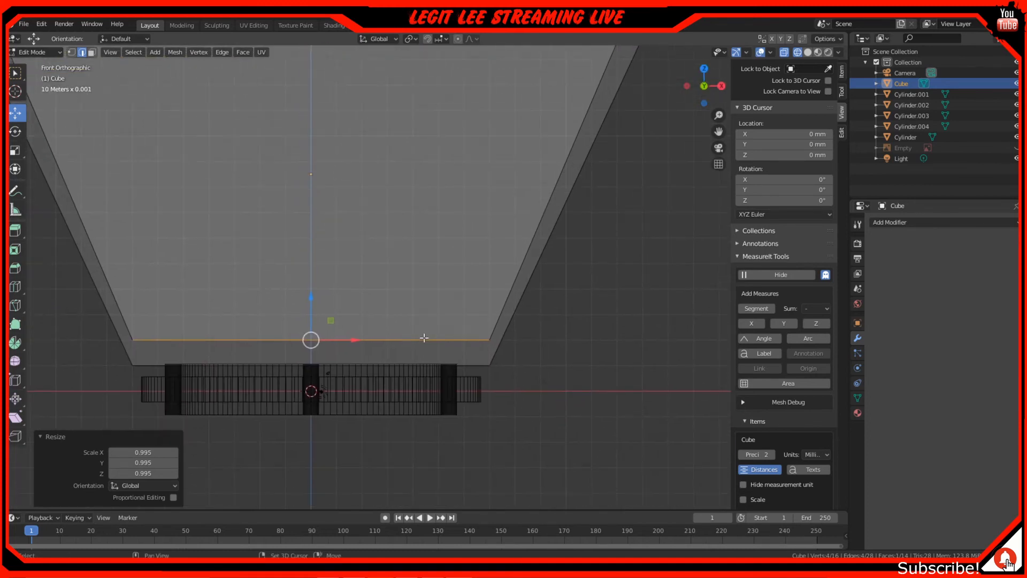
scroll(399, 367, "up", 1)
scroll(399, 367, "up", 1)
middle_click_drag(385, 391, 415, 412, "shift")
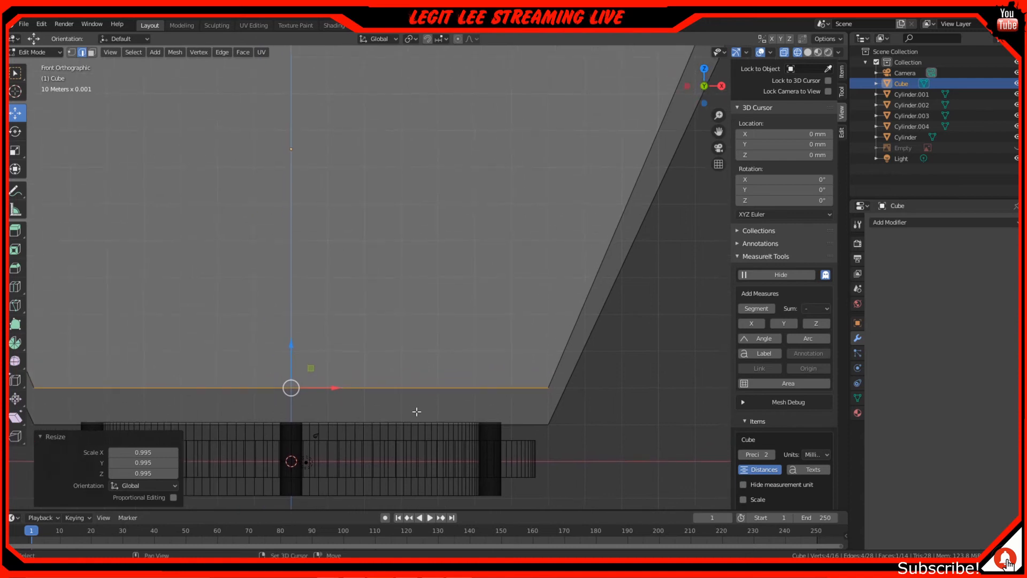
Step: Undo the floor face's last two scalings and scale it by 0.500 so the hollow's walls gain thickness at the base
middle_click_drag(560, 386, 574, 383, "shift")
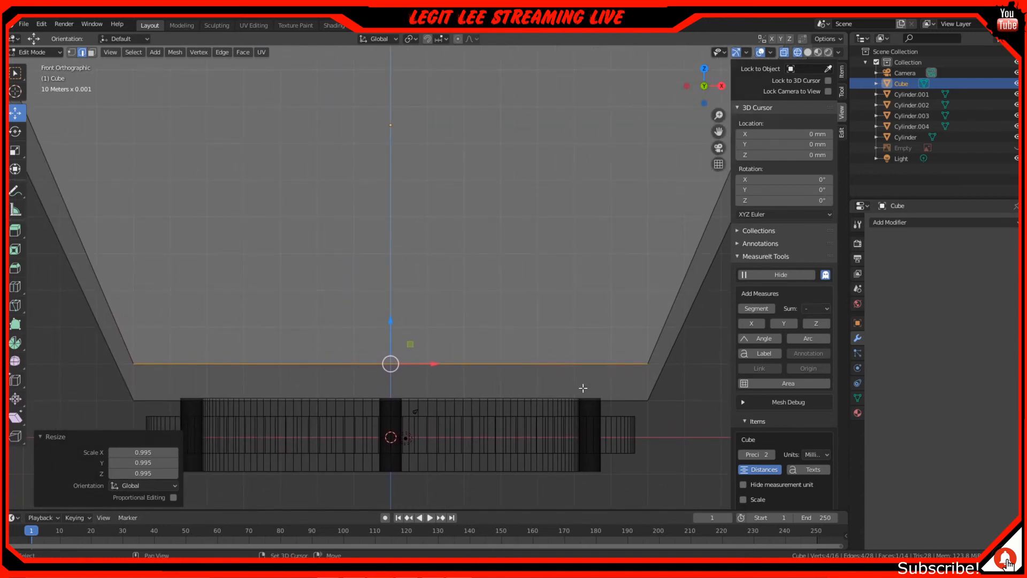
key("alt+z")
key("alt+z")
key("ctrl+z")
key("ctrl+z")
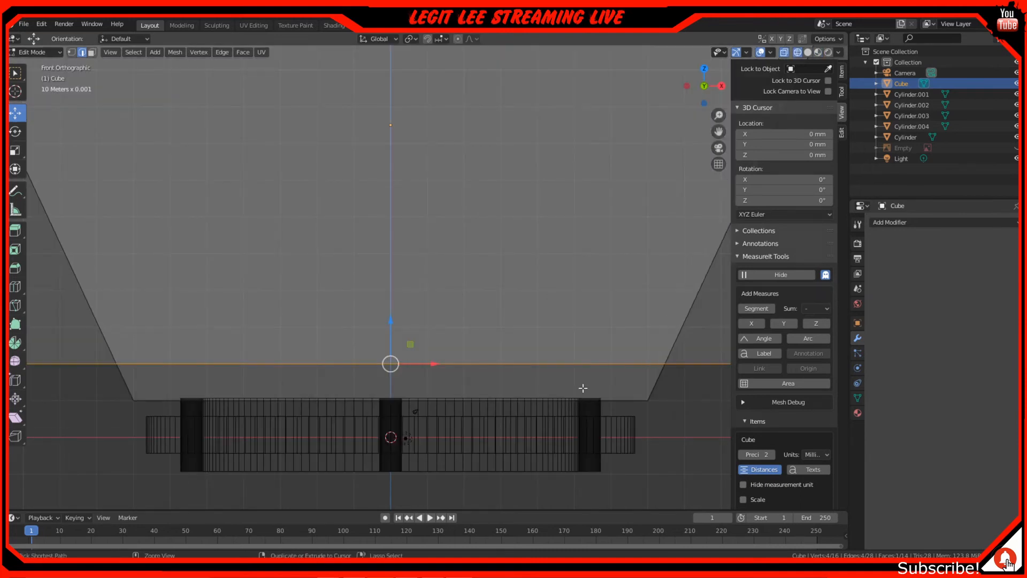
key("s")
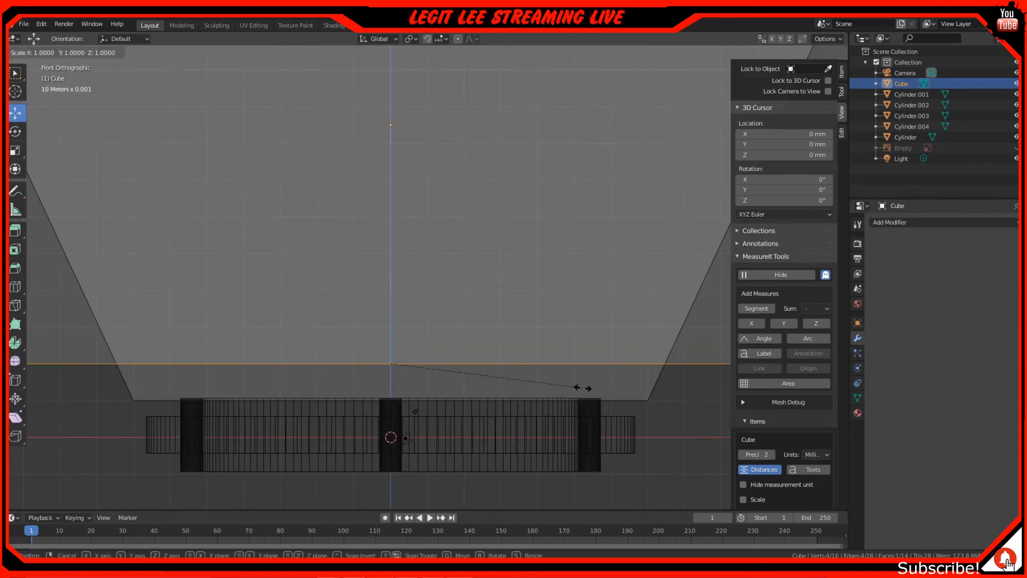
left_click(485, 371)
scroll(437, 231, "down", 4)
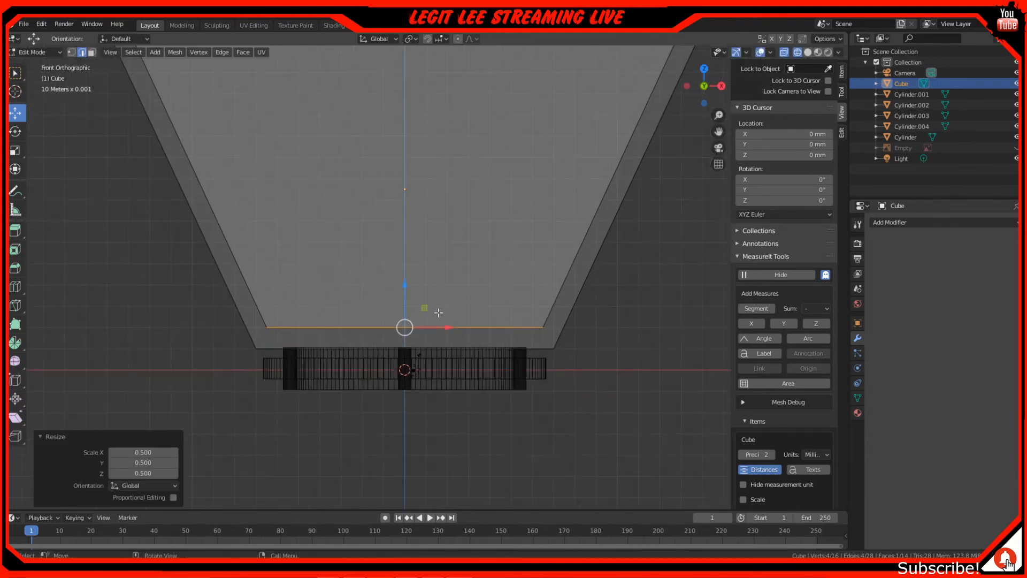
middle_click_drag(438, 231, 436, 254, "shift")
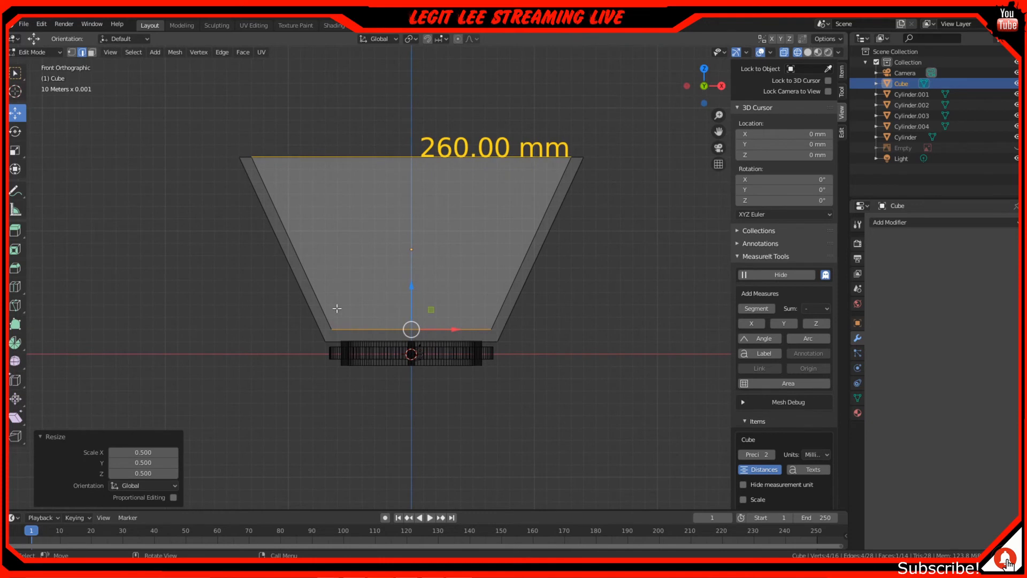
Step: Lower the hollow's floor face by about 5 mm along Z, closer to the cube's base
scroll(392, 336, "up", 6)
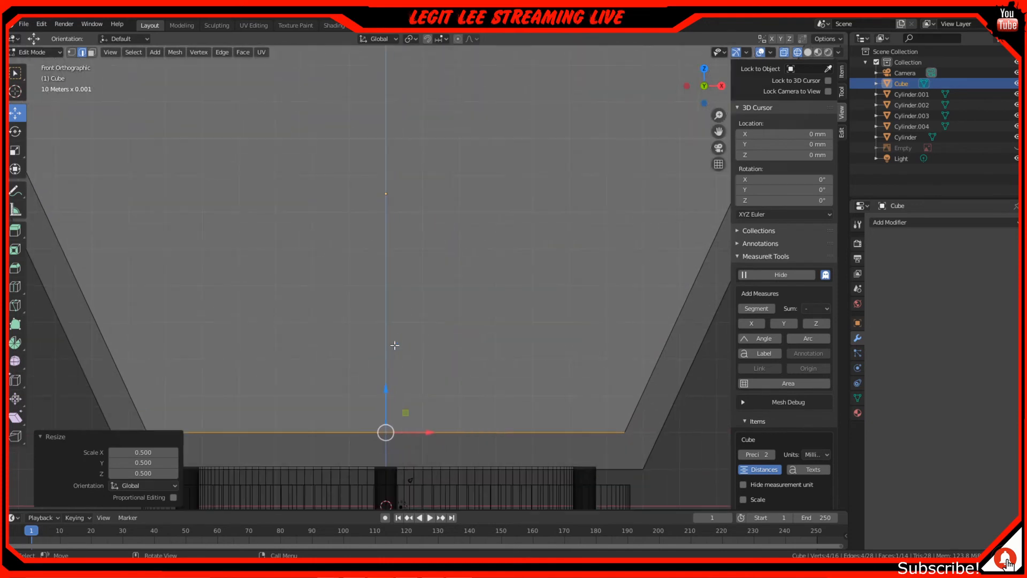
scroll(402, 298, "up", 3)
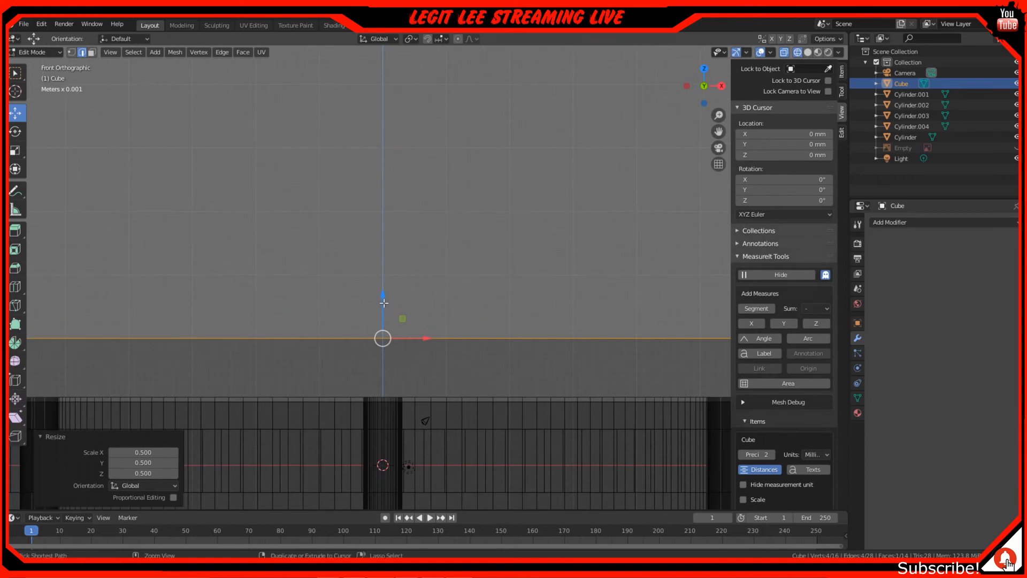
left_click_drag(384, 298, 383, 326)
scroll(383, 327, "down", 3)
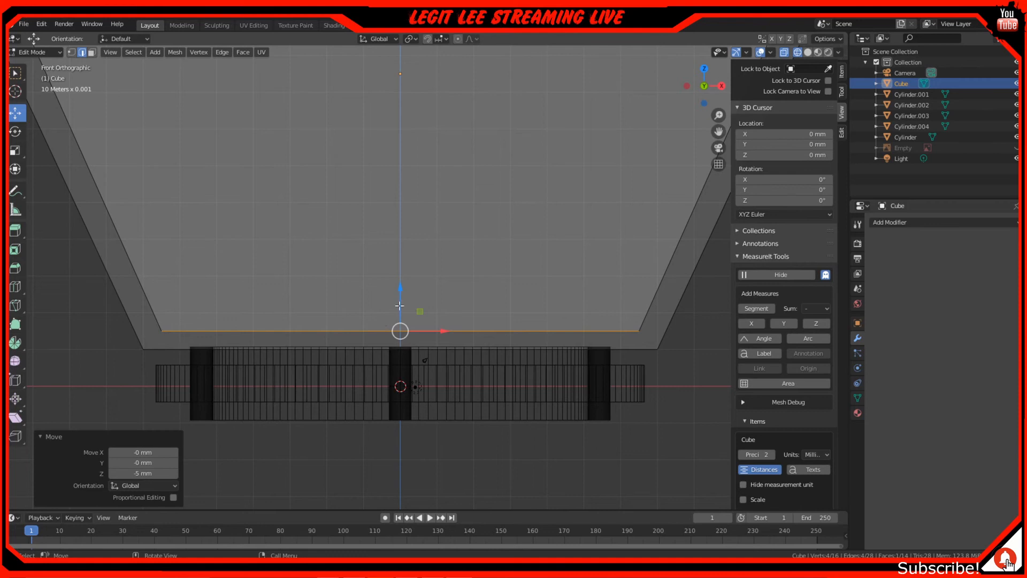
left_click_drag(399, 297, 399, 298)
scroll(359, 324, "down", 1)
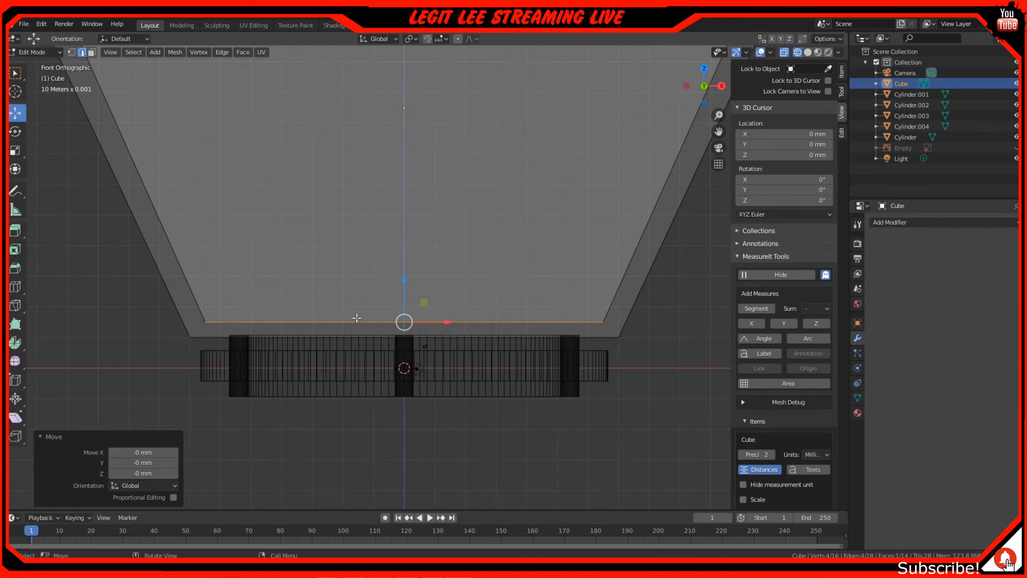
scroll(389, 324, "down", 2)
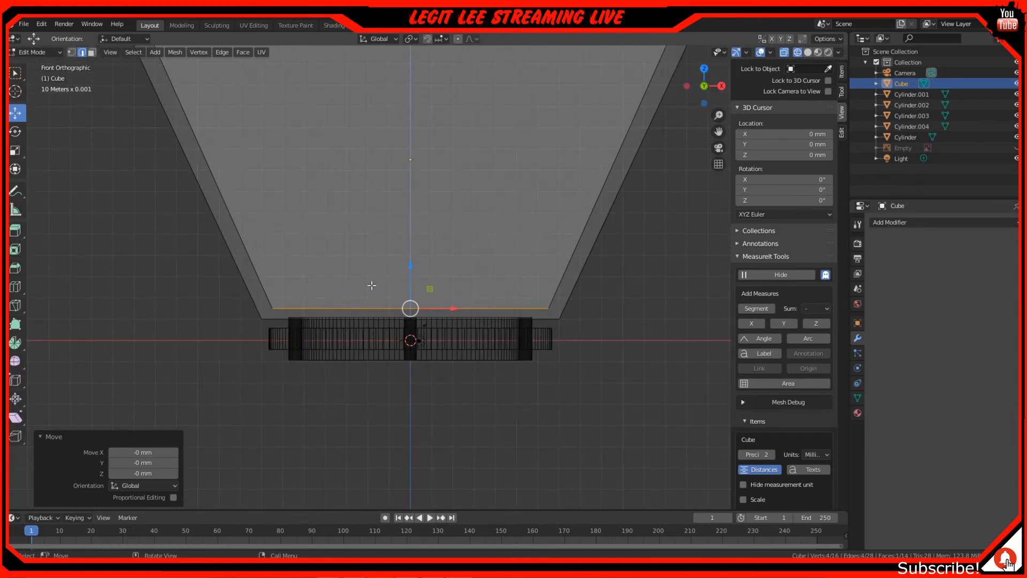
Step: Select the four edges of the cube's outer bottom square and subdivide them with one cut
middle_click_drag(372, 286, 520, 215)
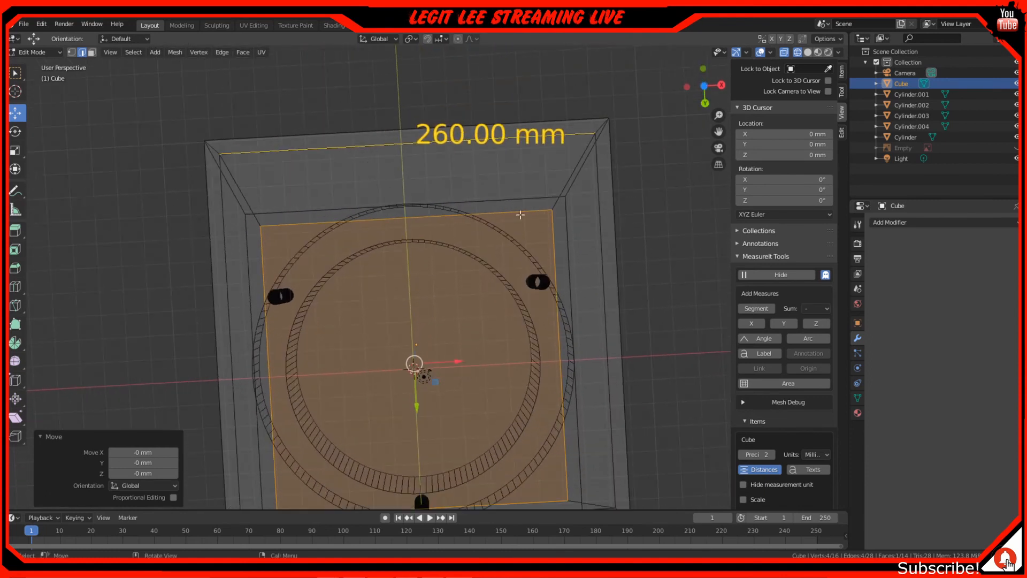
left_click(564, 200)
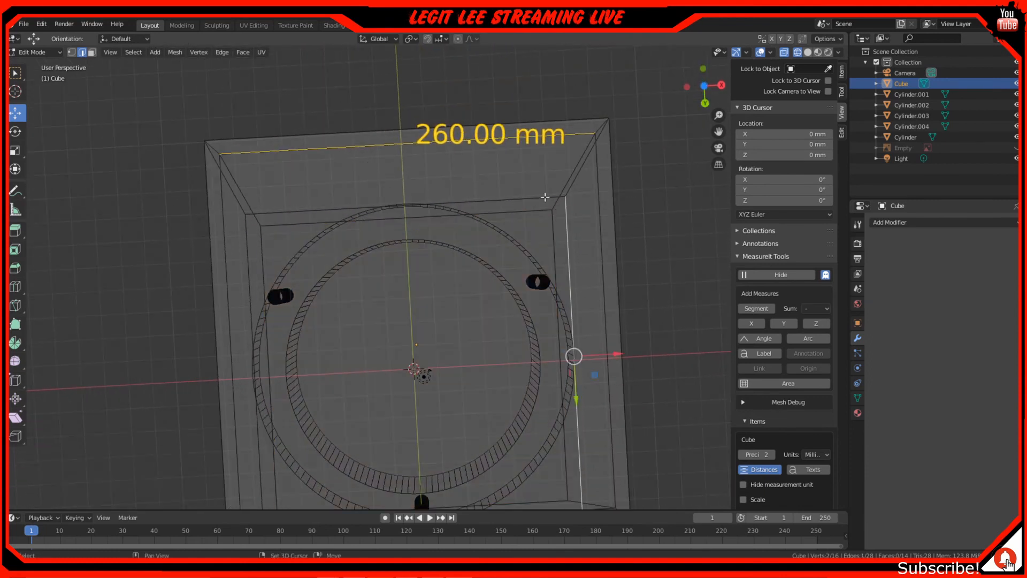
left_click(388, 208, "shift")
left_click(251, 280, "shift")
middle_click_drag(367, 386, 381, 322)
left_click(533, 404, "shift")
middle_click_drag(461, 348, 390, 391)
key("ctrl+KP_1")
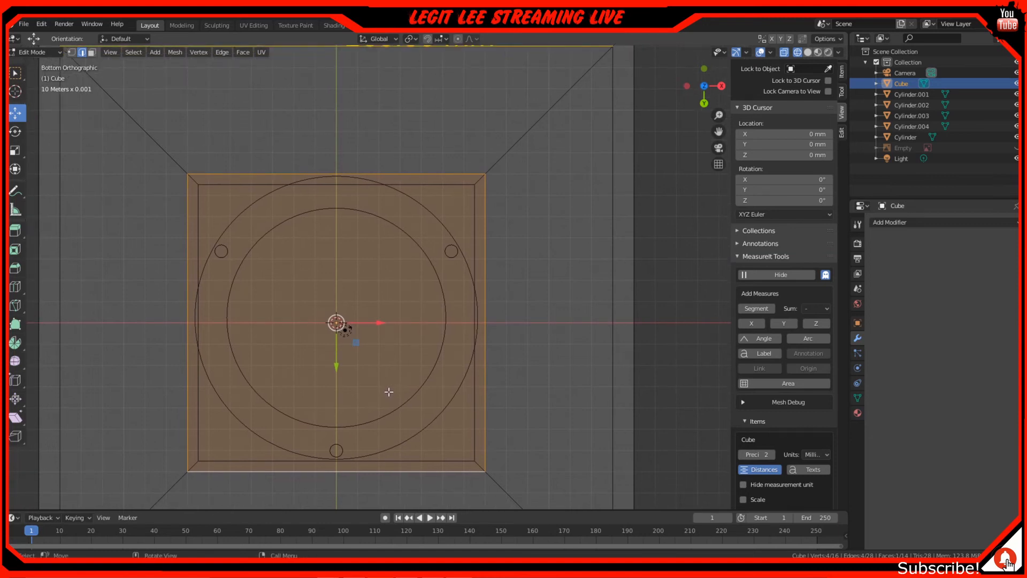
right_click(389, 392)
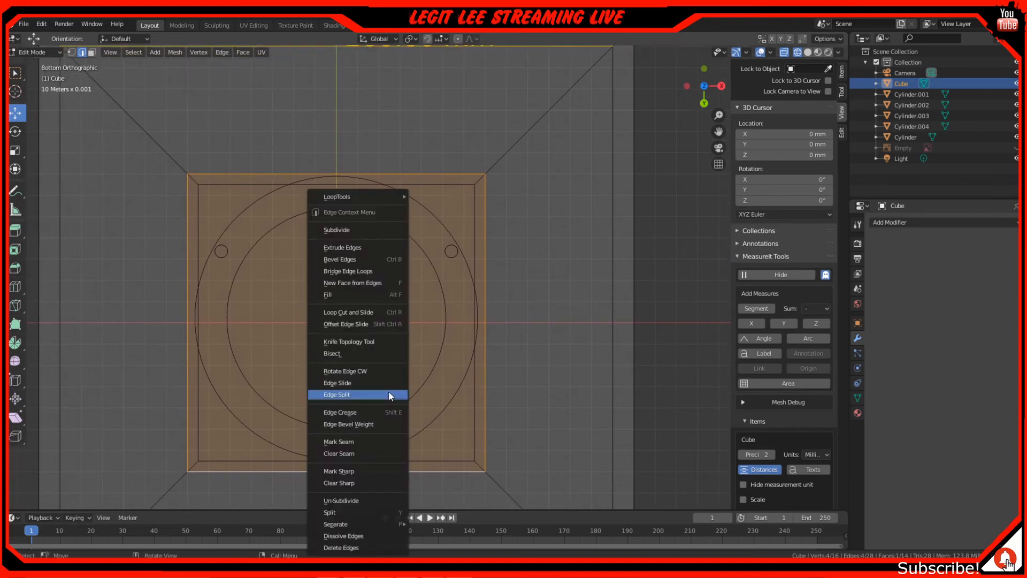
left_click(383, 229)
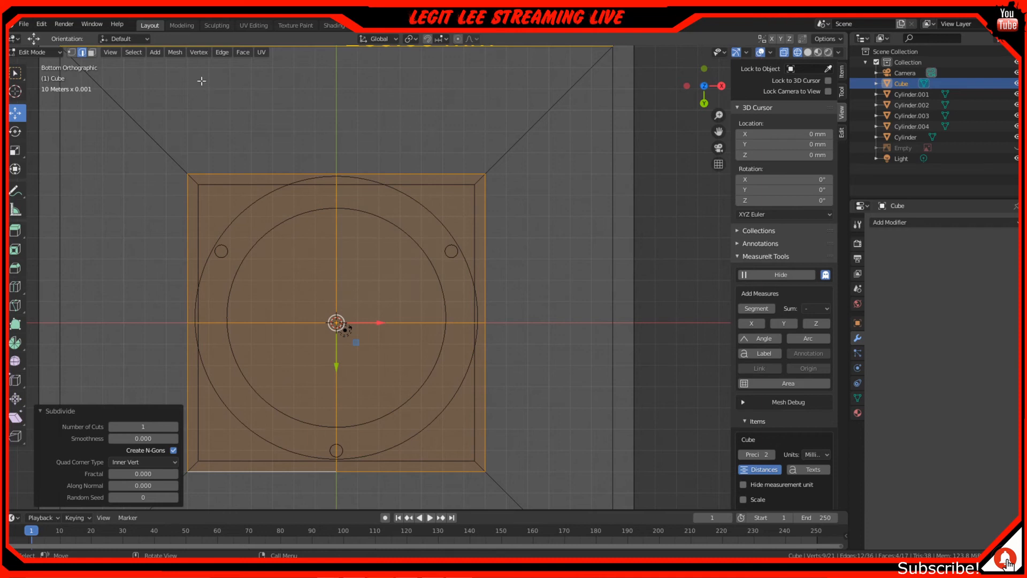
Step: Dissolve the centre vertex of the cube's bottom face, keeping the midpoints on its edges
left_click(72, 51)
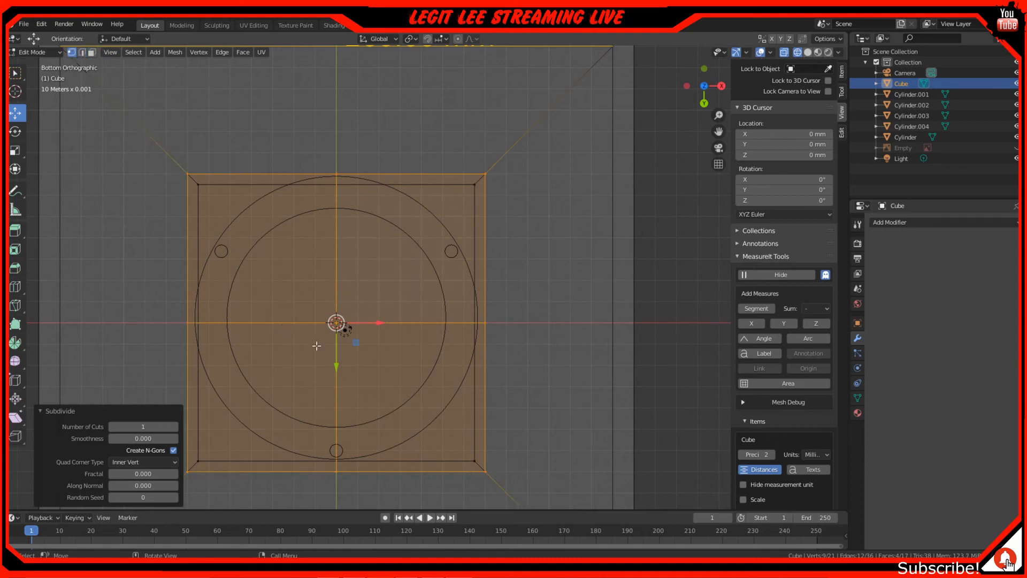
left_click(306, 321)
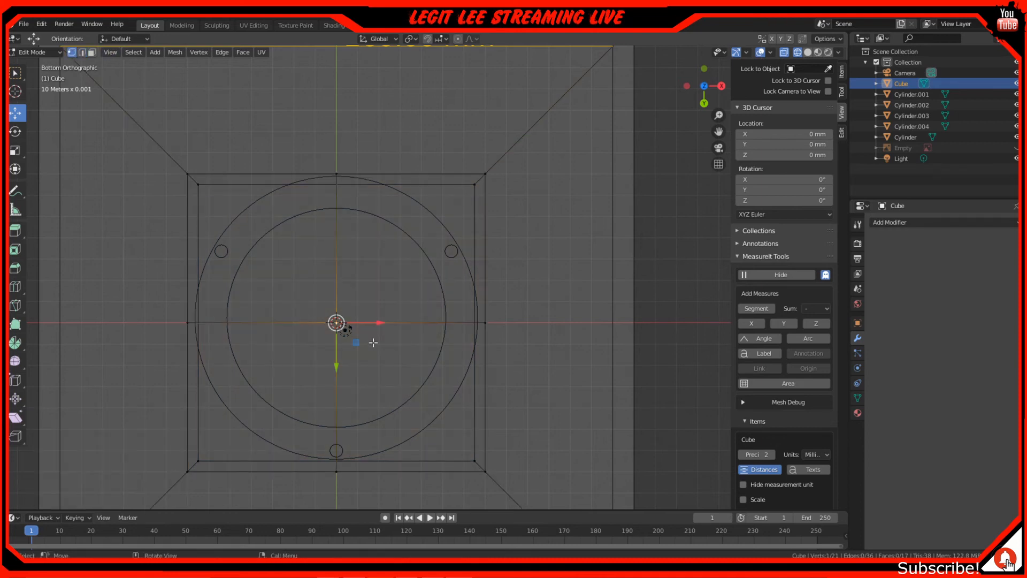
right_click(373, 342)
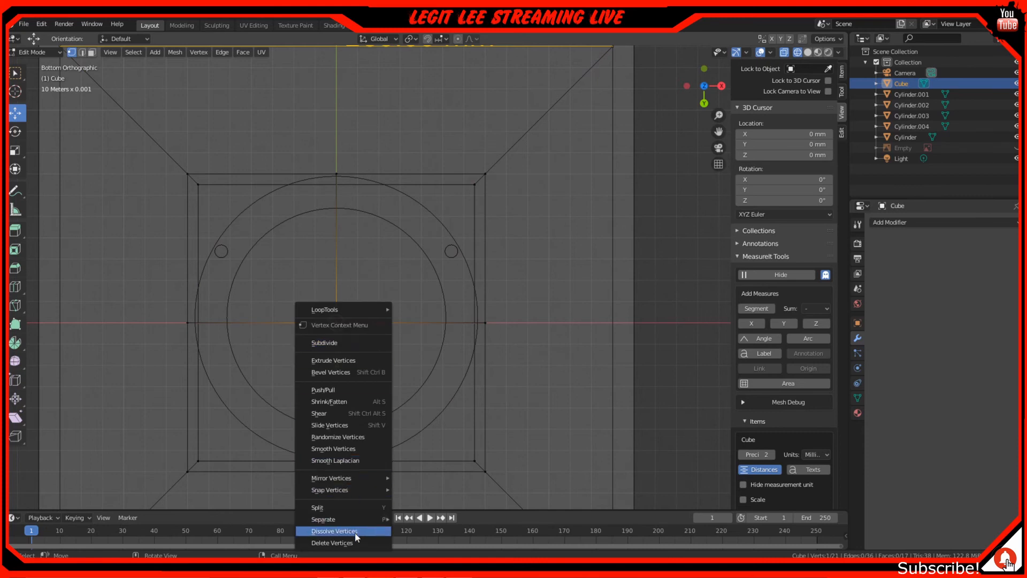
left_click(327, 532)
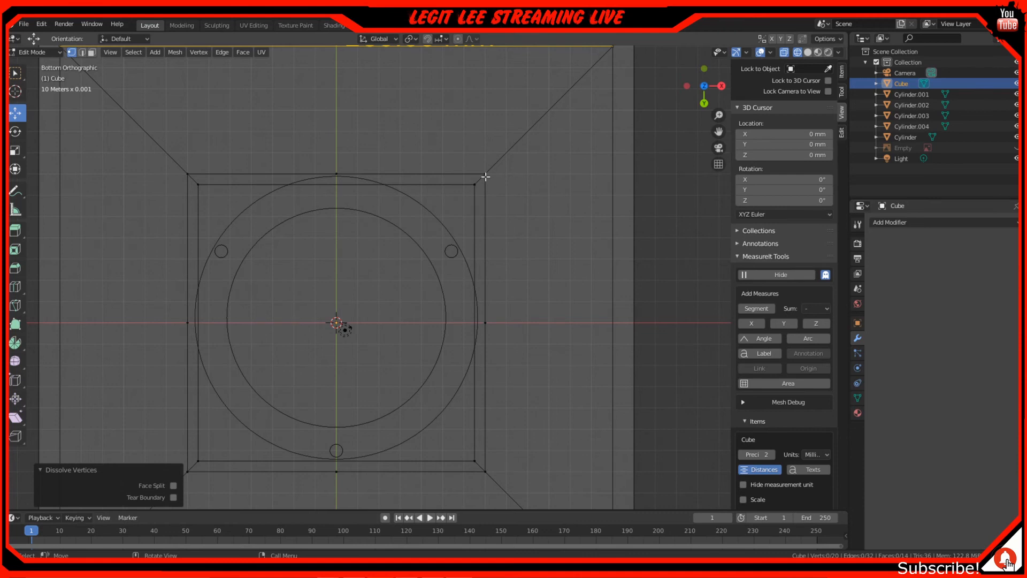
Step: Select the eight corner and midpoint vertices around the bottom square and subdivide its perimeter three times with one cut each
left_click(486, 177)
left_click(495, 333, "shift")
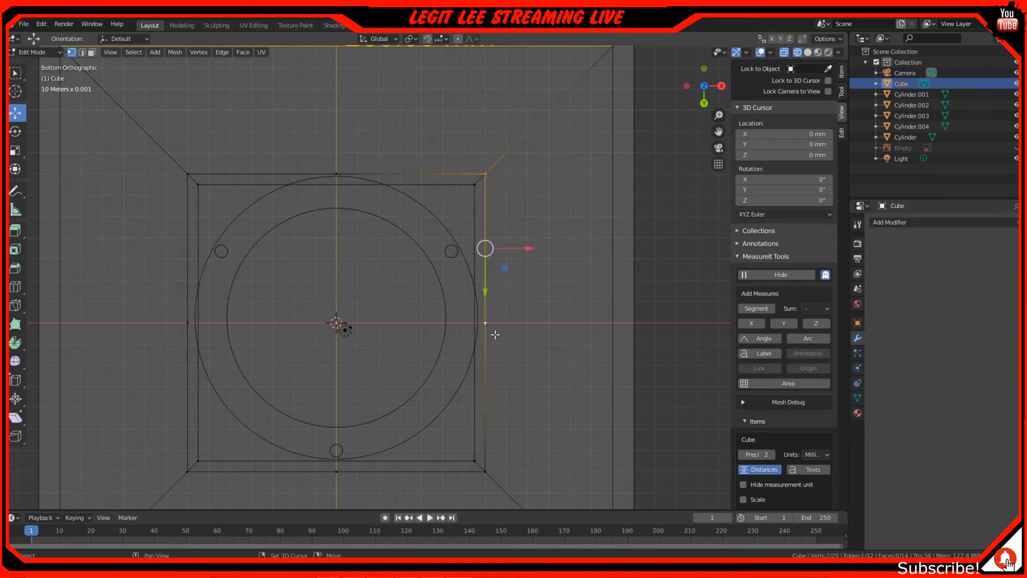
left_click(492, 464, "shift")
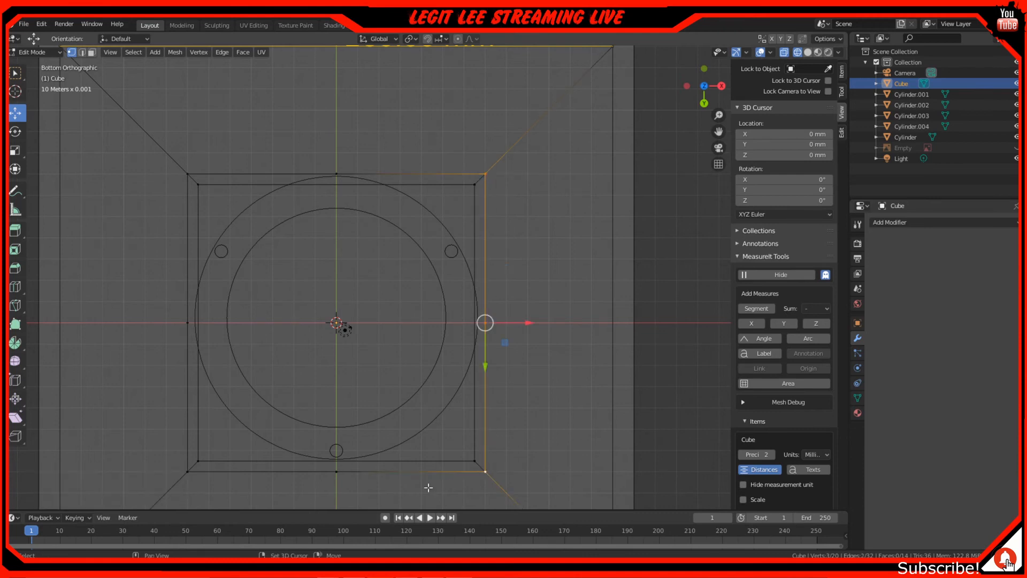
left_click(336, 471, "shift")
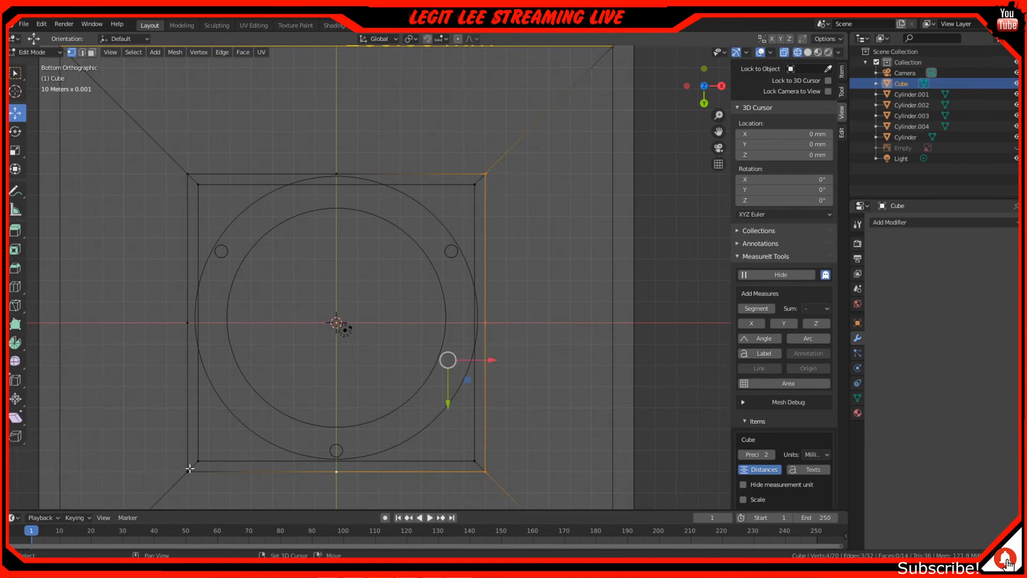
left_click(187, 472, "shift")
left_click(185, 323, "shift")
left_click(189, 181, "shift")
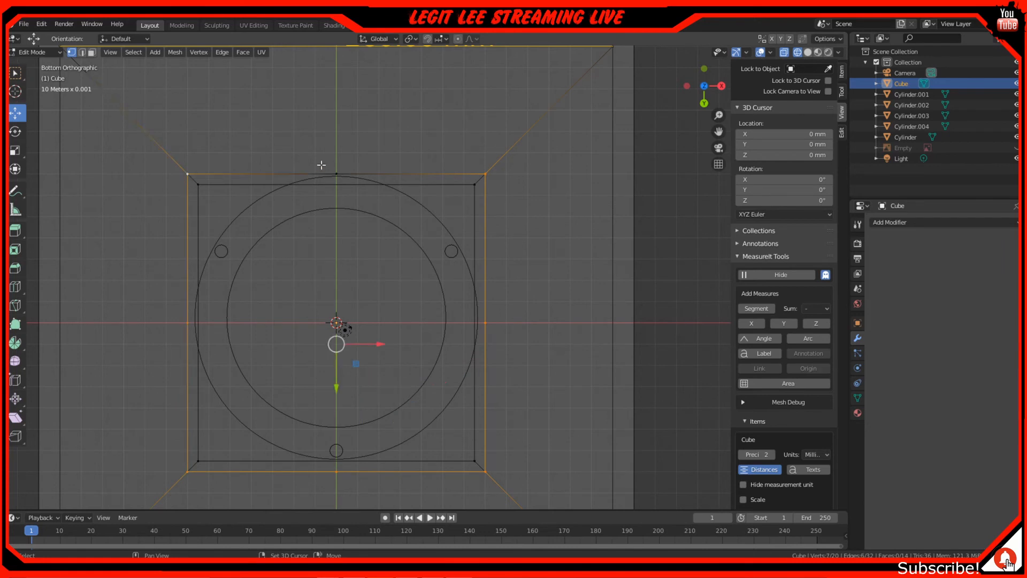
left_click(336, 170, "shift")
right_click(388, 153)
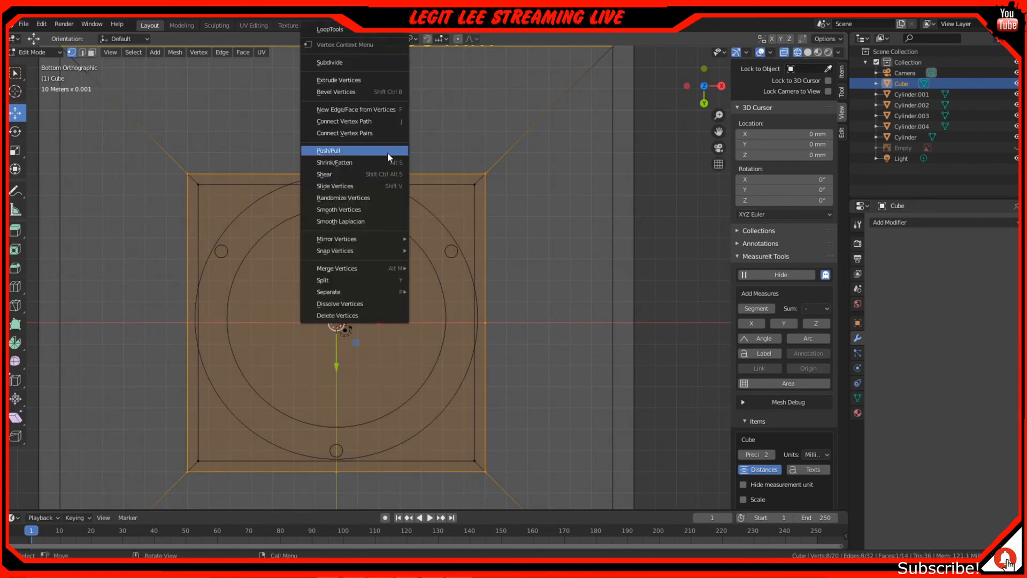
left_click(363, 62)
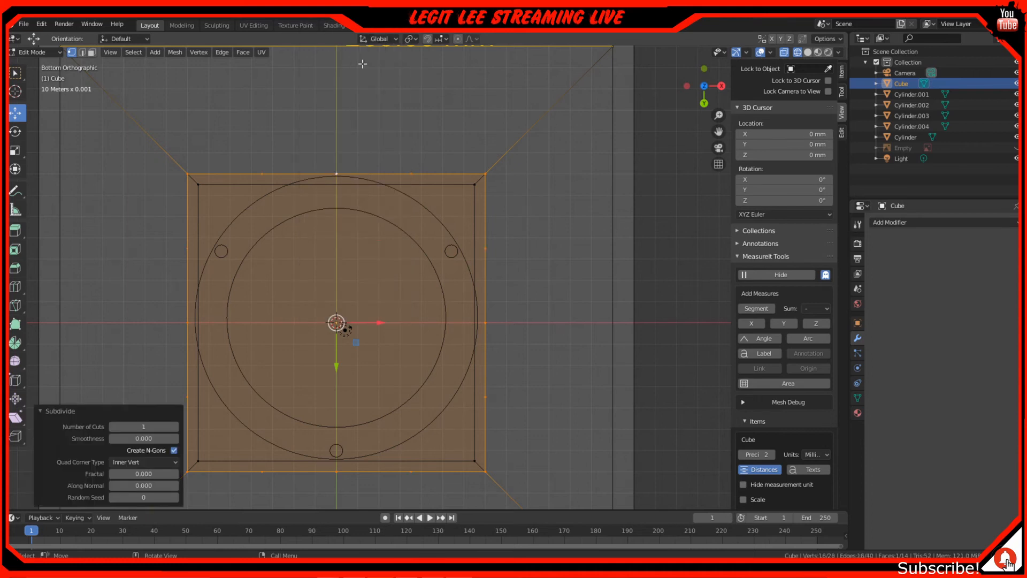
right_click(395, 127)
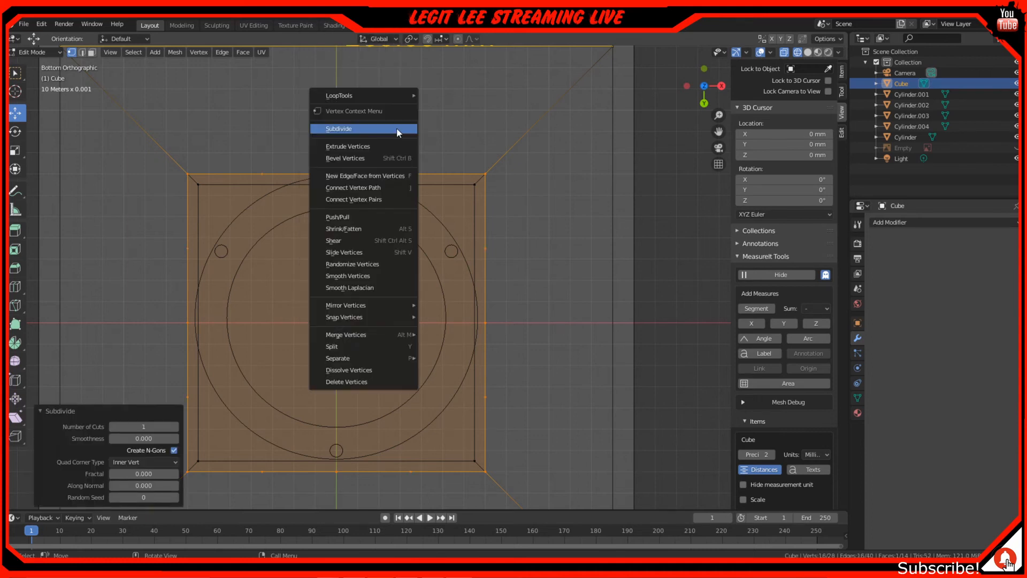
left_click(397, 127)
right_click(396, 127)
left_click(397, 129)
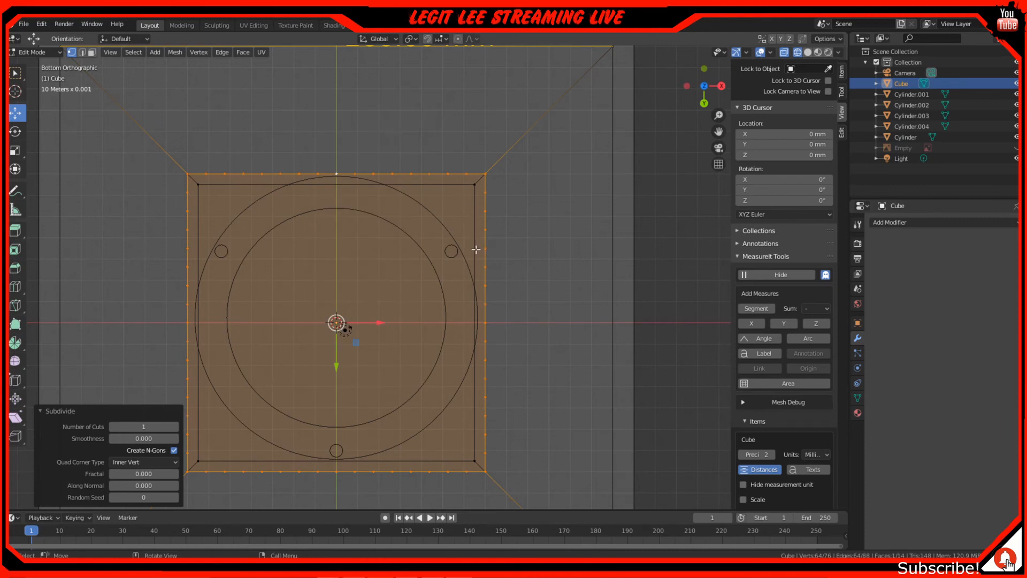
Step: Try to round the subdivided bottom perimeter with LoopTools Circle, using the Best fit method
right_click(506, 289)
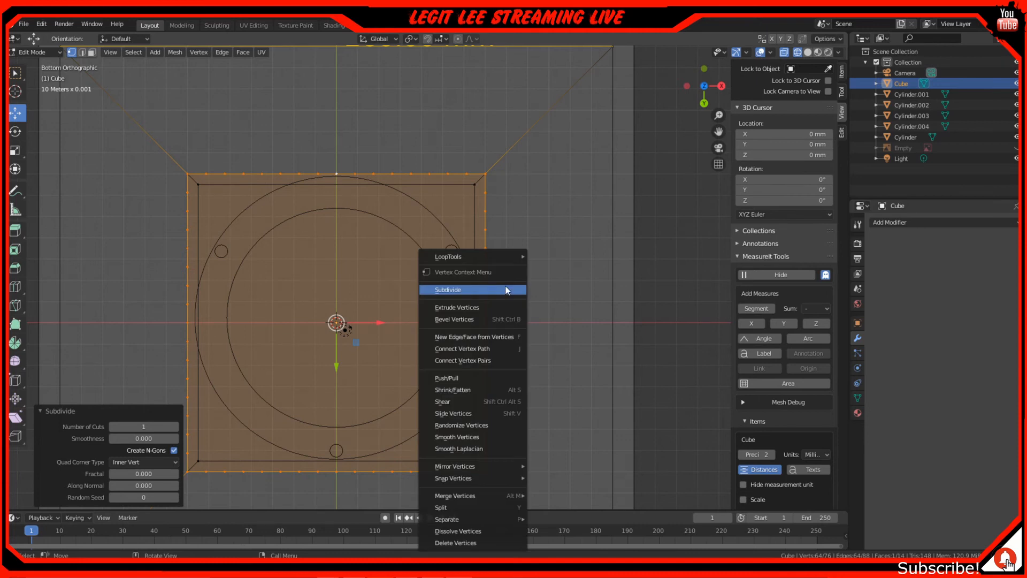
mouse_move(503, 261)
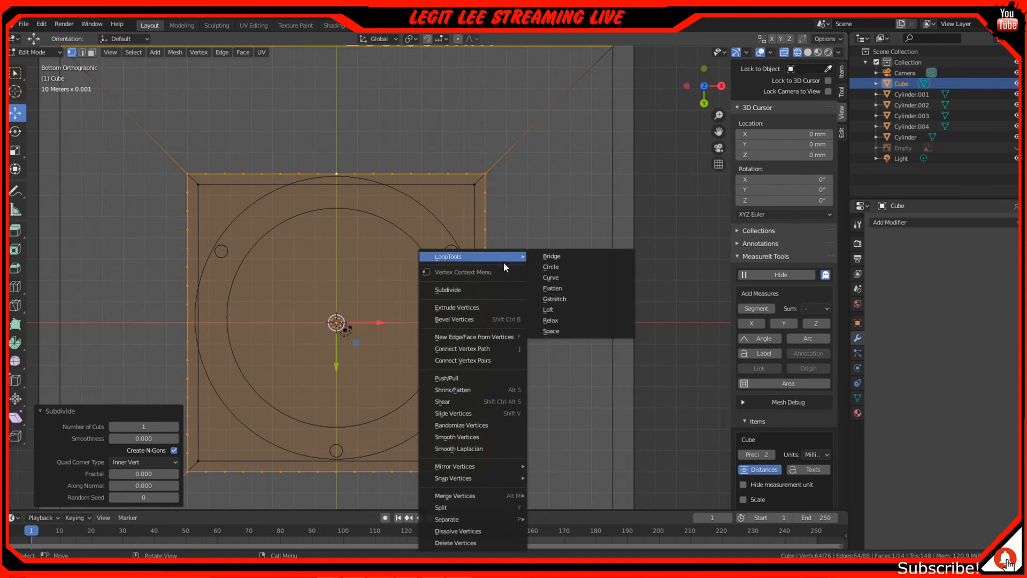
left_click(560, 267)
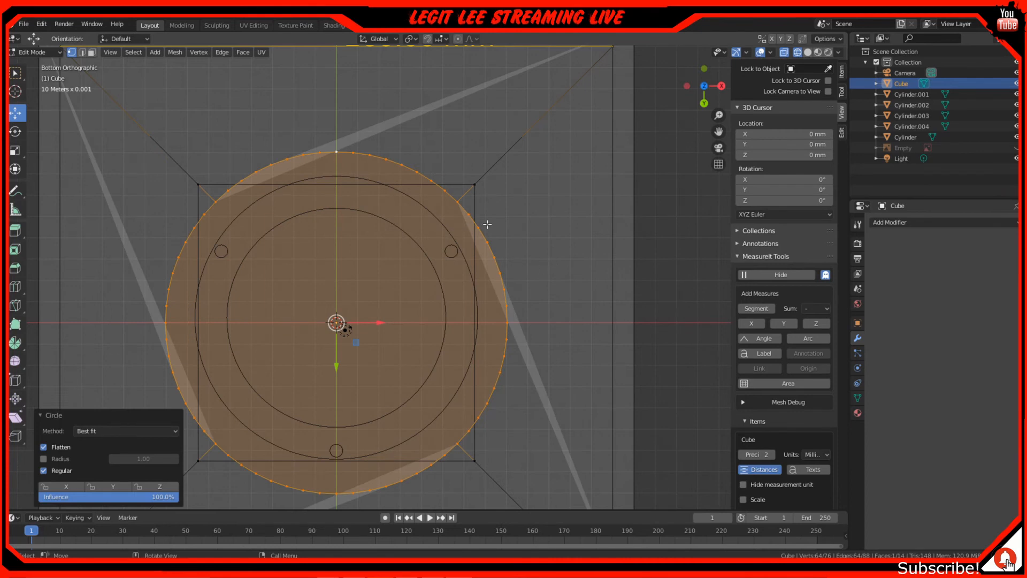
scroll(543, 378, "down", 2)
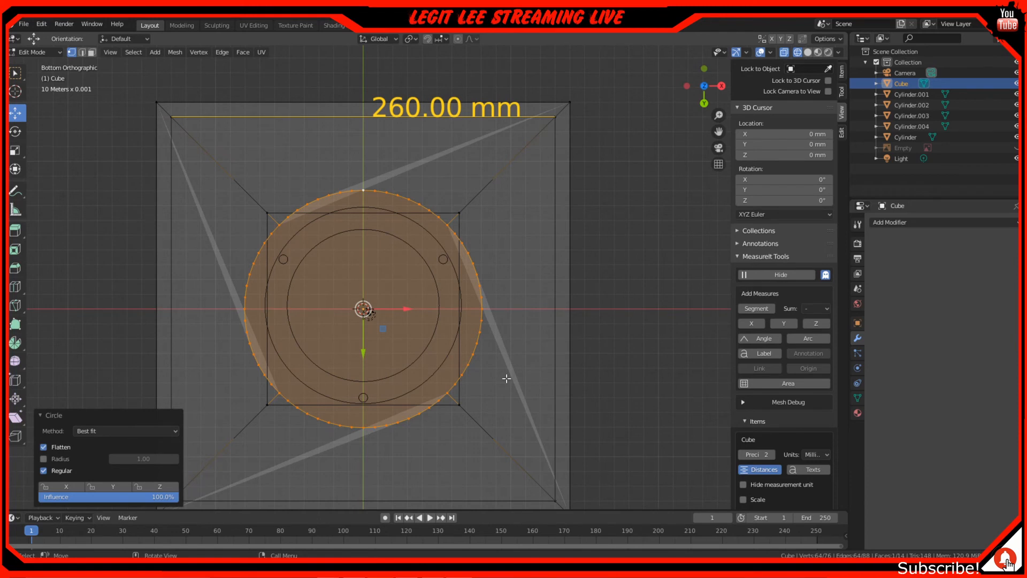
Step: Check the base in Material Preview shading and undo the circle and the perimeter subdivisions
key("z")
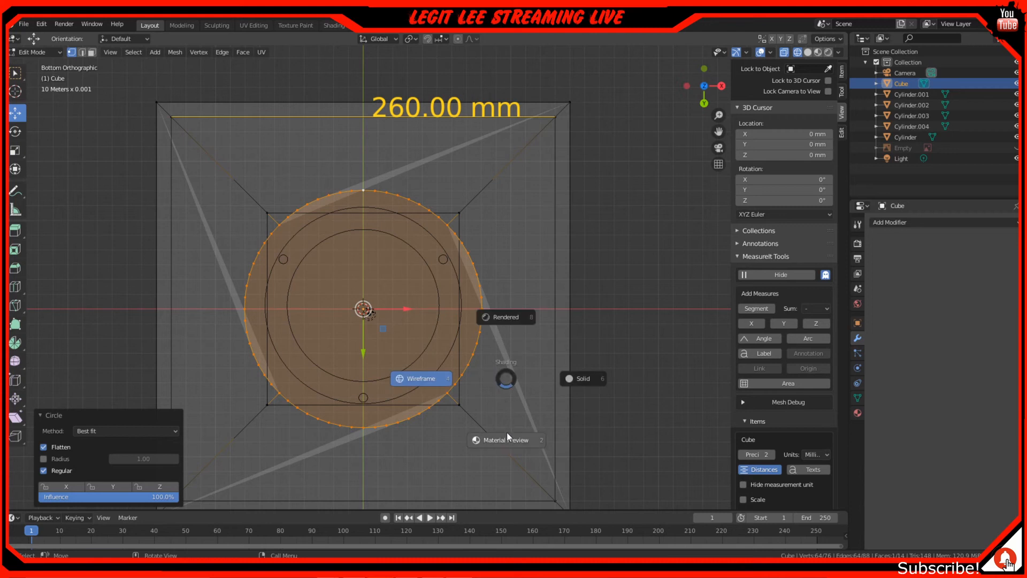
left_click(506, 437)
scroll(487, 394, "down", 1)
scroll(485, 393, "down", 1)
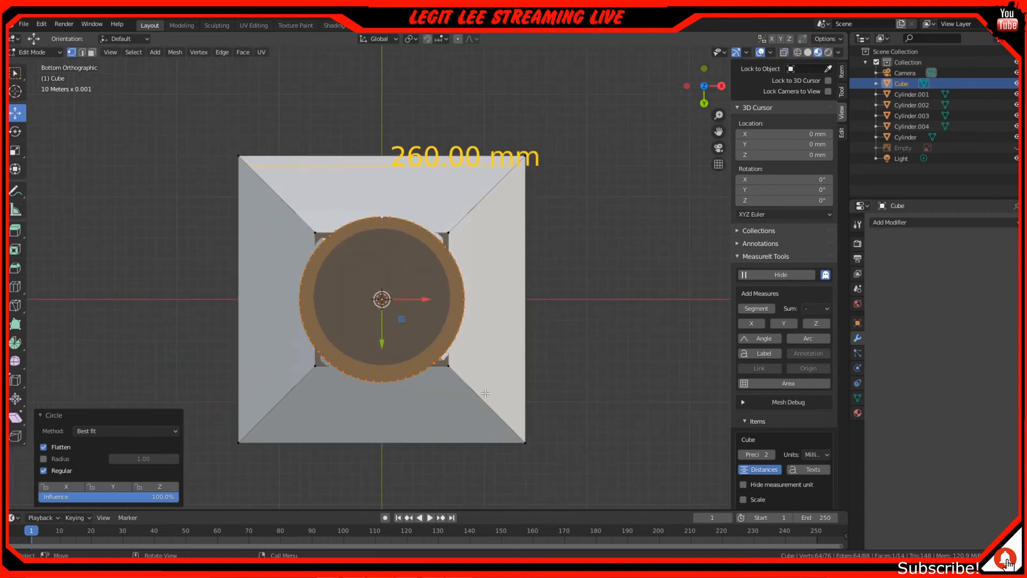
mouse_move(485, 393)
middle_mouse_down()
mouse_move(459, 416)
mouse_move(470, 475)
mouse_move(491, 388)
middle_mouse_up()
key("ctrl+z")
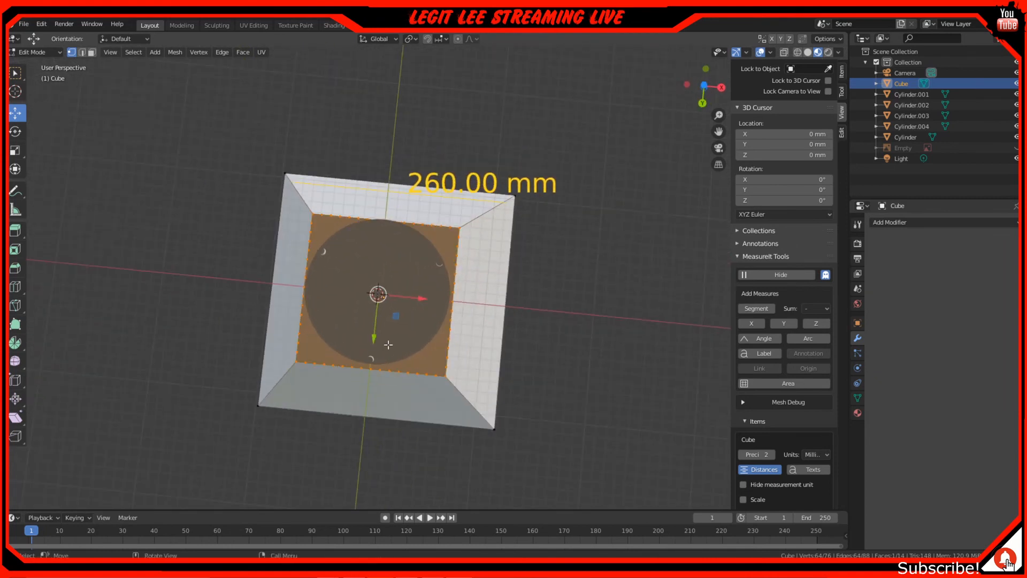
middle_click_drag(388, 345, 403, 438)
key("KP_1")
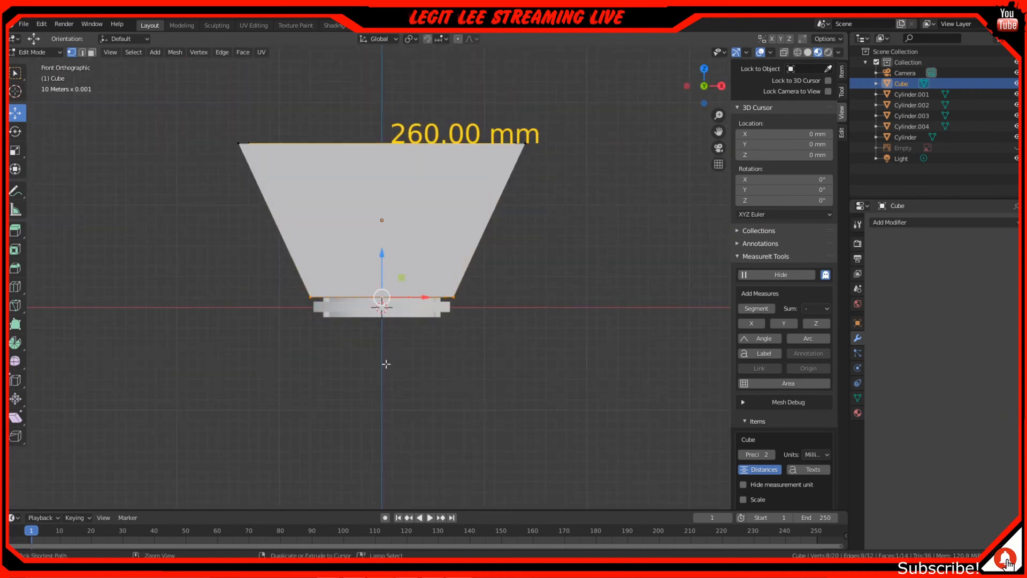
Step: Undo the remaining bottom-perimeter selections and the dissolve of the bottom face's centre vertex
middle_click_drag(386, 365, 379, 259)
key("ctrl+z")
key("ctrl+z")
key("ctrl+z")
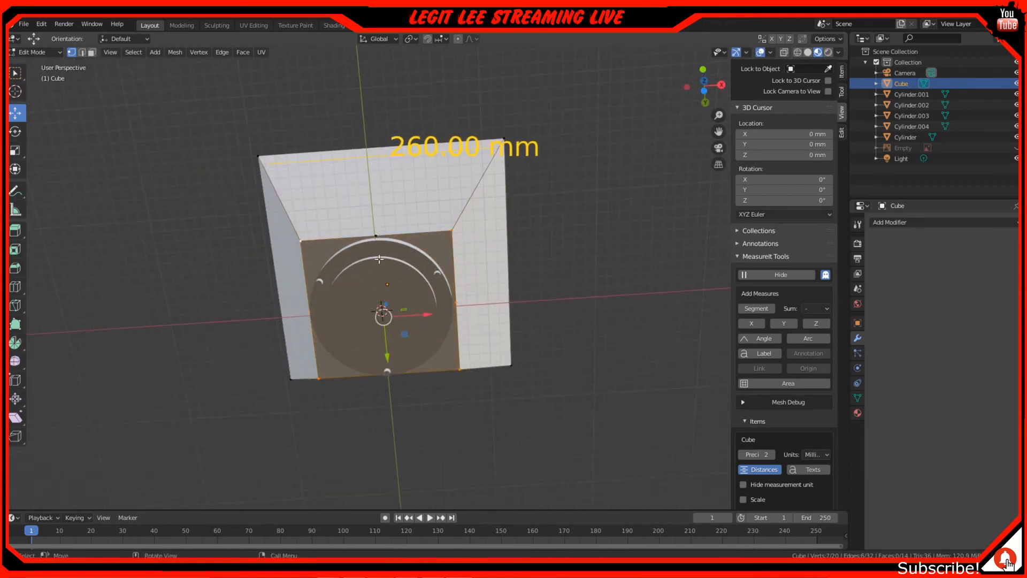
key("ctrl+z")
key("ctrl+z")
key("ctrl+z")
key("ctrl+z")
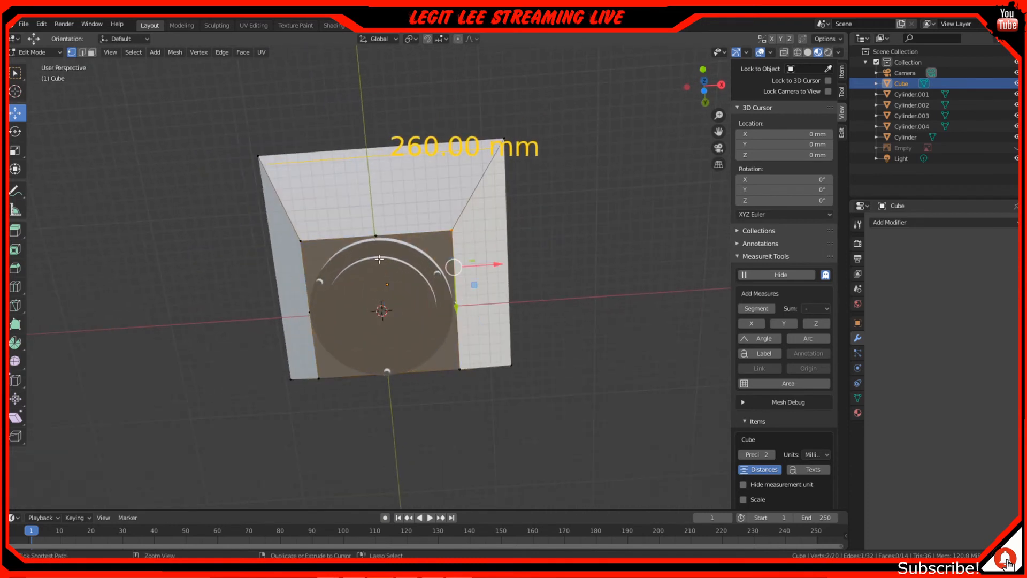
key("ctrl+z")
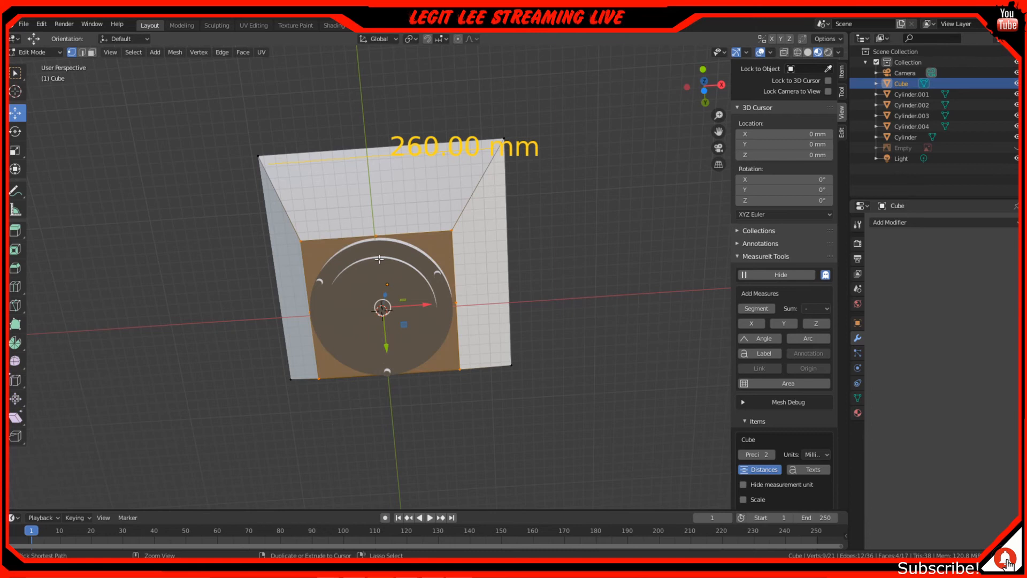
Step: Dissolve the selected edges subdividing the cube's bottom face so that only its four corner vertices remain
key("2")
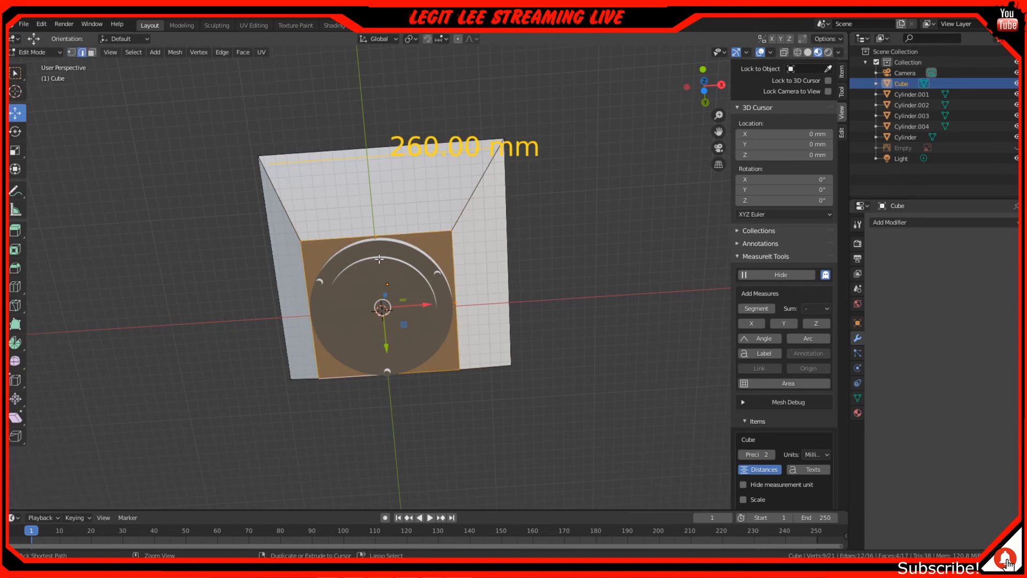
middle_click_drag(380, 302, 378, 271)
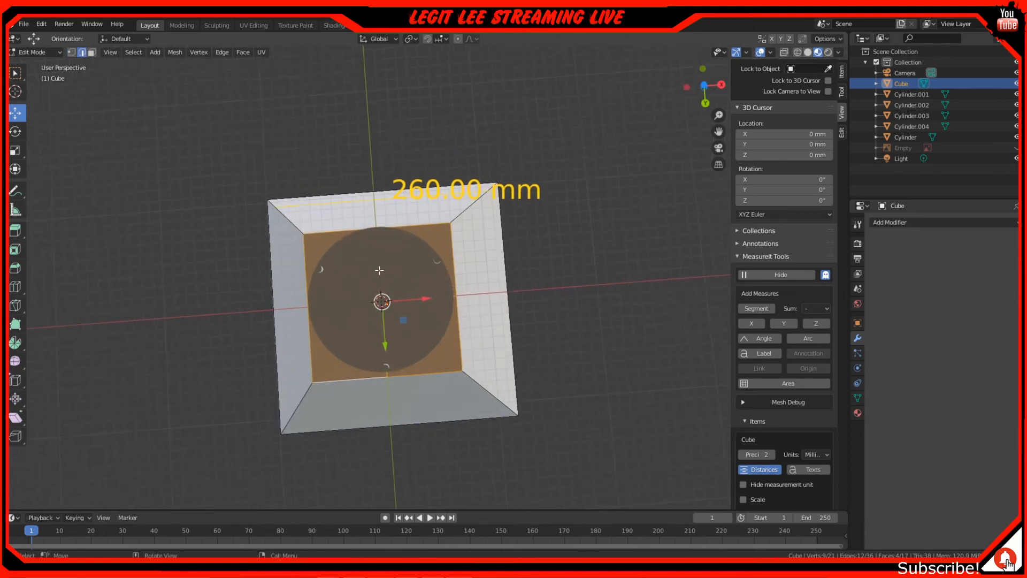
key("ctrl+KP_7")
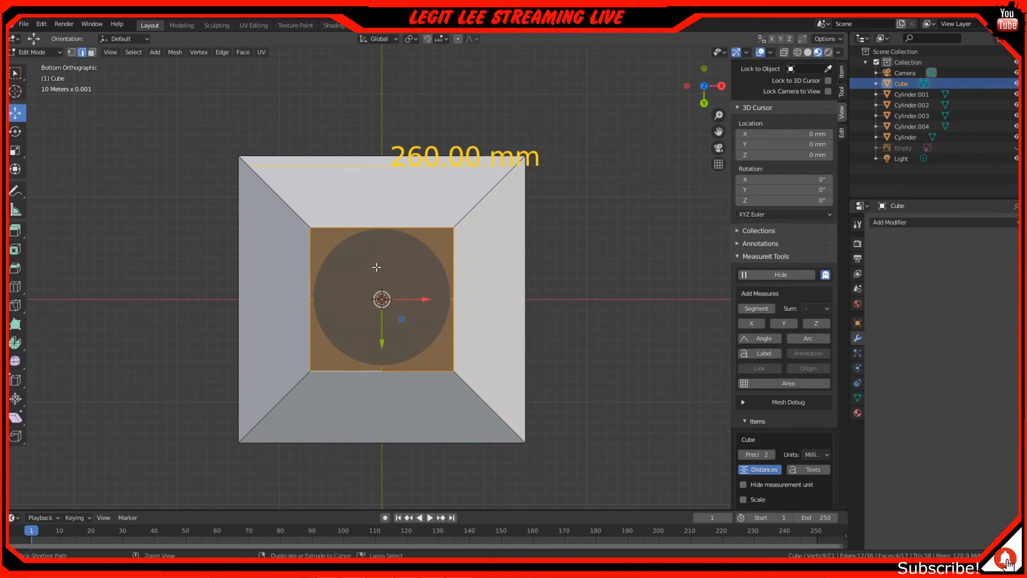
key("ctrl+x")
Step: Leave mesh editing and move the wide ring cylinder up 5 mm in Z against the cube's base
middle_click_drag(375, 259, 385, 371)
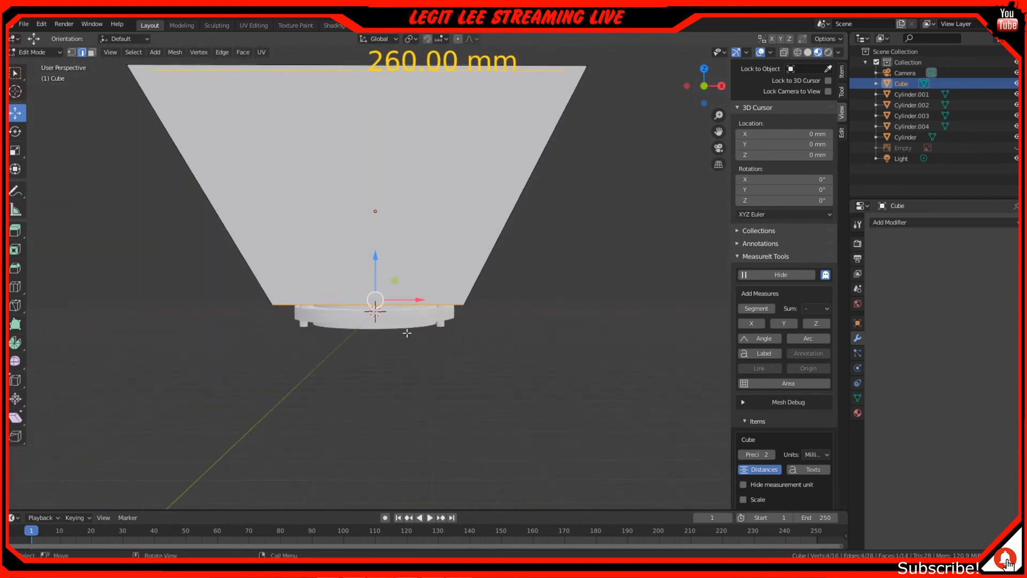
key("KP_1")
scroll(408, 326, "up", 4)
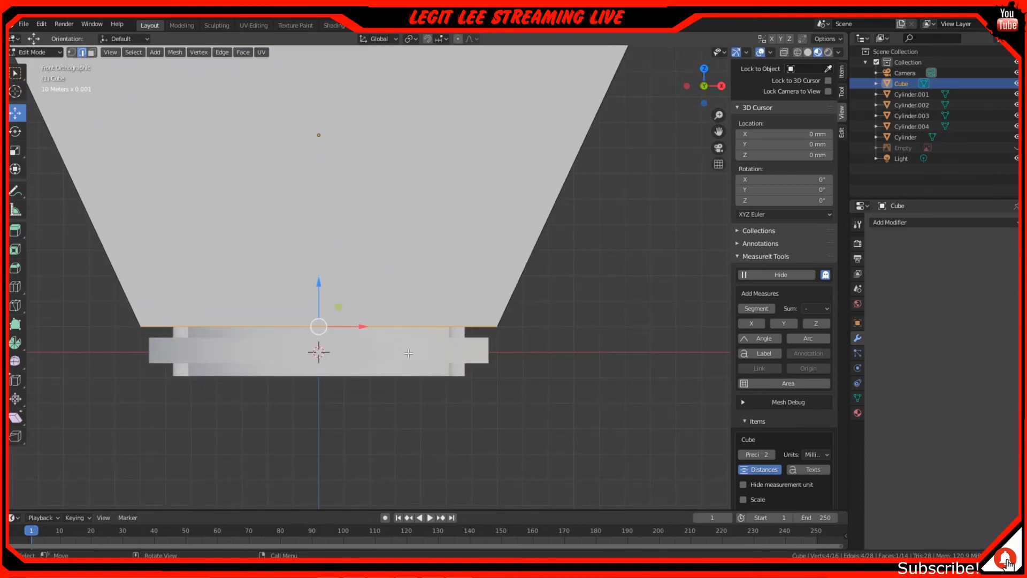
key("Tab")
left_click(409, 353)
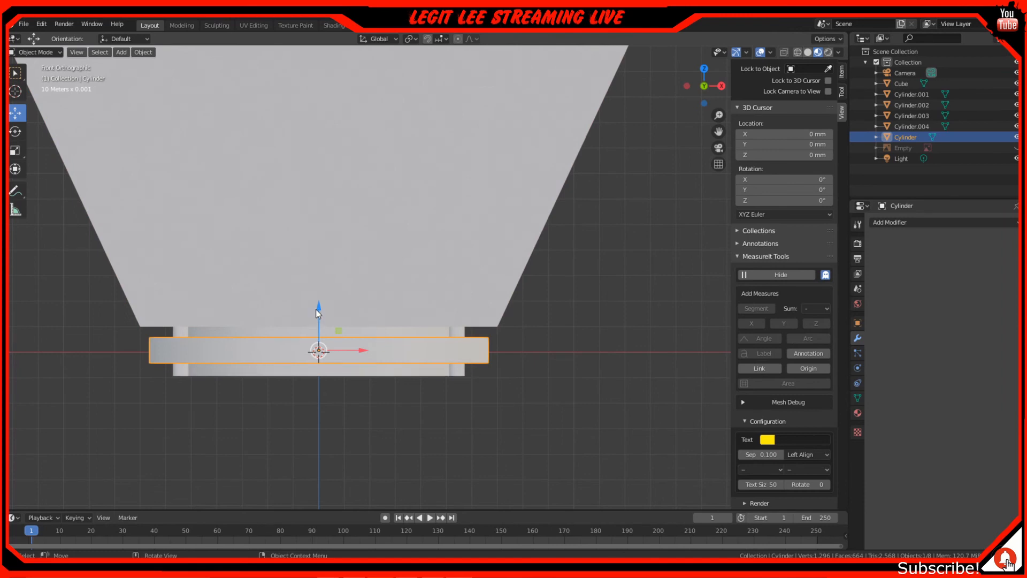
left_click_drag(317, 312, 320, 295)
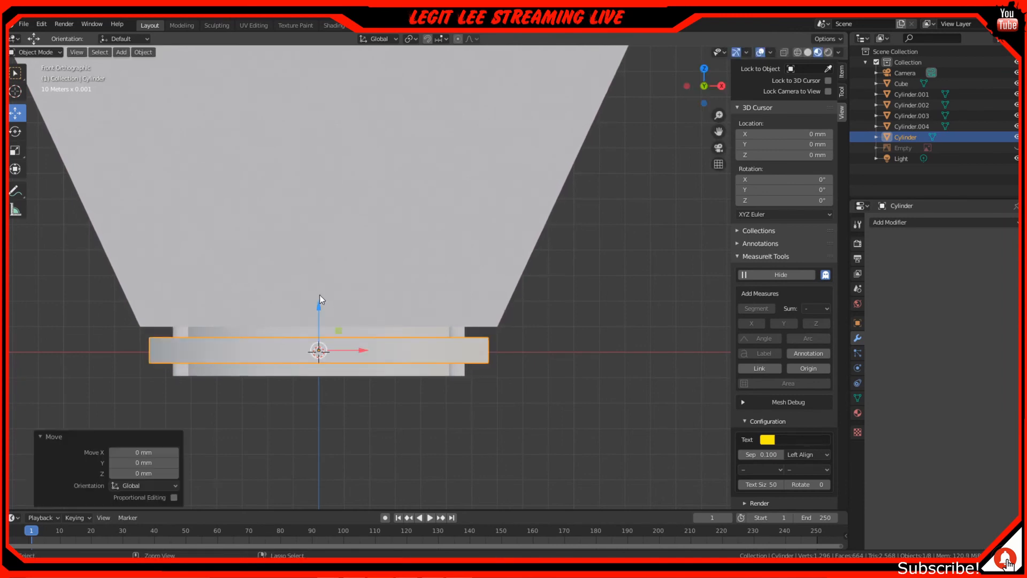
scroll(319, 295, "up", 4)
middle_click_drag(319, 298, 468, 279, "shift")
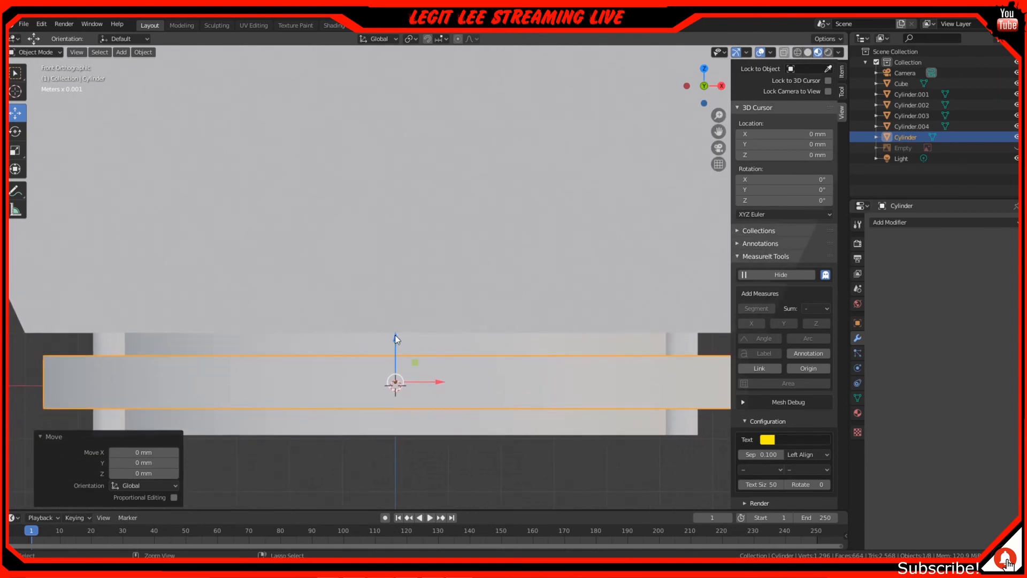
mouse_move(395, 335)
left_mouse_down()
mouse_move(403, 307)
mouse_move(403, 320)
left_mouse_up()
scroll(399, 324, "down", 4)
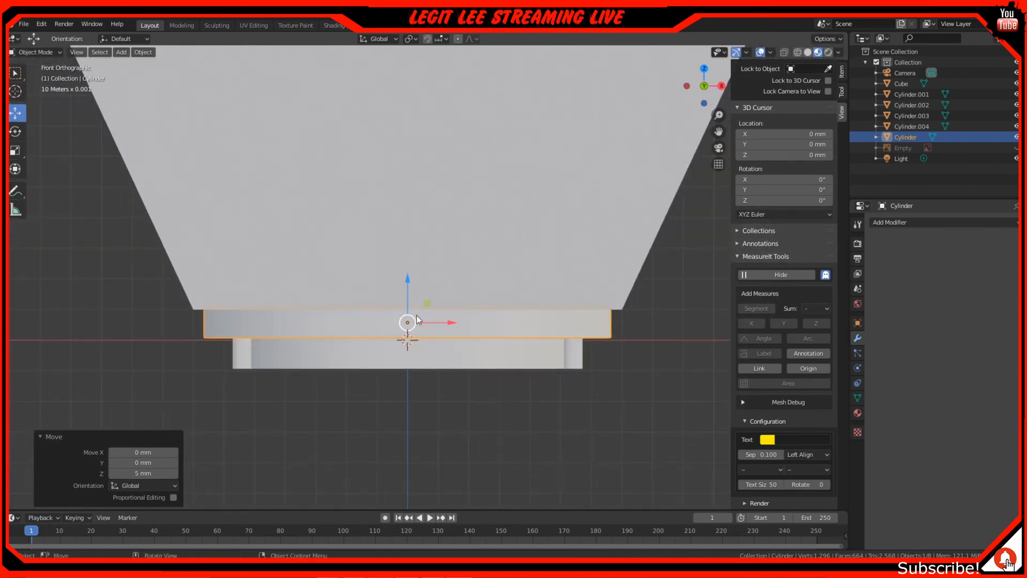
Step: Add a Boolean modifier to the cube, set it to Union with the wide ring cylinder, and apply it
left_click(623, 249)
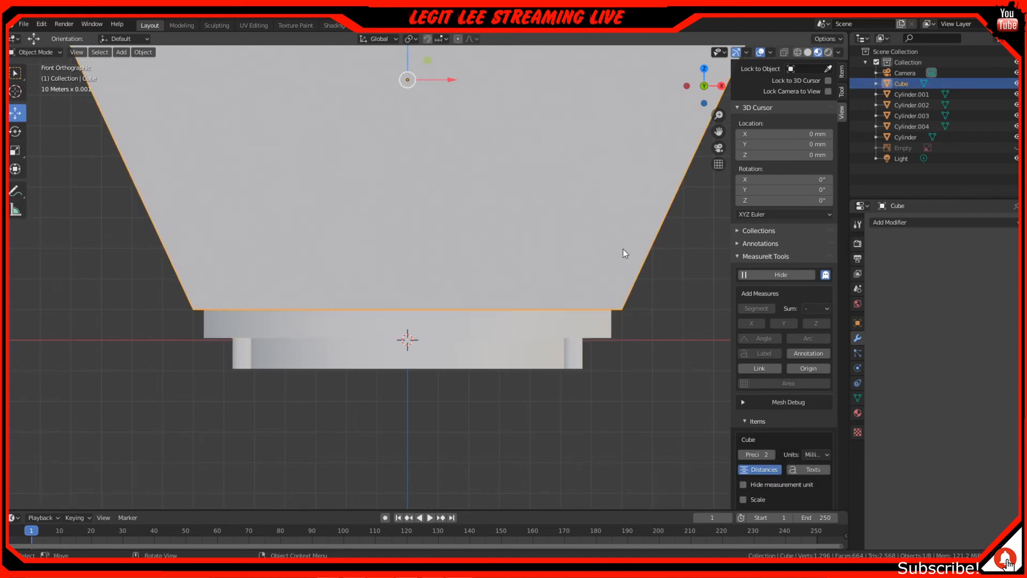
left_click(923, 224)
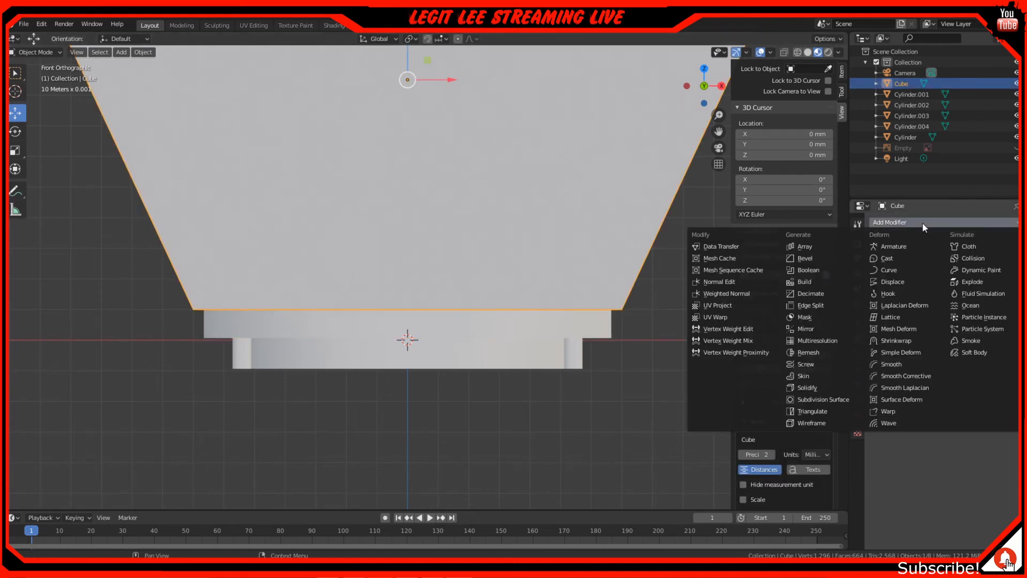
left_click(808, 282)
left_click(1015, 282)
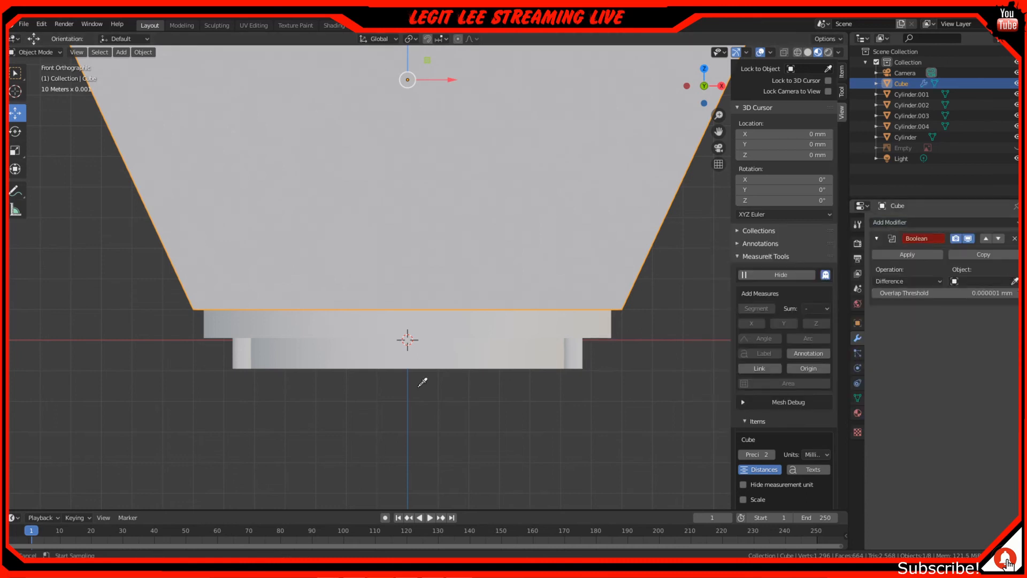
left_click(438, 324)
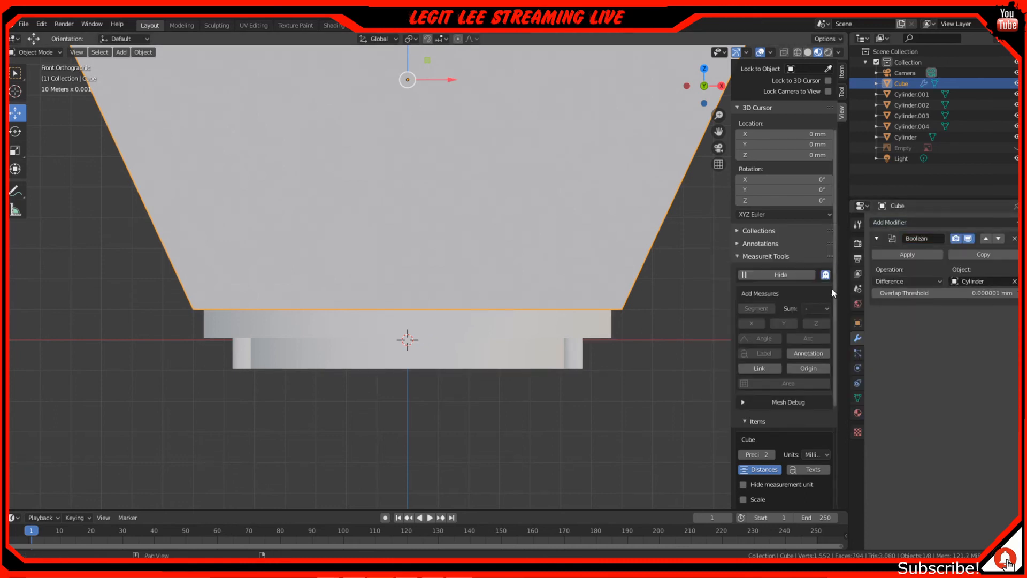
left_click(899, 281)
left_click(888, 305)
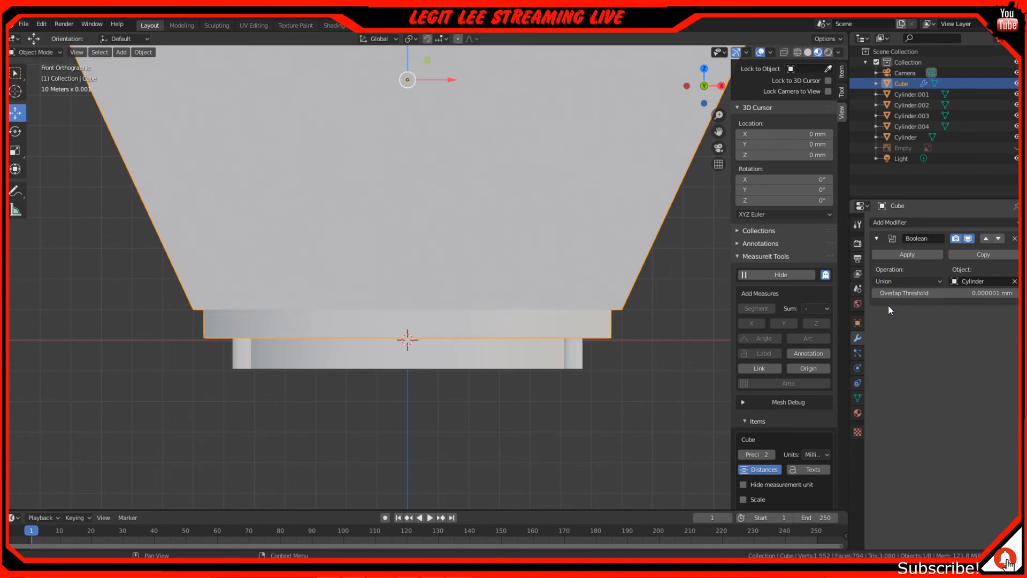
left_click(907, 255)
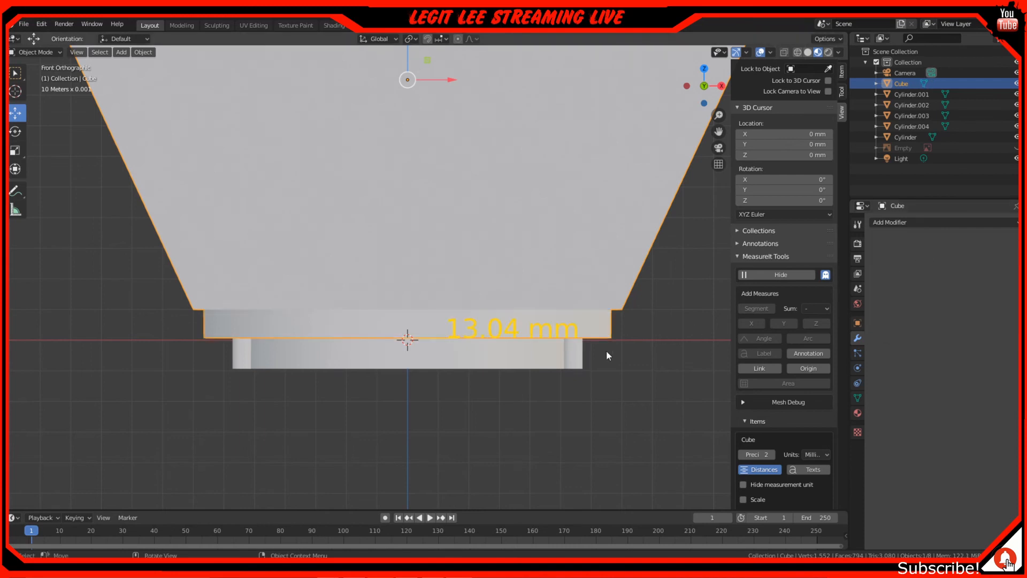
Step: Delete the separate wide ring cylinder left over from the union and reselect the cube
left_click(605, 326)
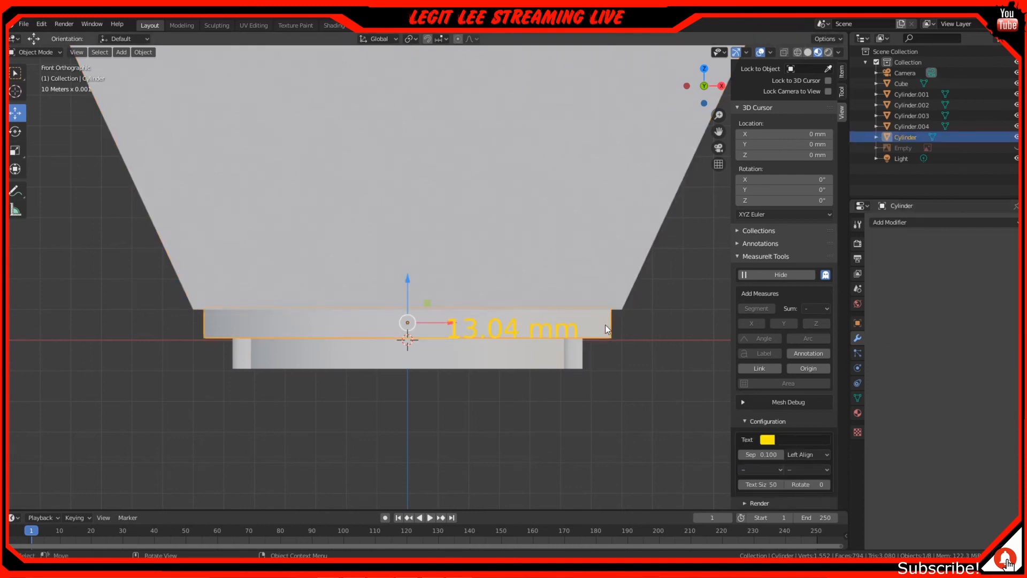
key("x")
left_click(605, 325)
left_click(593, 310)
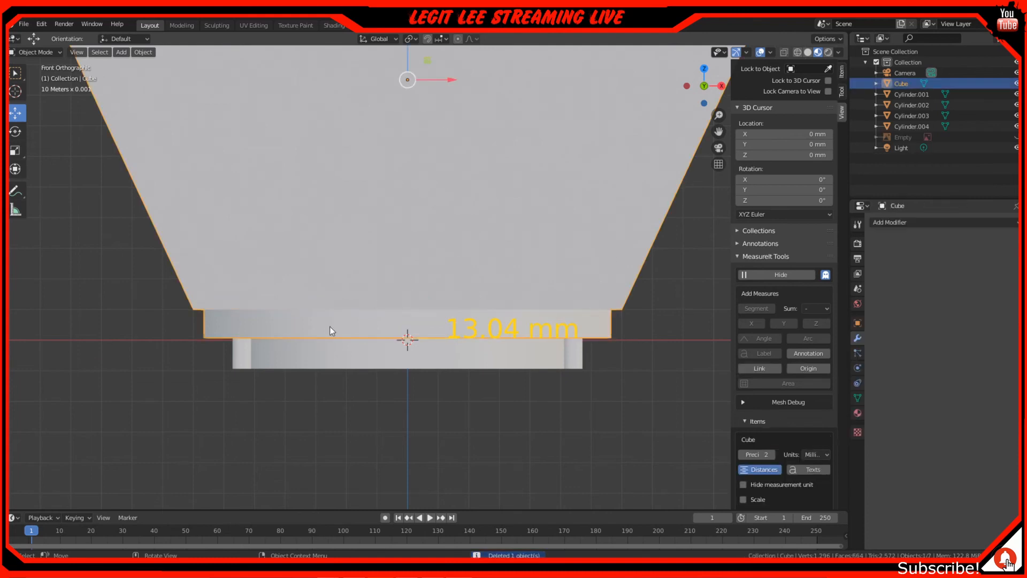
Step: Select the three screw-hole cylinders beneath the base and join them into one object
middle_click_drag(280, 376, 272, 323)
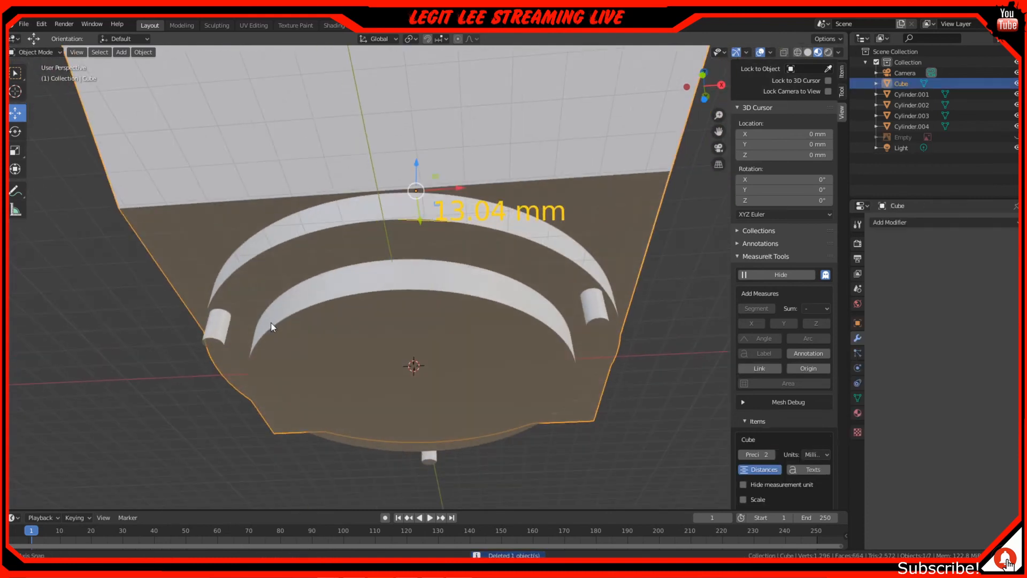
left_click(212, 337)
left_click(593, 310, "shift")
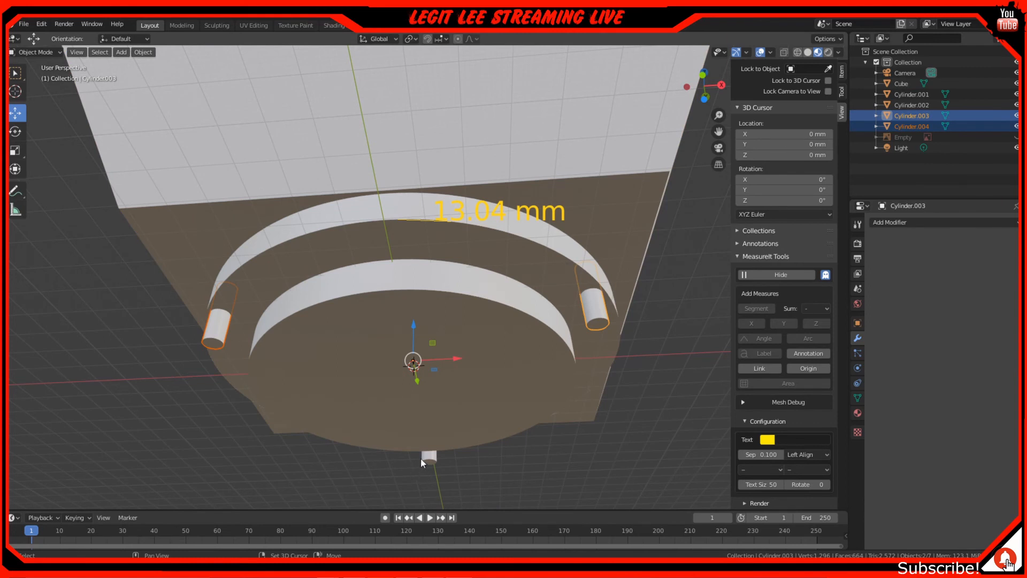
left_click(429, 457, "shift")
right_click(431, 459)
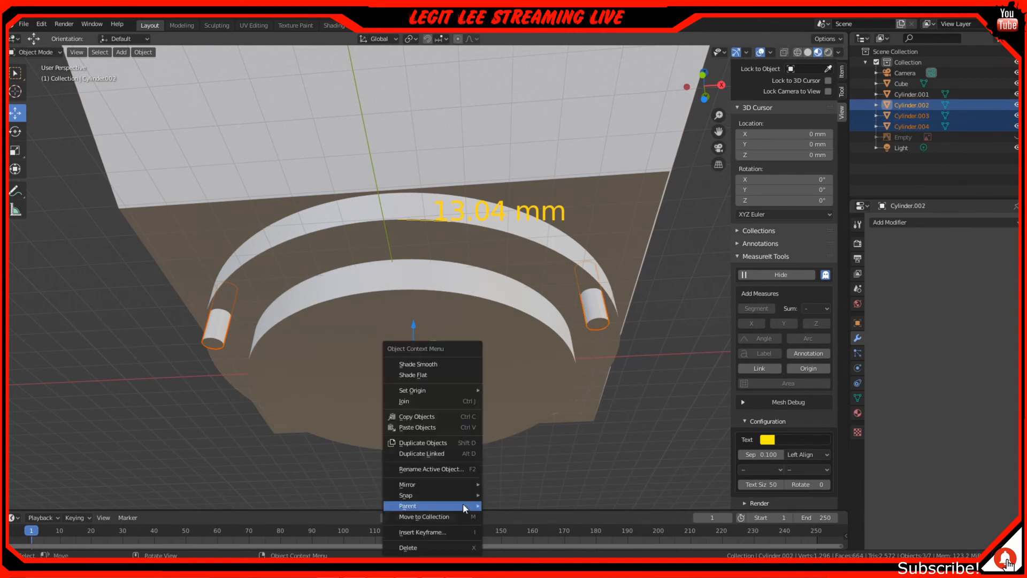
left_click(426, 401)
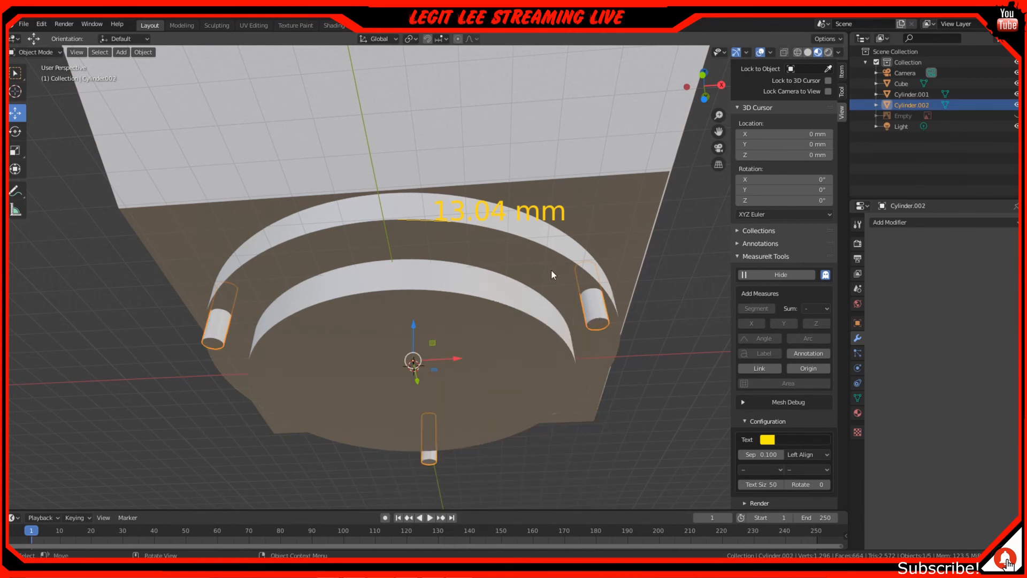
Step: Apply a Boolean Difference modifier to the cube using the joined screw-hole cylinders as the cutting object
left_click(574, 189)
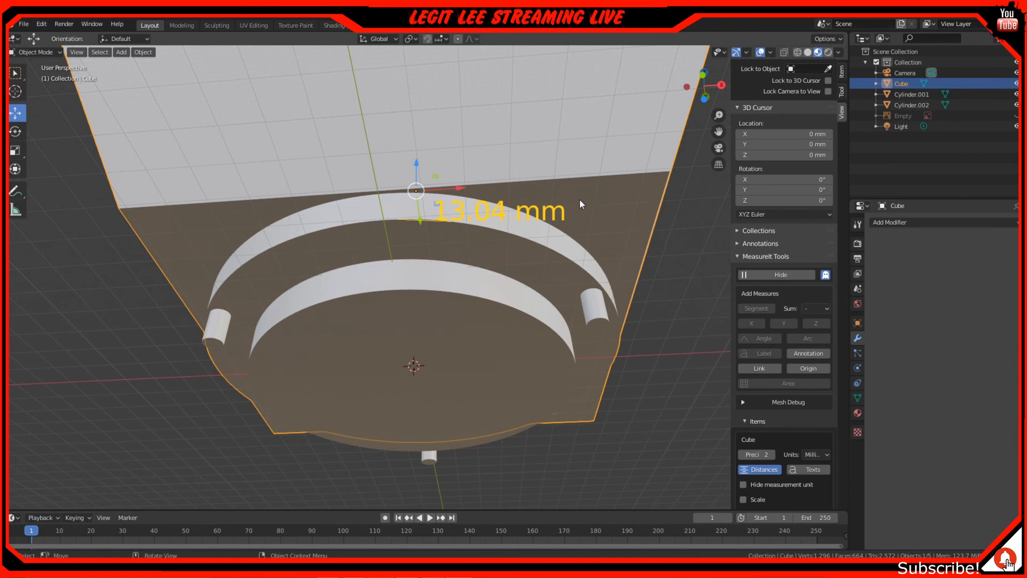
left_click(916, 223)
left_click(808, 270)
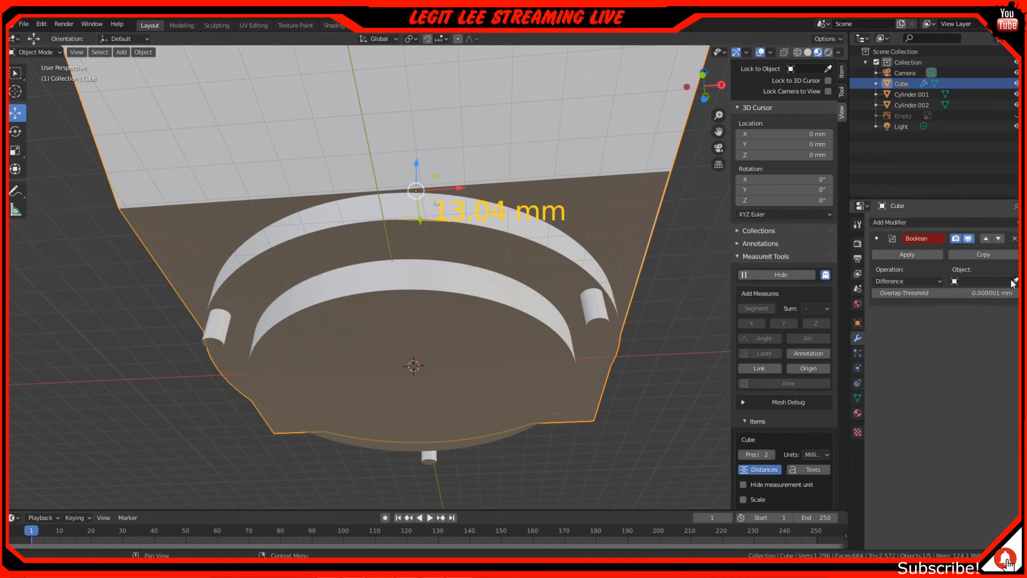
left_click(1014, 281)
left_click(594, 309)
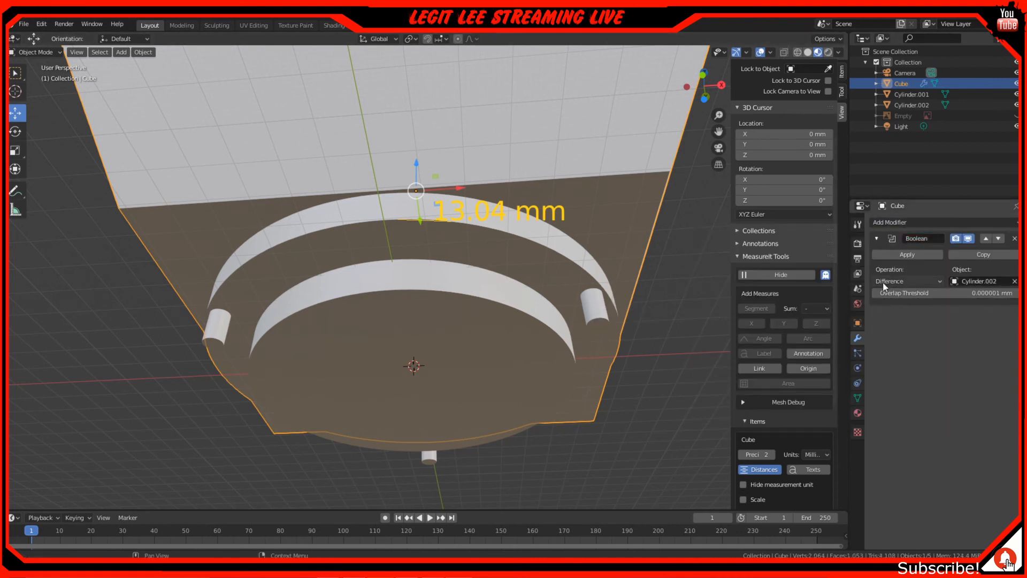
left_click(907, 256)
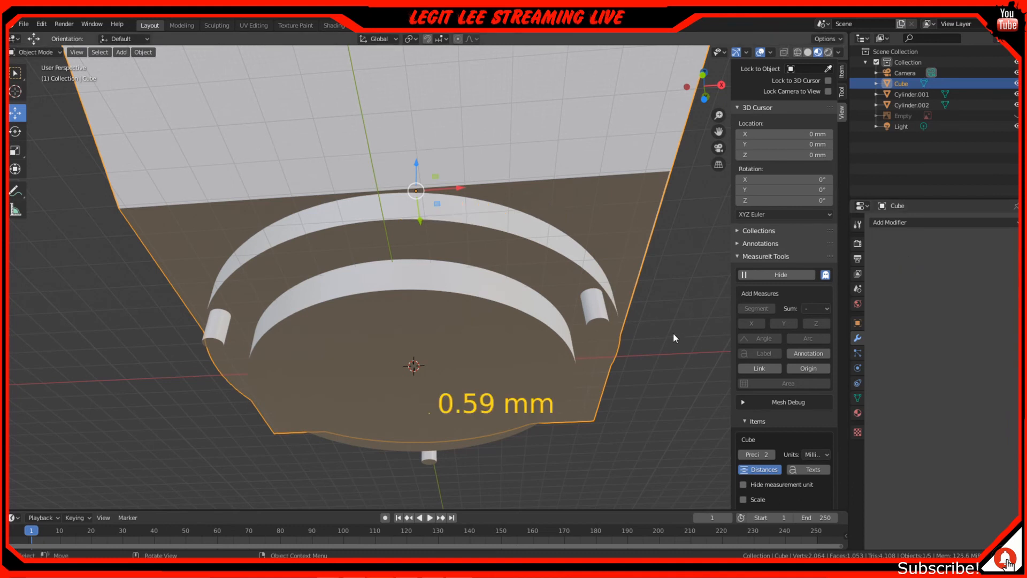
Step: Delete the joined screw-hole cylinders and inspect the holes from below
left_click(605, 322)
key("x")
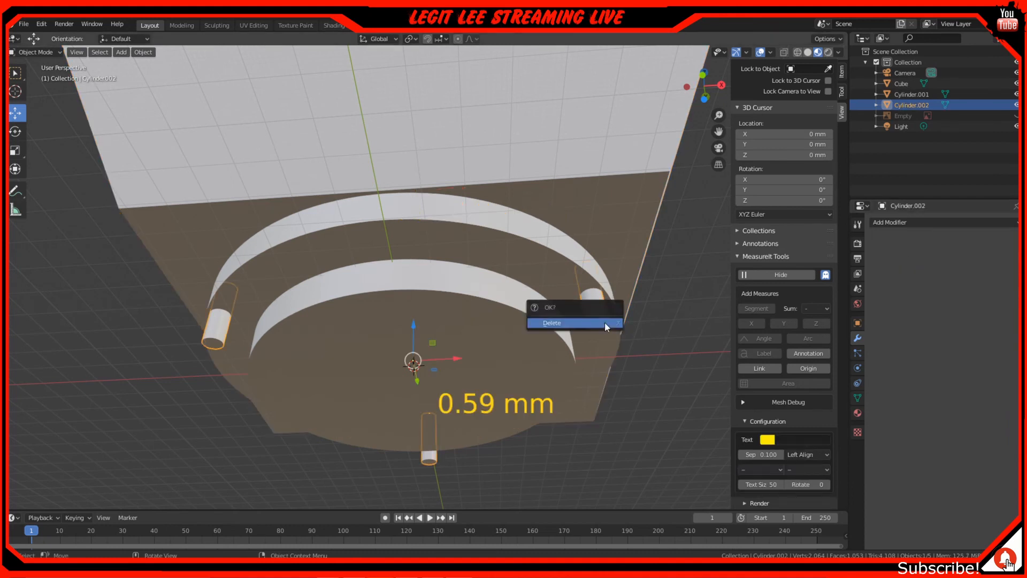
left_click(605, 321)
middle_click_drag(604, 322, 531, 284)
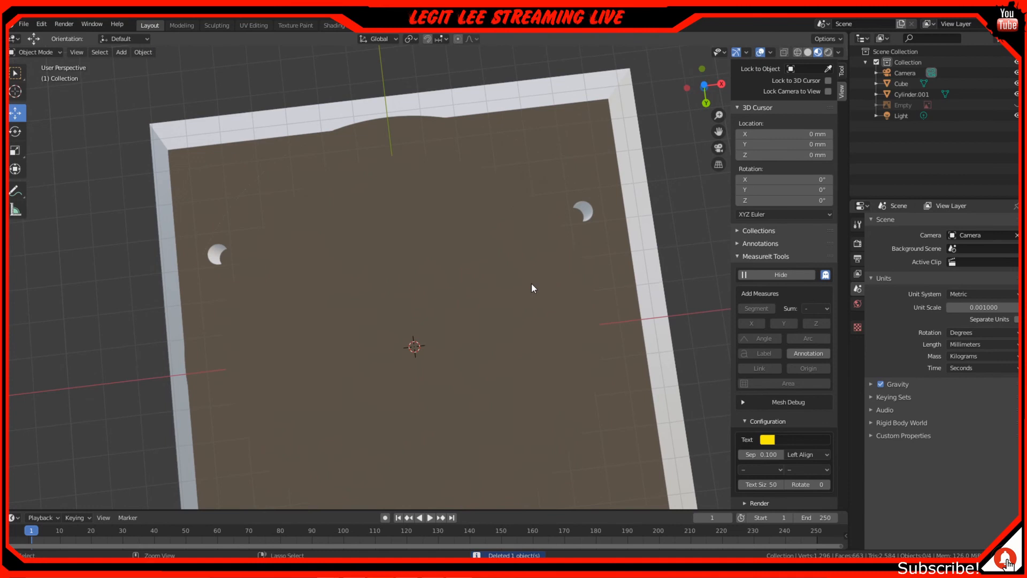
Step: Undo the cylinder deletion, the Boolean Difference and the joining of the three screw-hole cylinders
key("ctrl+z")
key("ctrl+z")
key("ctrl+z")
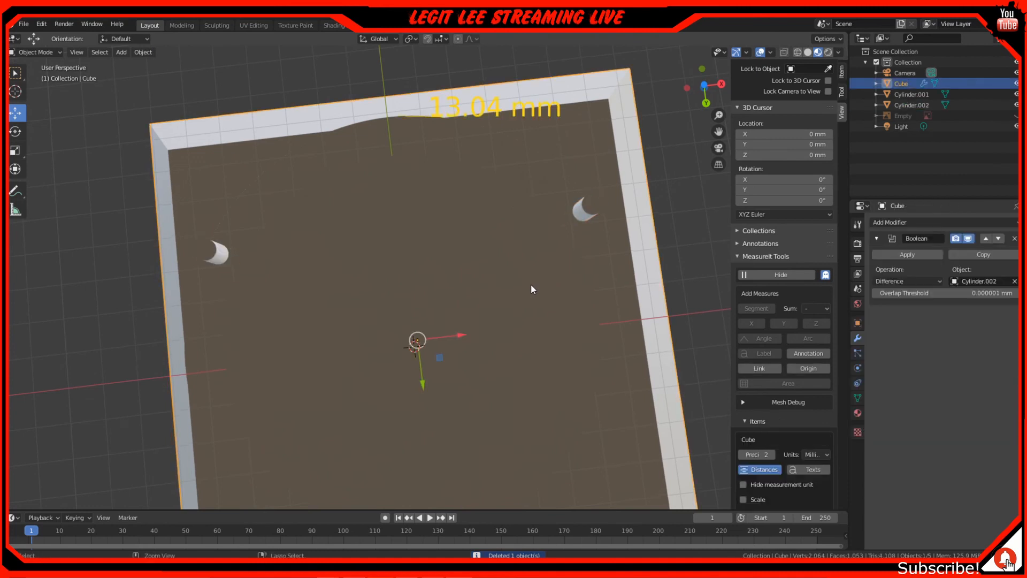
middle_click_drag(530, 287, 538, 396)
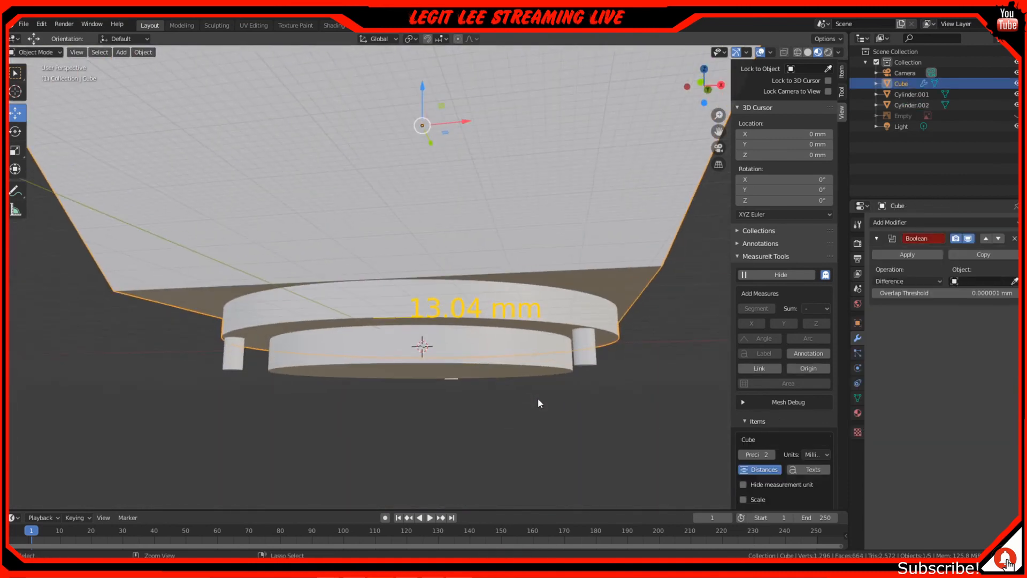
key("ctrl+z")
key("ctrl+z")
key("ctrl+z")
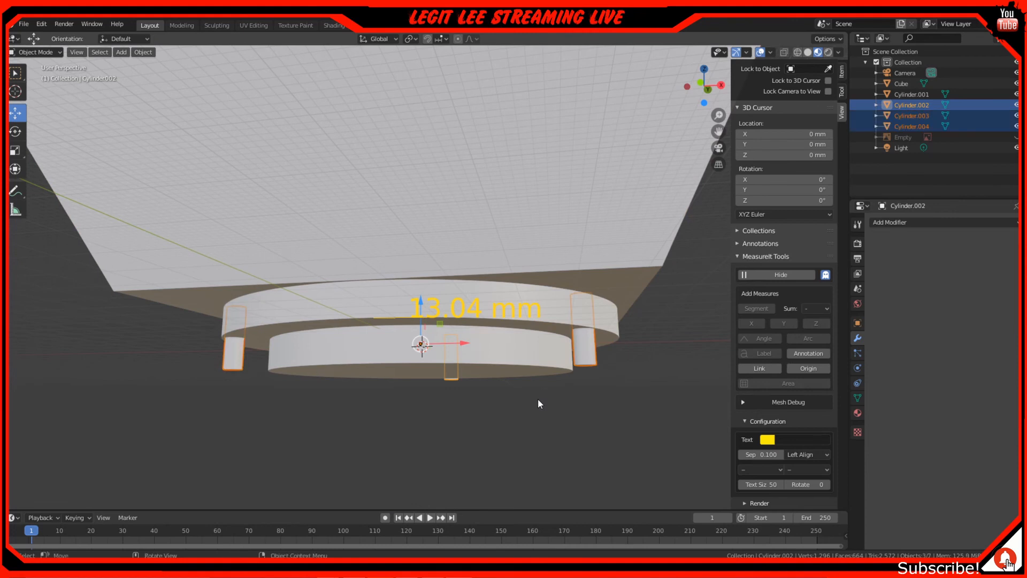
Step: Set the Z dimension of each of the three screw-hole cylinders to 100 mm
left_click(842, 71)
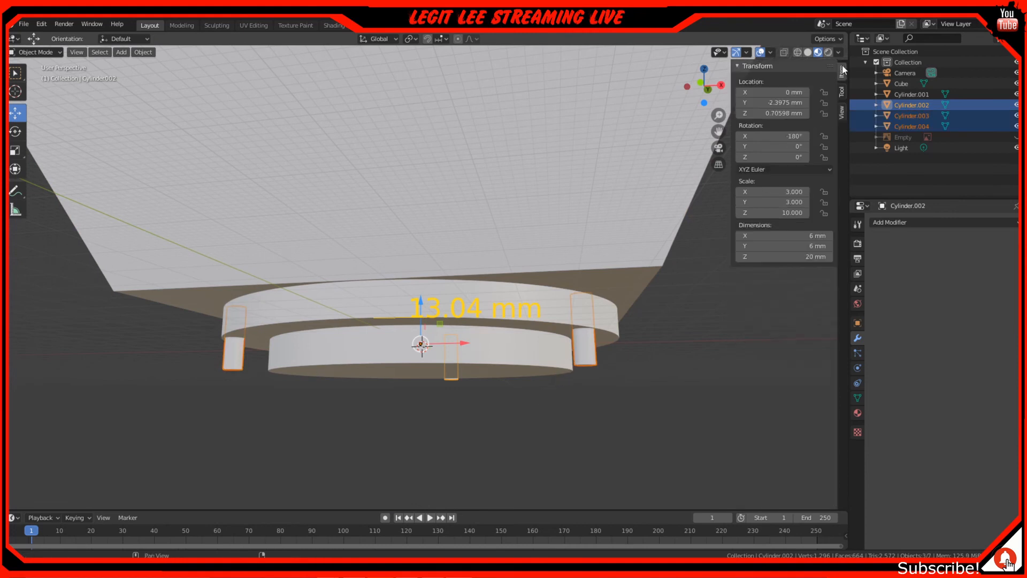
left_click(598, 341)
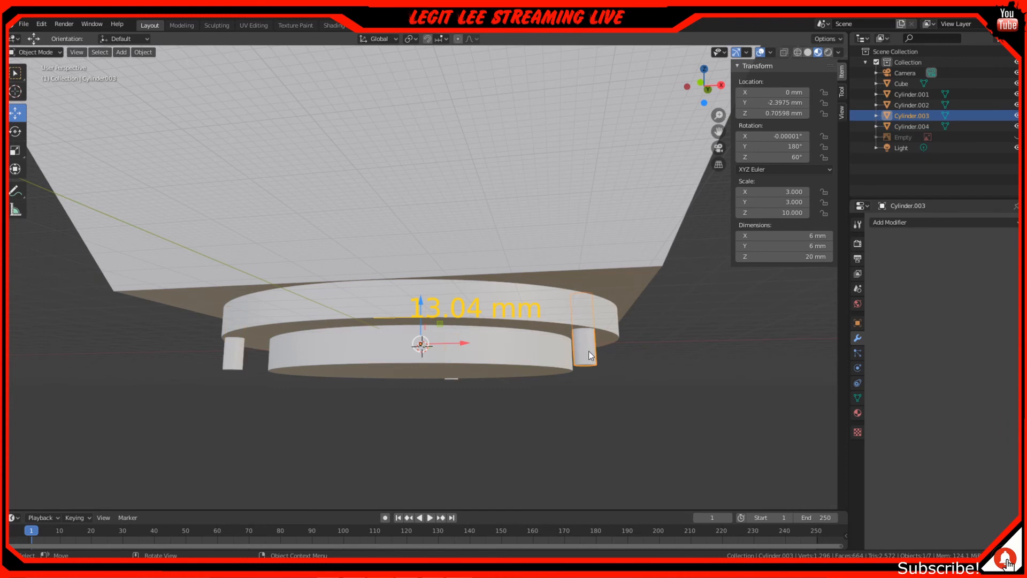
left_click(810, 256)
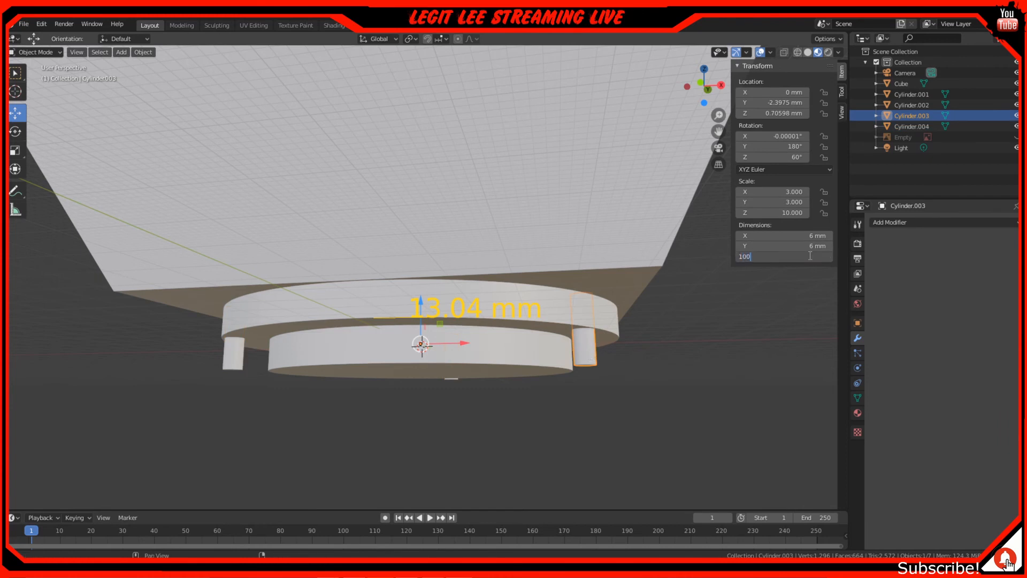
key("Tab")
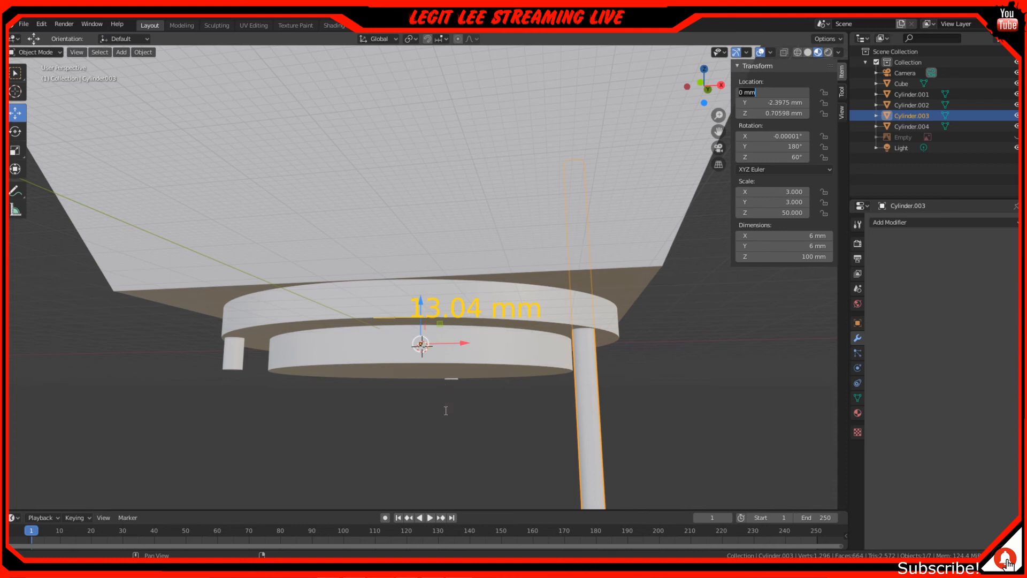
key("Return")
middle_click_drag(442, 426, 465, 466)
left_click(462, 479)
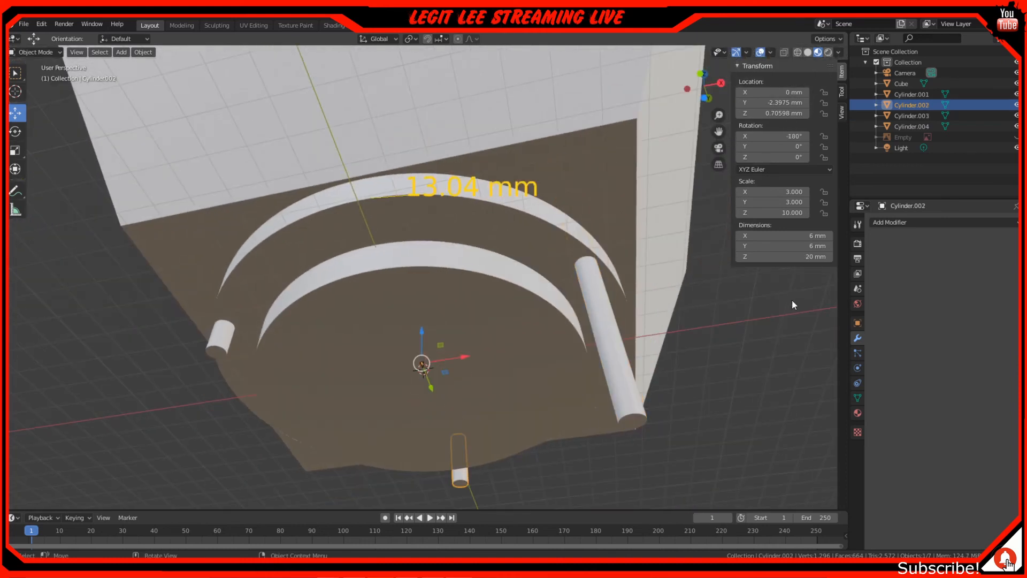
left_click(793, 258)
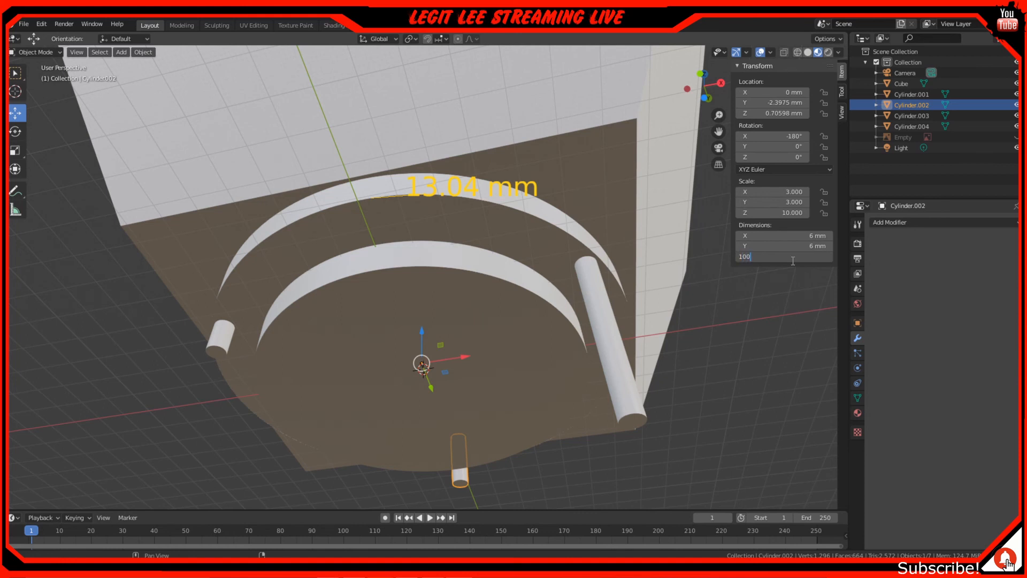
key("Return")
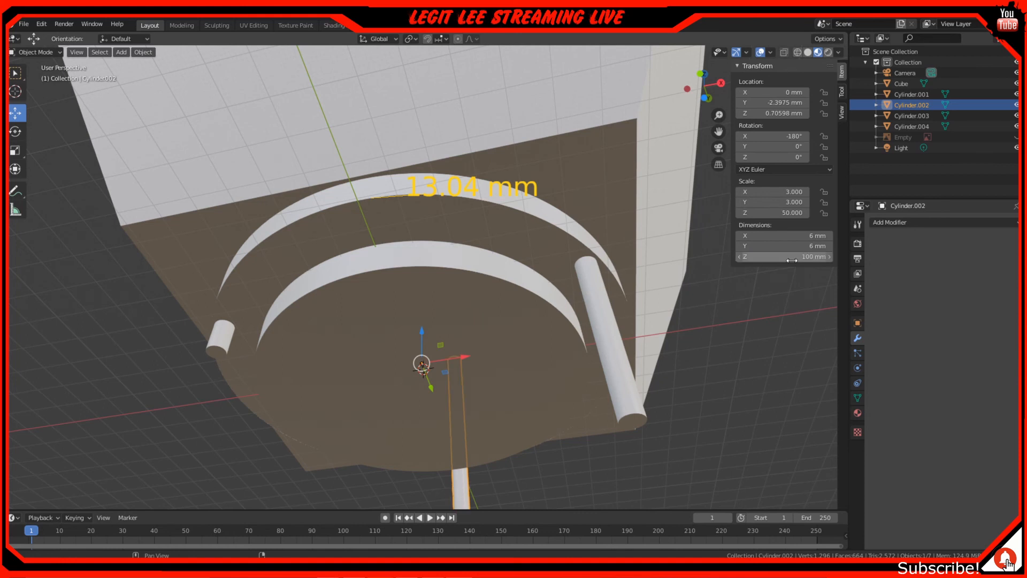
left_click(219, 342)
left_click(819, 258)
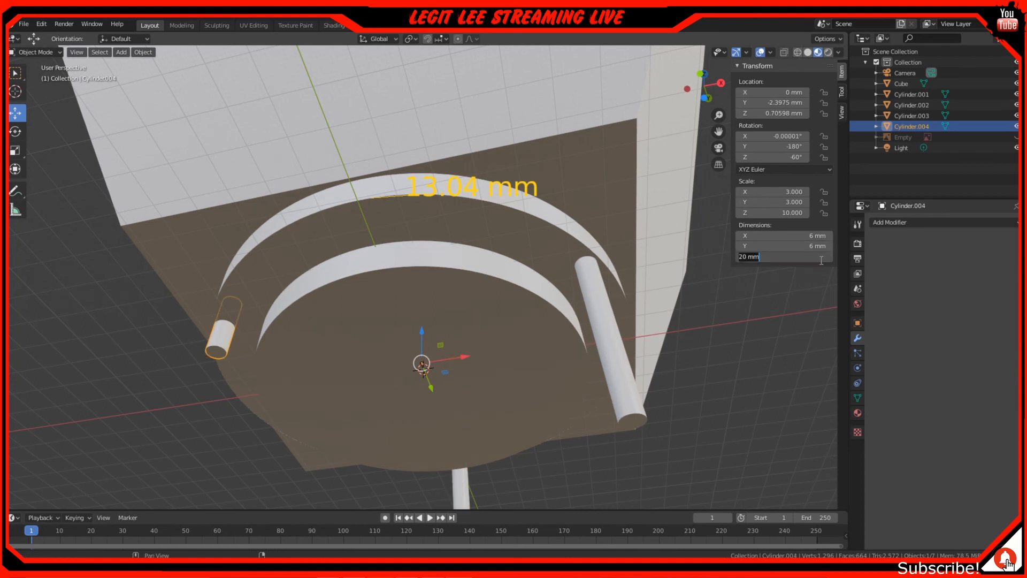
key("Return")
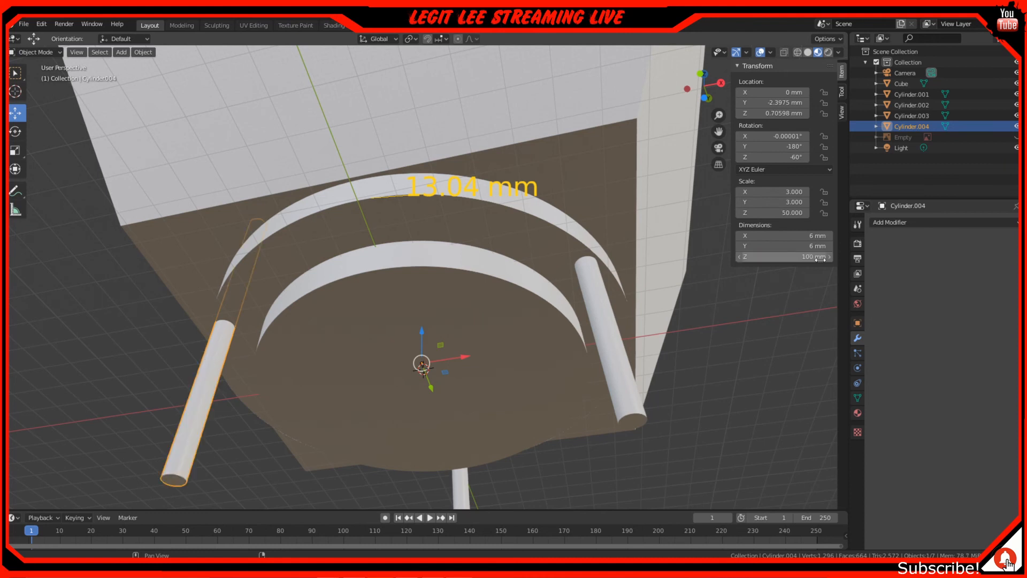
Step: Set the Z dimension of the large central cylinder to 100 mm
left_click(541, 325)
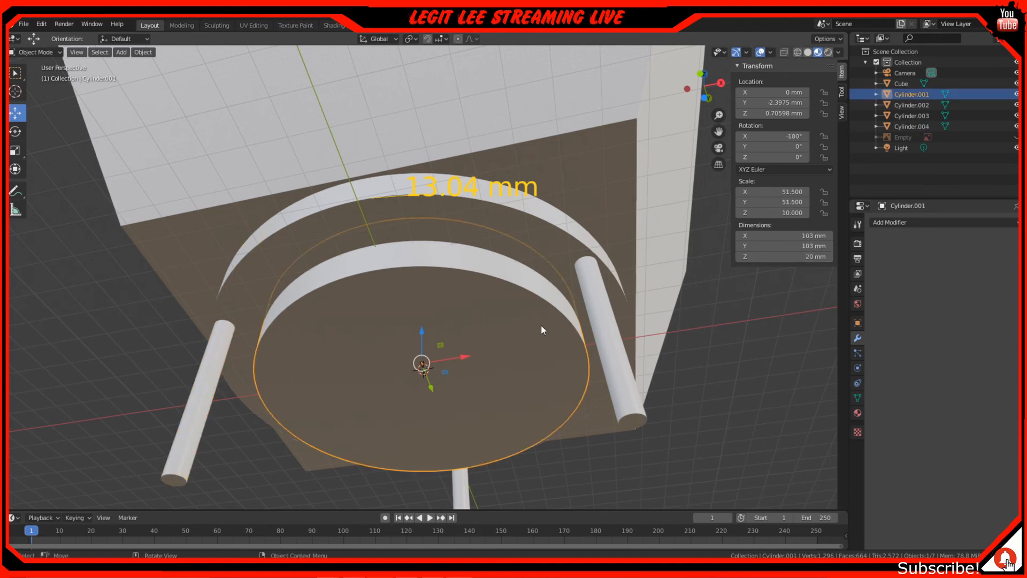
left_click(812, 257)
type("100")
key("Return")
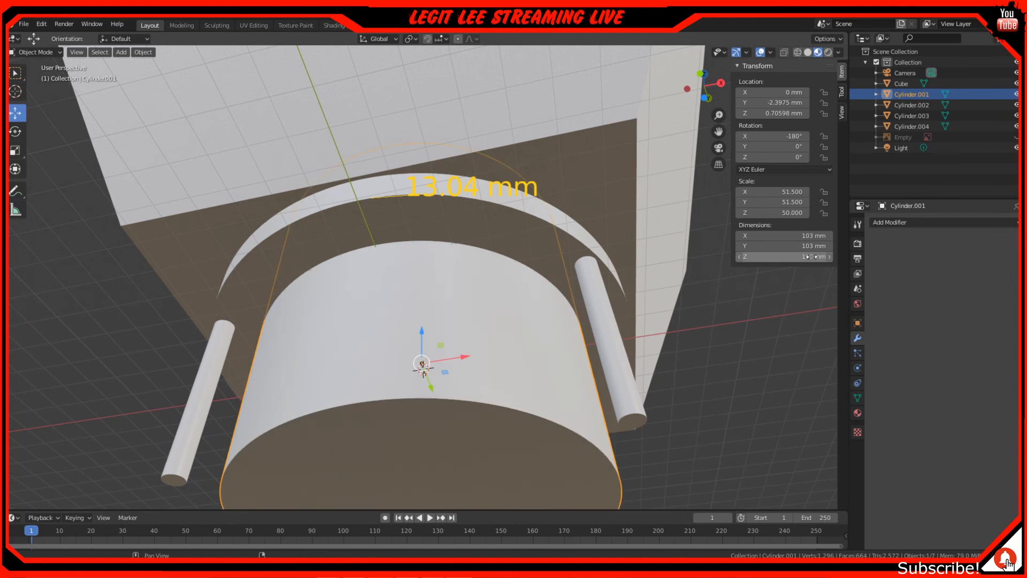
Step: Select the three lengthened screw-hole cylinders and join them into one object
left_click(613, 329)
left_click(218, 385, "shift")
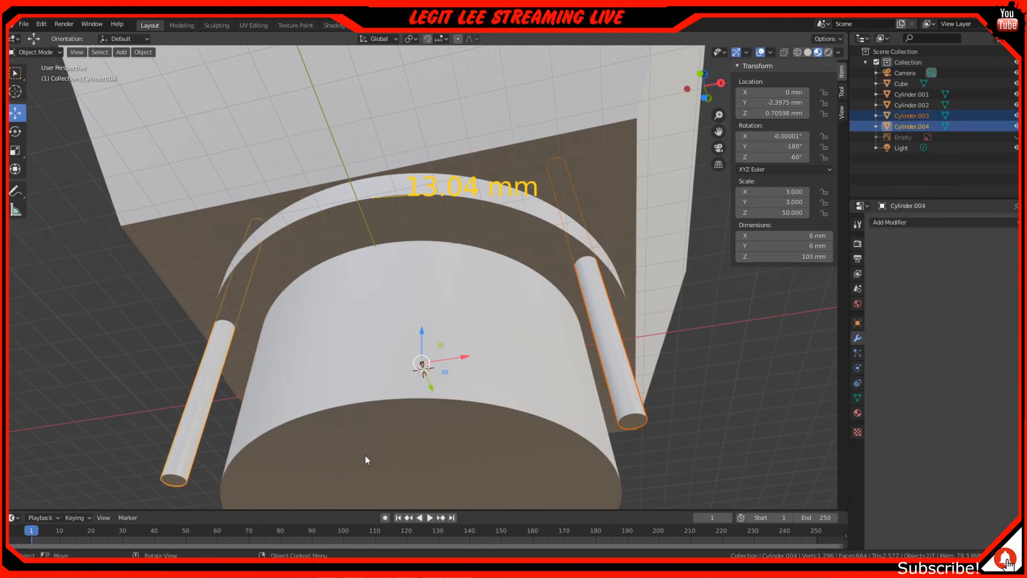
middle_click_drag(366, 456, 401, 335)
left_click(314, 358, "shift")
middle_click_drag(317, 351, 507, 429)
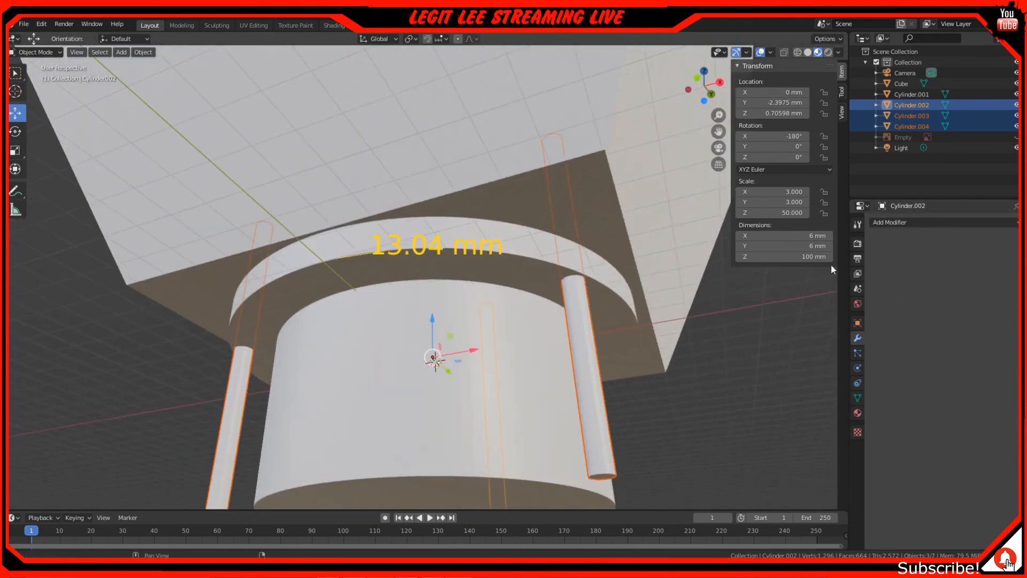
middle_click_drag(830, 265, 705, 320)
right_click(622, 377)
left_click(623, 380)
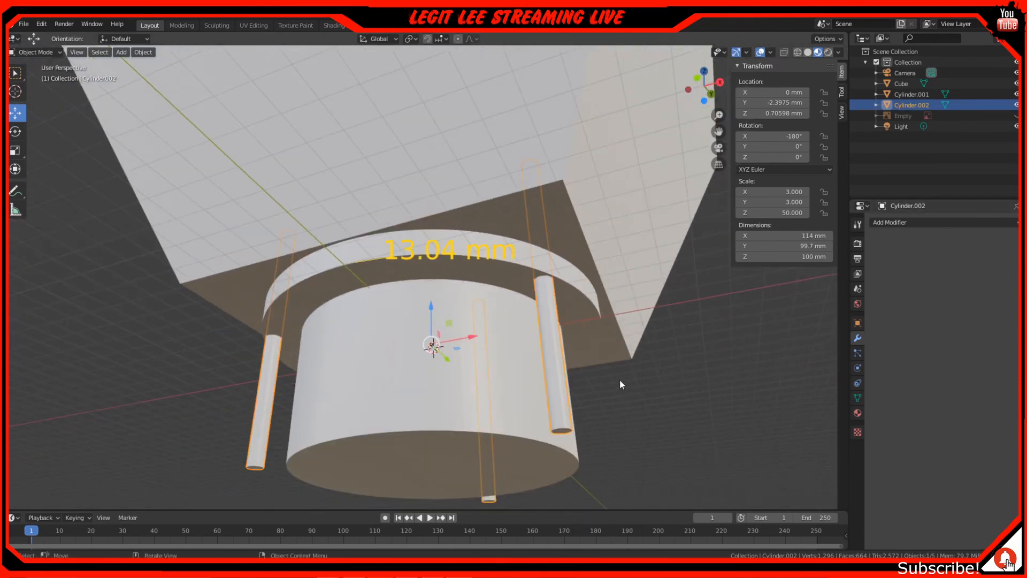
Step: Add a Boolean Difference modifier to the cube with the joined screw-hole cylinders as the cutting object, and apply it
left_click(557, 258)
left_click(924, 226)
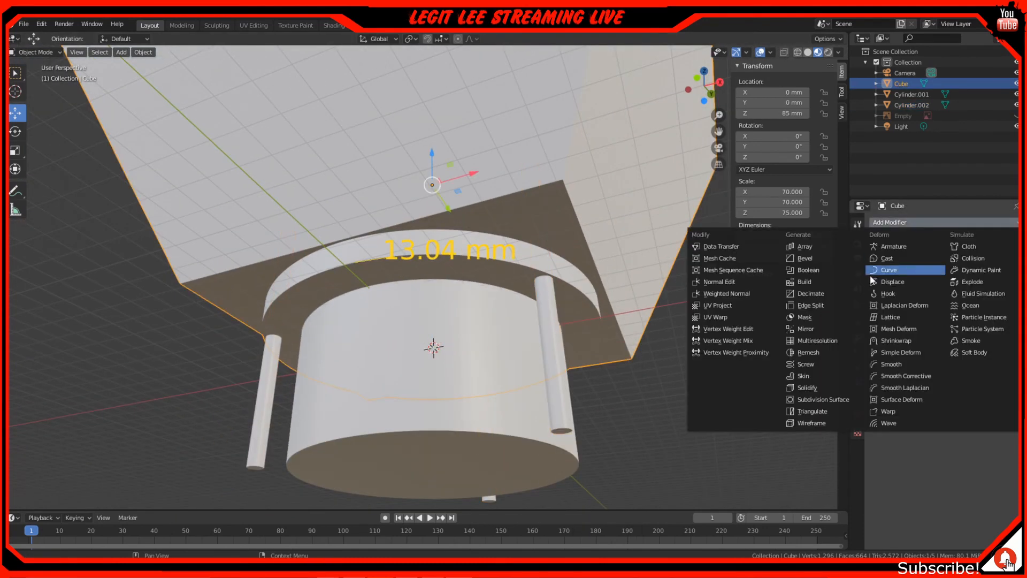
left_click(819, 271)
left_click(1014, 280)
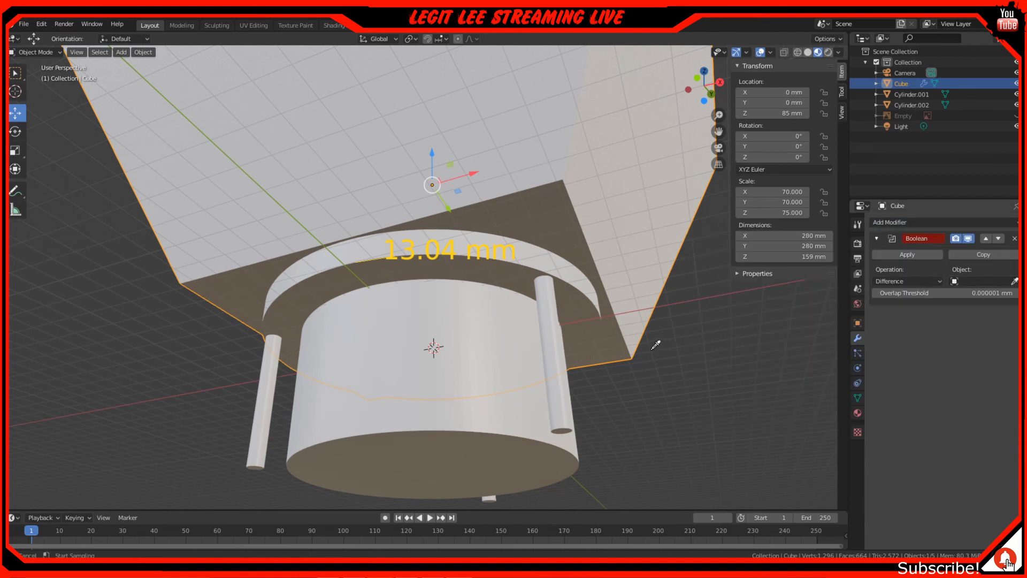
left_click(561, 374)
left_click(921, 255)
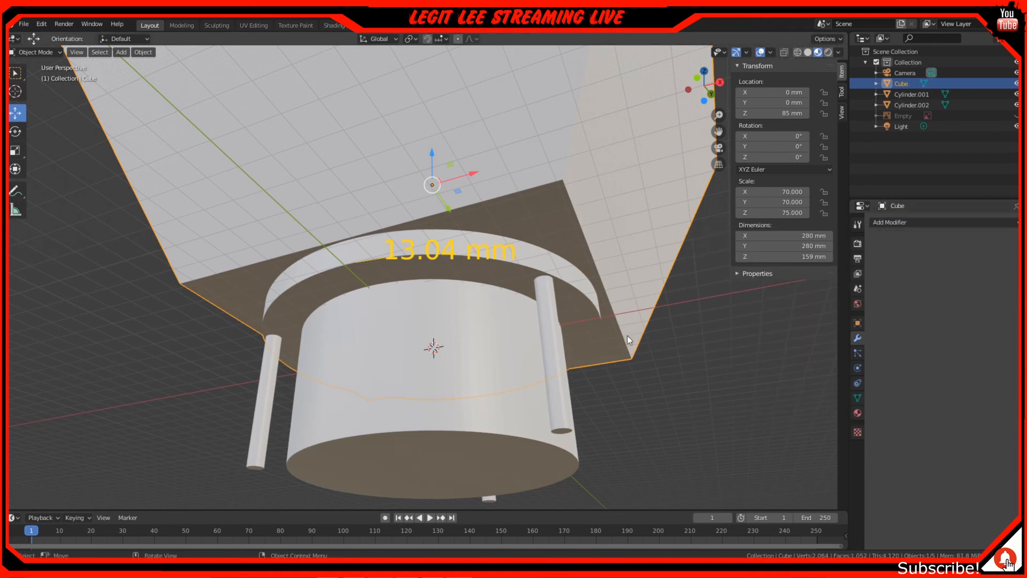
Step: Delete the joined screw-hole cylinders
left_click(550, 351)
key("x")
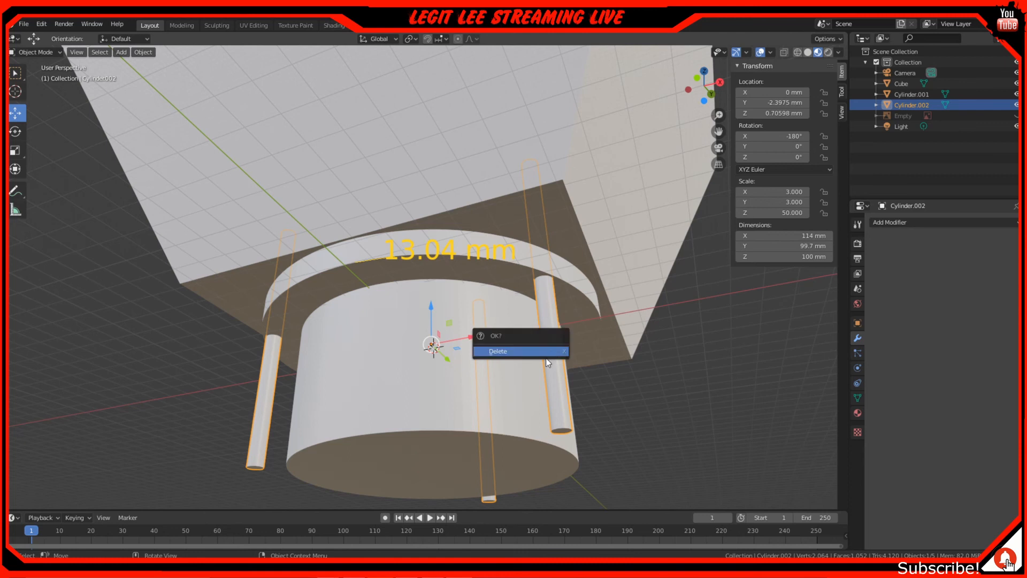
left_click(549, 356)
Step: Cut the large central cylinder out of the cube with a Boolean Difference modifier and apply it
middle_click_drag(549, 355, 695, 294)
left_click(627, 228)
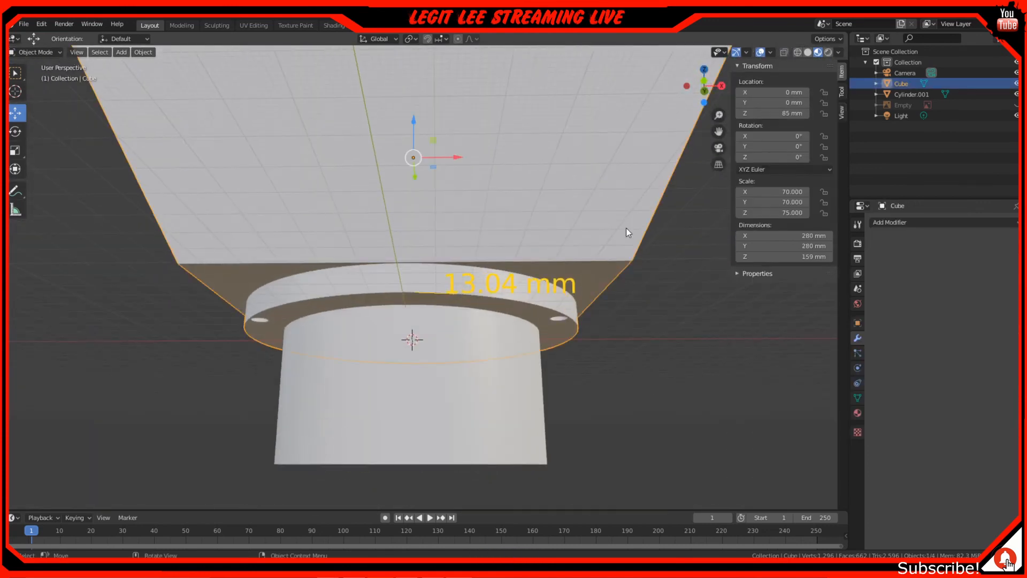
left_click(888, 221)
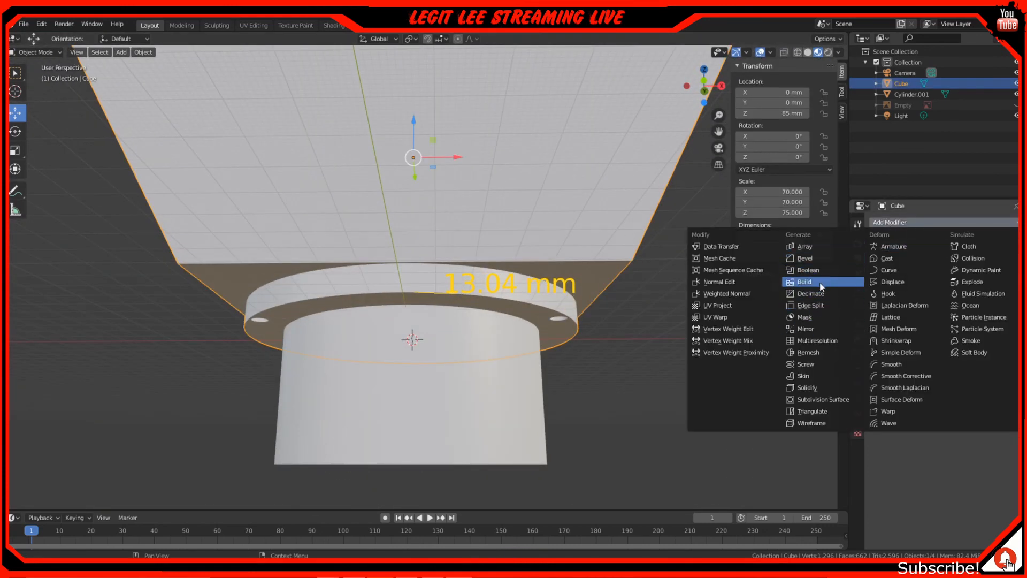
left_click(810, 271)
left_click(1015, 282)
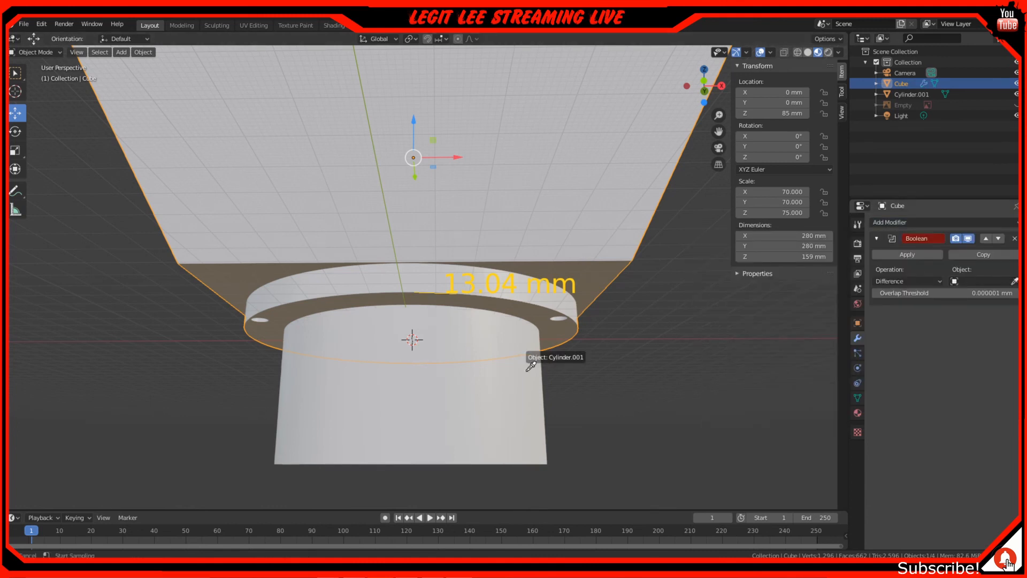
left_click(516, 371)
left_click(925, 255)
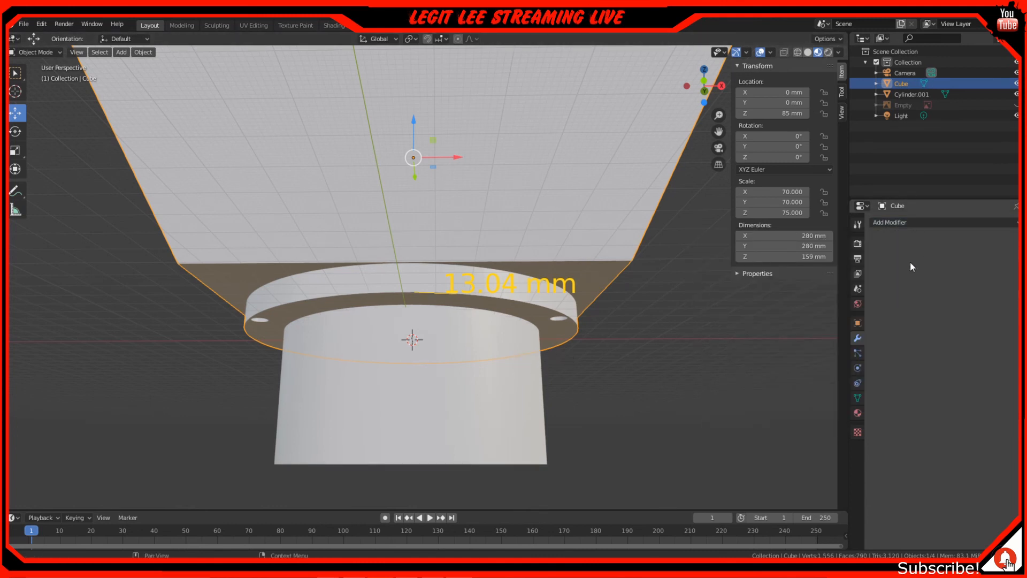
Step: Delete the large central cylinder and inspect the opening through the base
left_click(453, 378)
key("x")
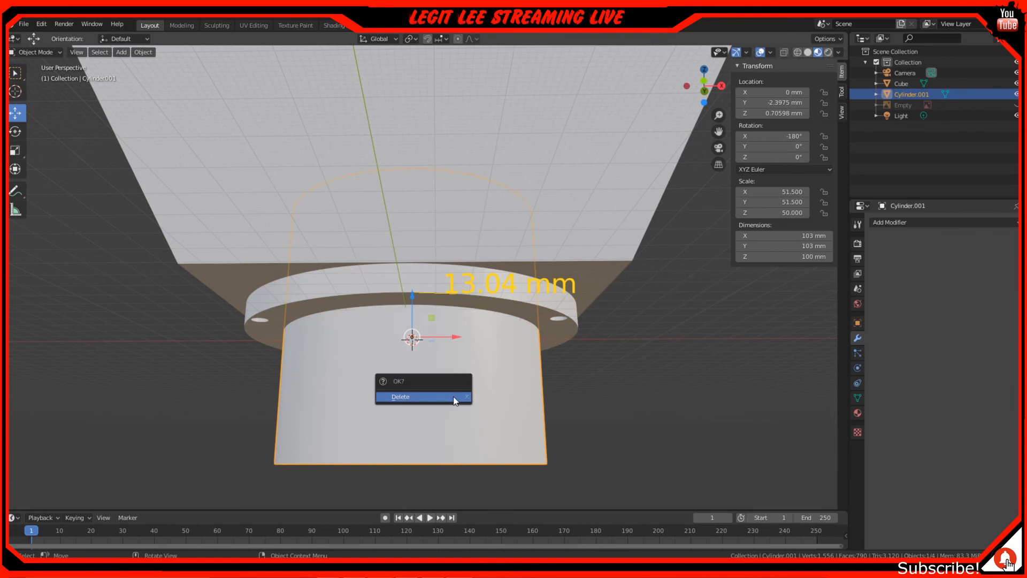
left_click(452, 396)
middle_click_drag(452, 396, 476, 323)
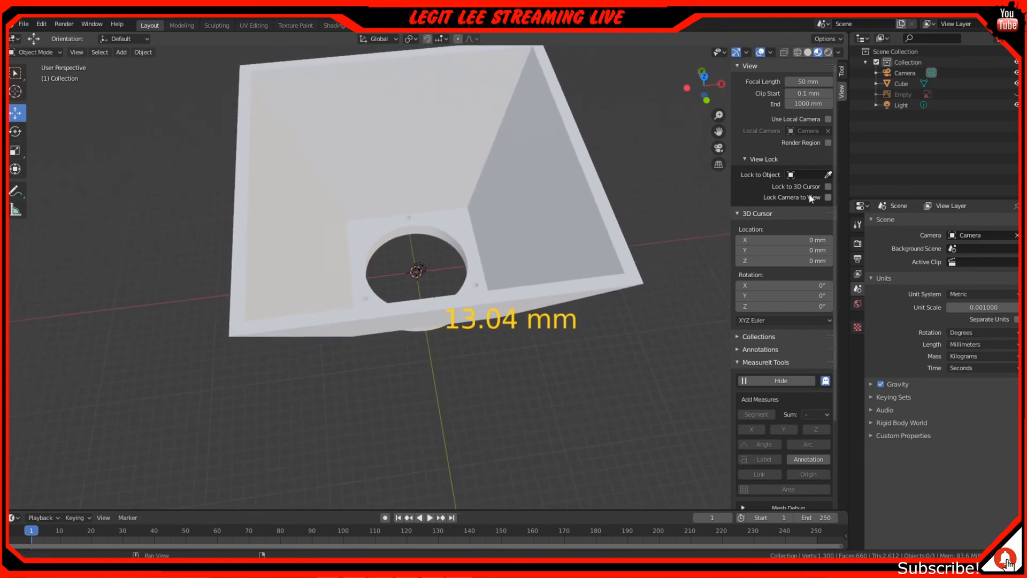
Step: Select the lamp body and delete its remaining MeasureIt distance measurement
middle_click_drag(341, 343, 360, 307)
scroll(772, 446, "down", 5)
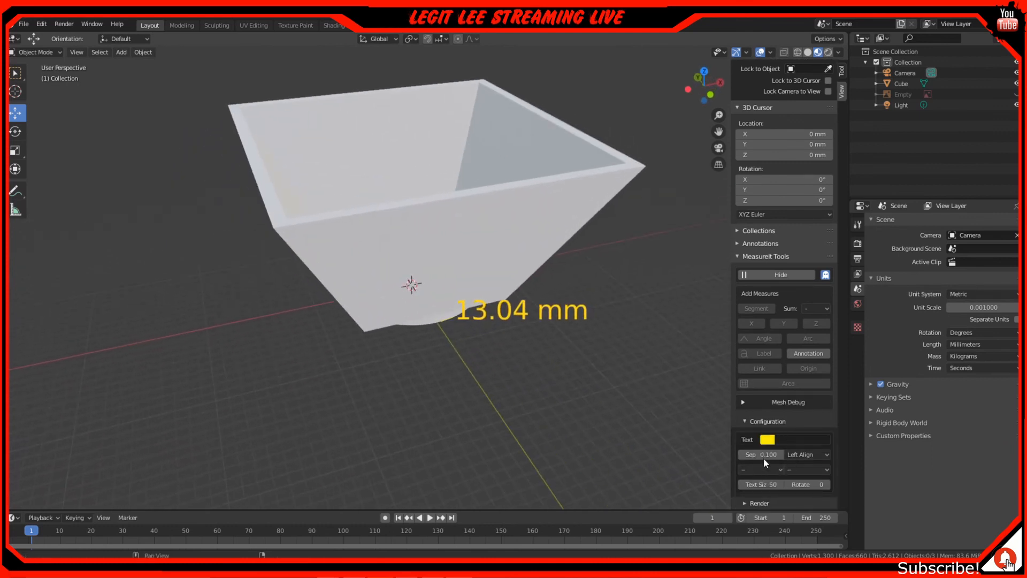
left_click(452, 252)
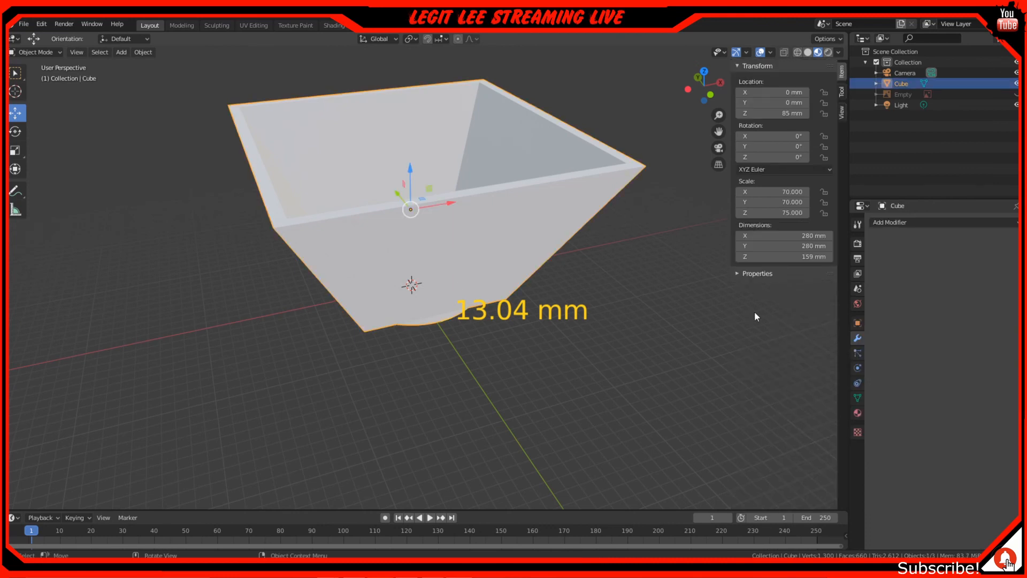
left_click(842, 113)
scroll(788, 375, "down", 6)
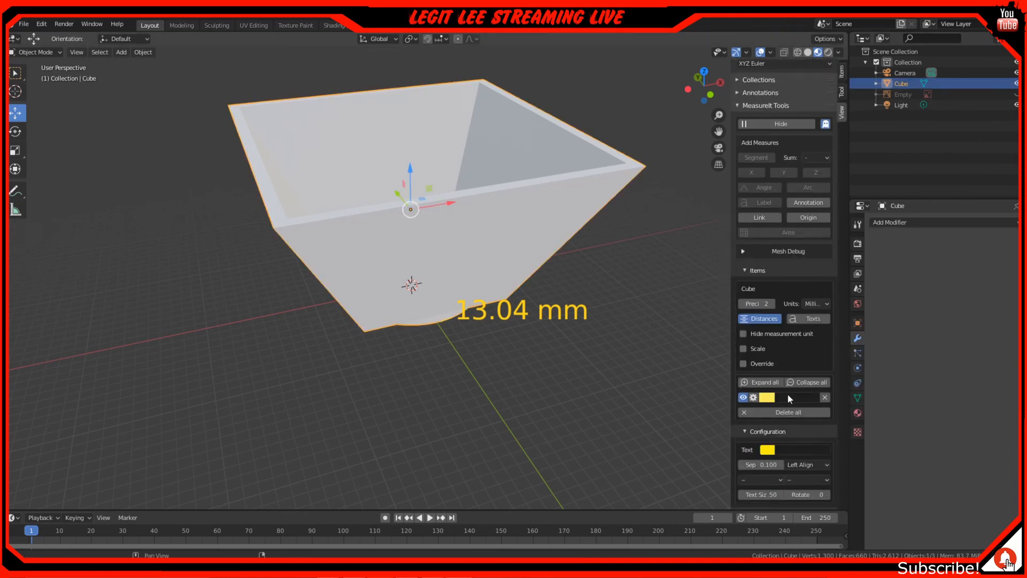
scroll(792, 406, "down", 1)
left_click(825, 387)
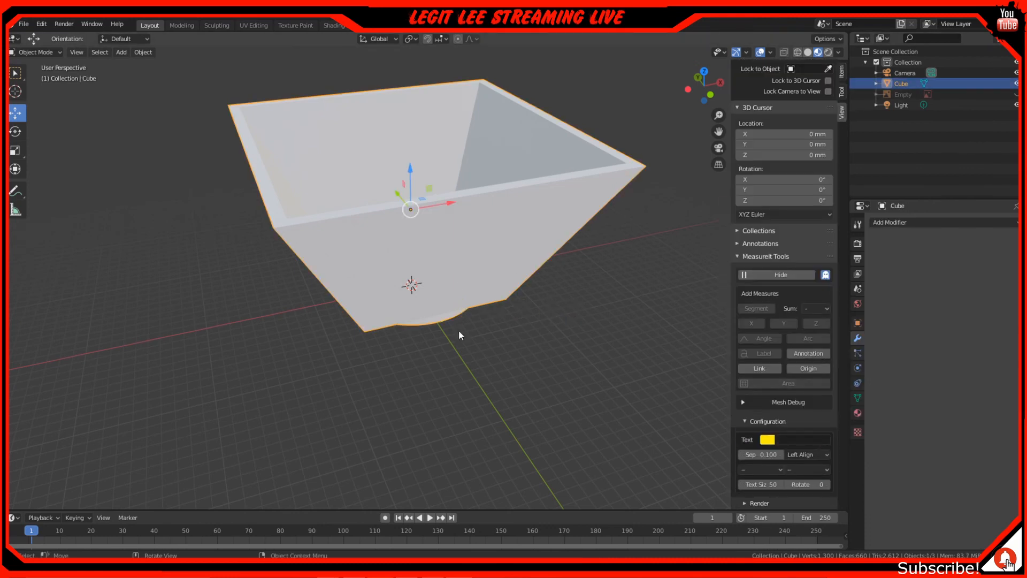
middle_click_drag(458, 330, 428, 322)
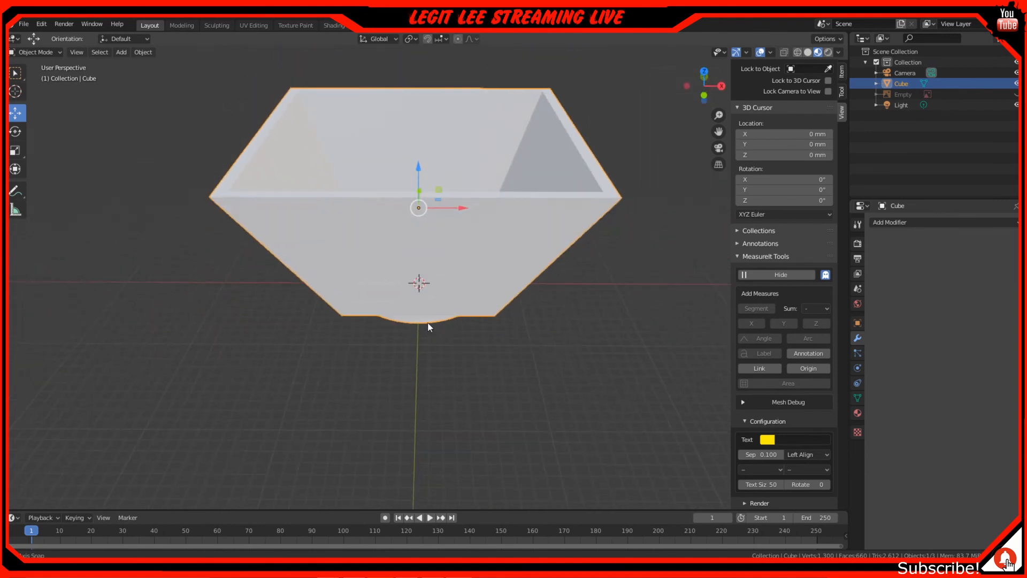